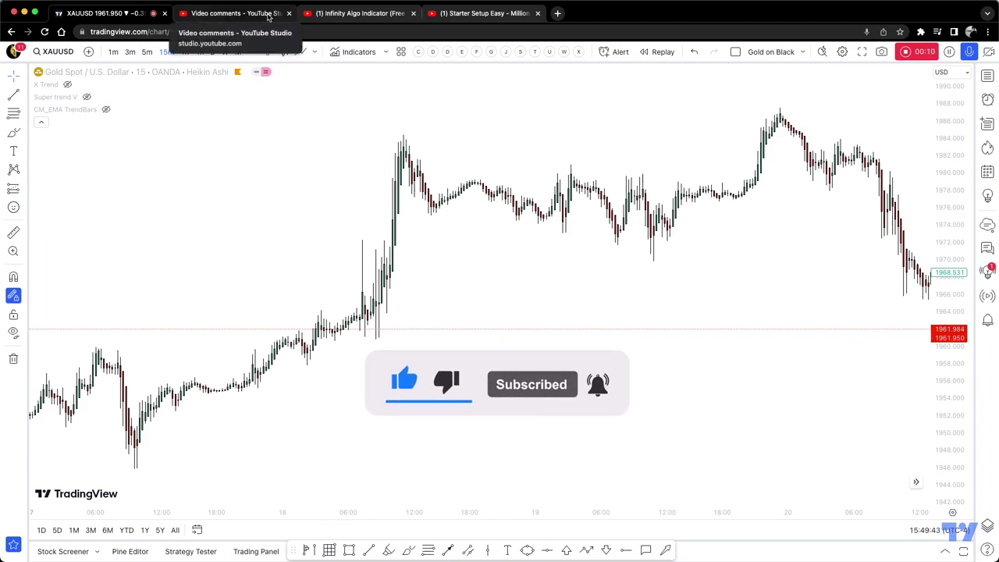
Open the Infinity Algo Indicator video and find and highlight the viewer comment asking for Alpha Algo next.
{"action": "left_click", "coordinate": [373, 16]}
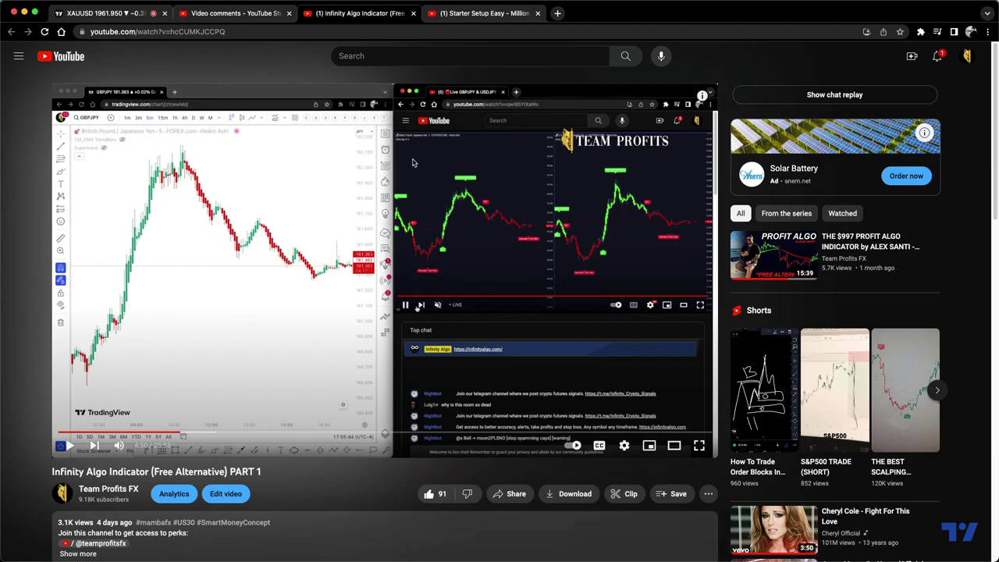
{"action": "scroll", "coordinate": [417, 161], "scroll_direction": "down", "scroll_amount": 1}
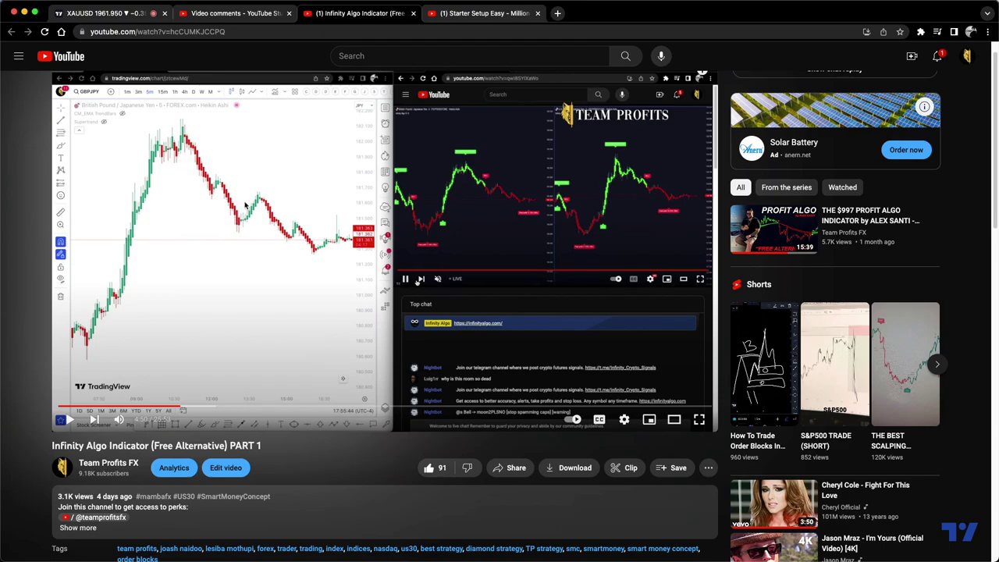
{"action": "scroll", "coordinate": [316, 209], "scroll_direction": "down", "scroll_amount": 5}
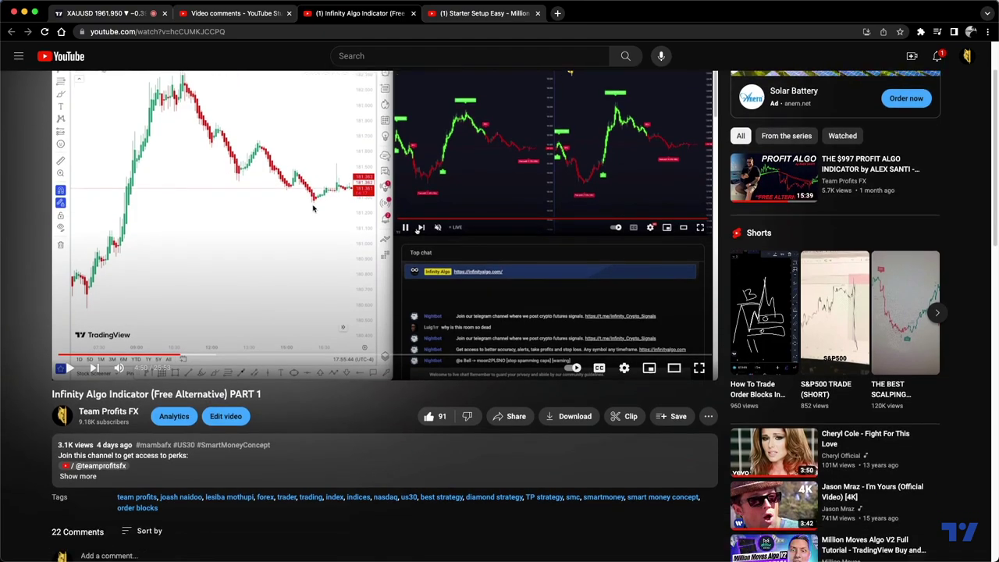
{"action": "scroll", "coordinate": [333, 179], "scroll_direction": "down", "scroll_amount": 9}
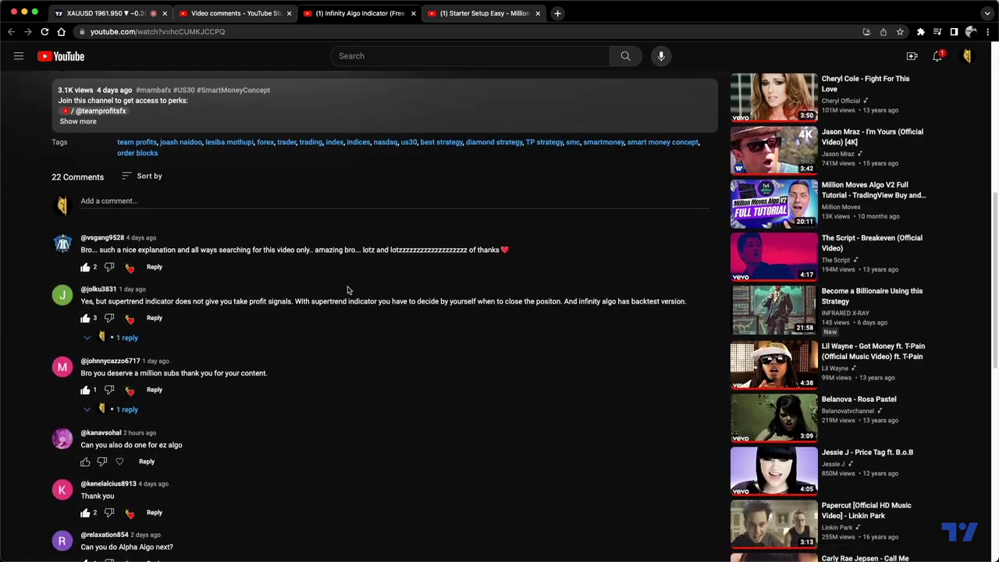
{"action": "scroll", "coordinate": [214, 310], "scroll_direction": "down", "scroll_amount": 2}
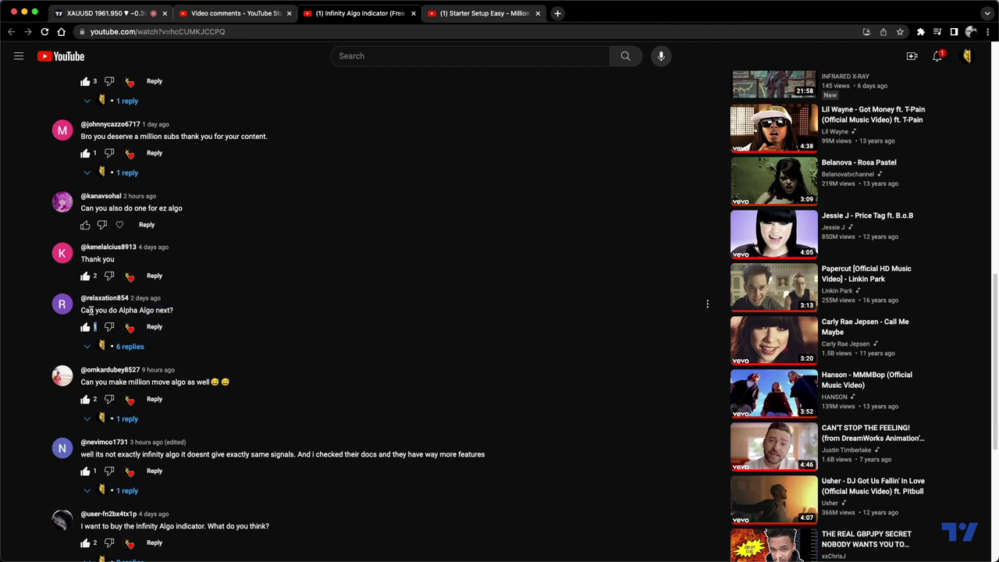
{"action": "left_click_drag", "start_coordinate": [85, 310], "coordinate": [176, 311]}
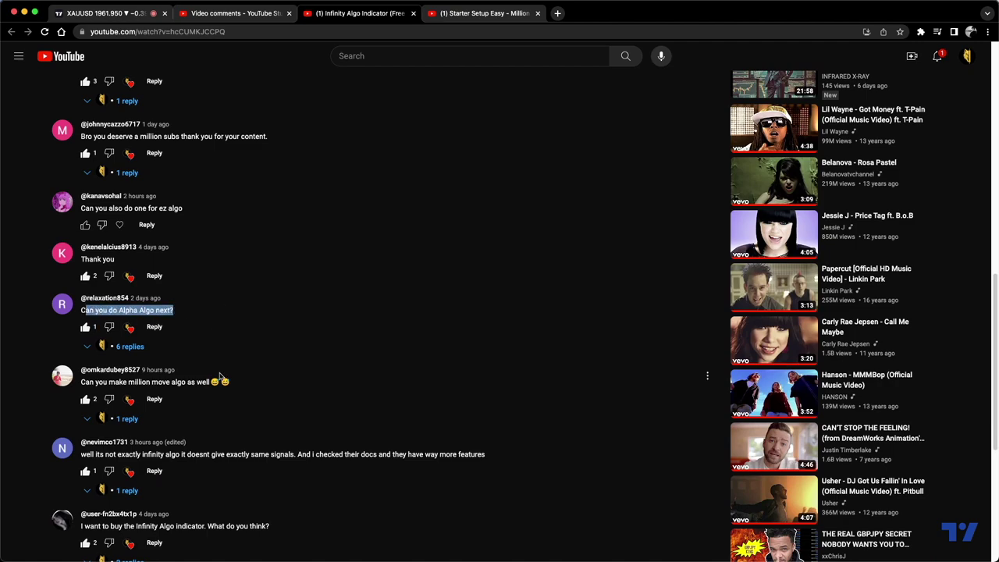
{"action": "scroll", "coordinate": [95, 382], "scroll_direction": "down", "scroll_amount": 1}
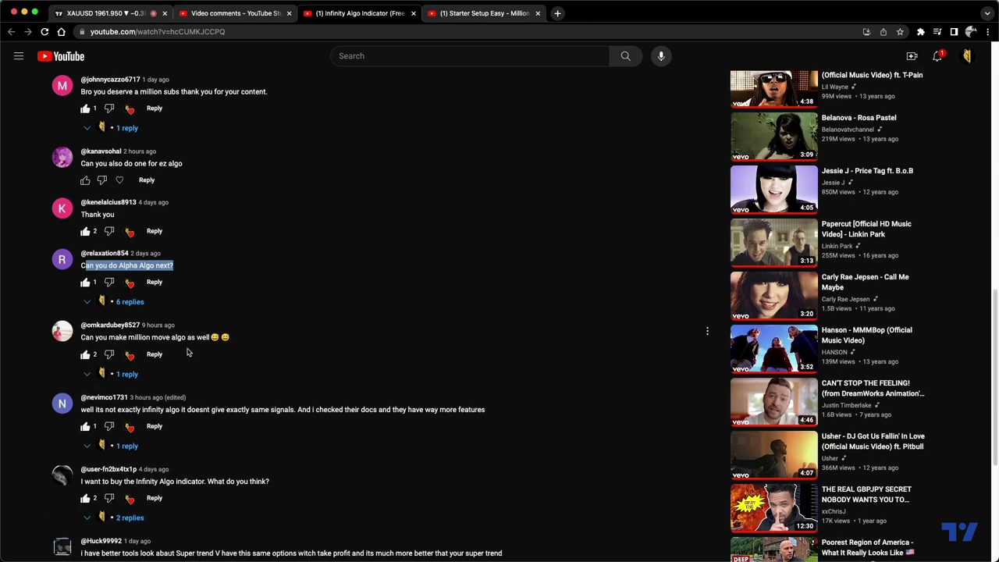
Highlight "million move algo" in the comment requesting that indicator and expand the reply beneath it.
{"action": "left_click", "coordinate": [85, 337]}
{"action": "left_click_drag", "start_coordinate": [86, 337], "coordinate": [245, 338]}
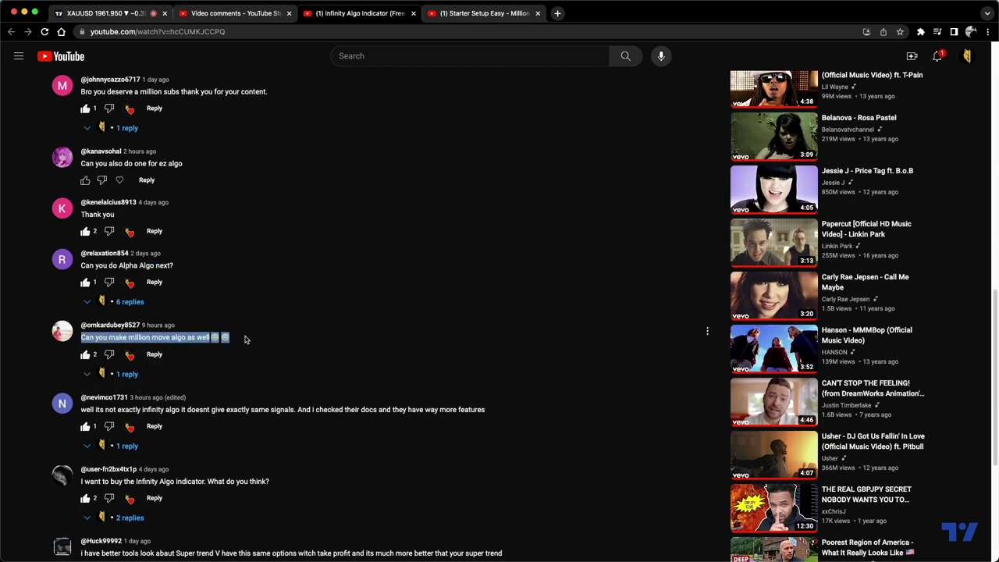
{"action": "left_click", "coordinate": [164, 338]}
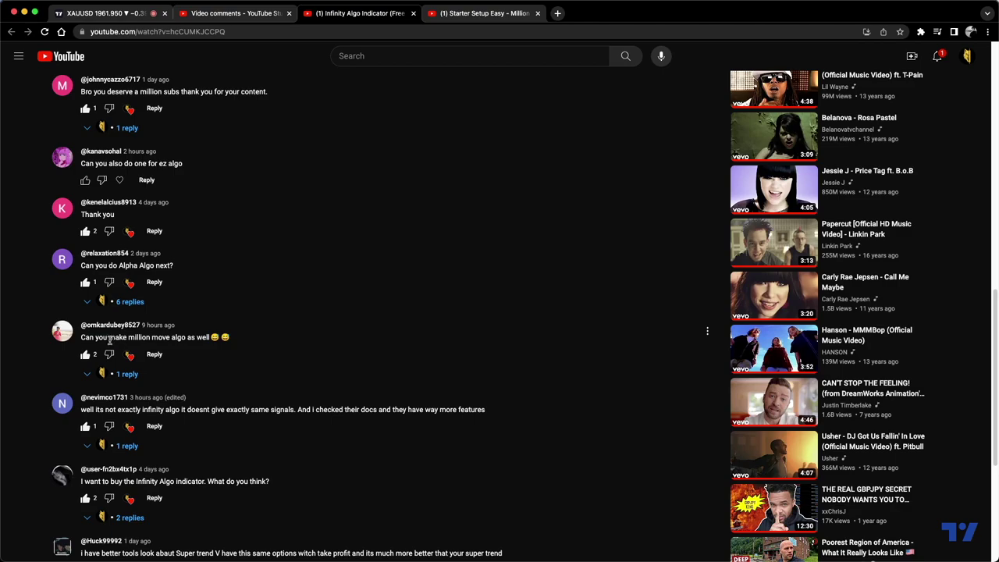
{"action": "left_click_drag", "start_coordinate": [131, 337], "coordinate": [184, 338]}
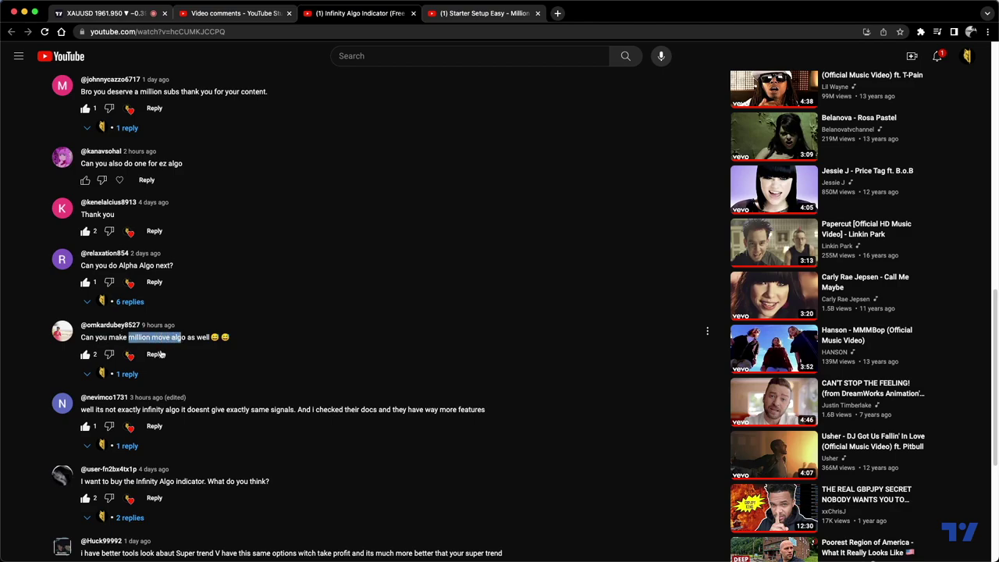
{"action": "left_click", "coordinate": [87, 376]}
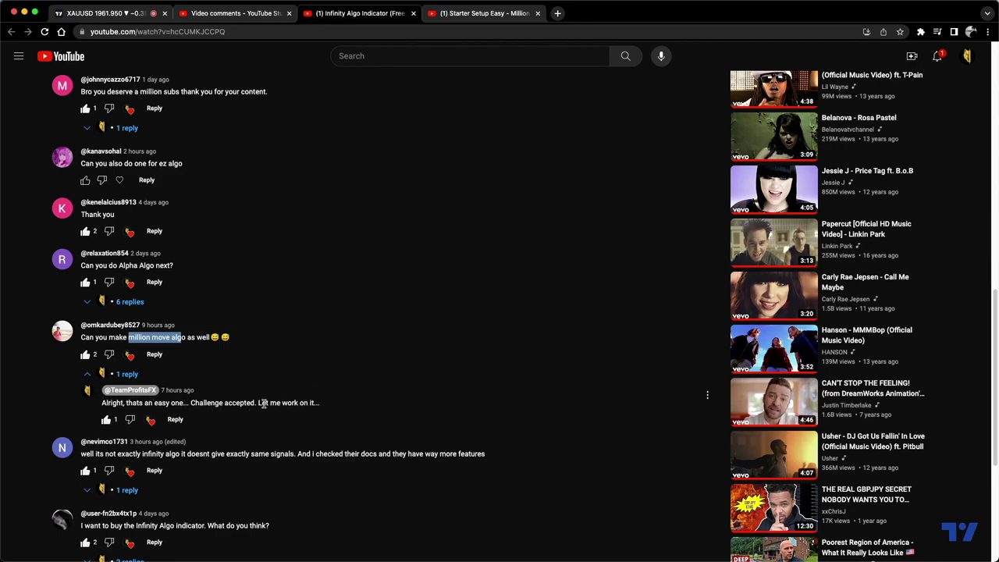
Compare the Starter Setup Easy - Million Moves Algo 2023 video with the XAUUSD chart.
{"action": "left_click", "coordinate": [475, 16]}
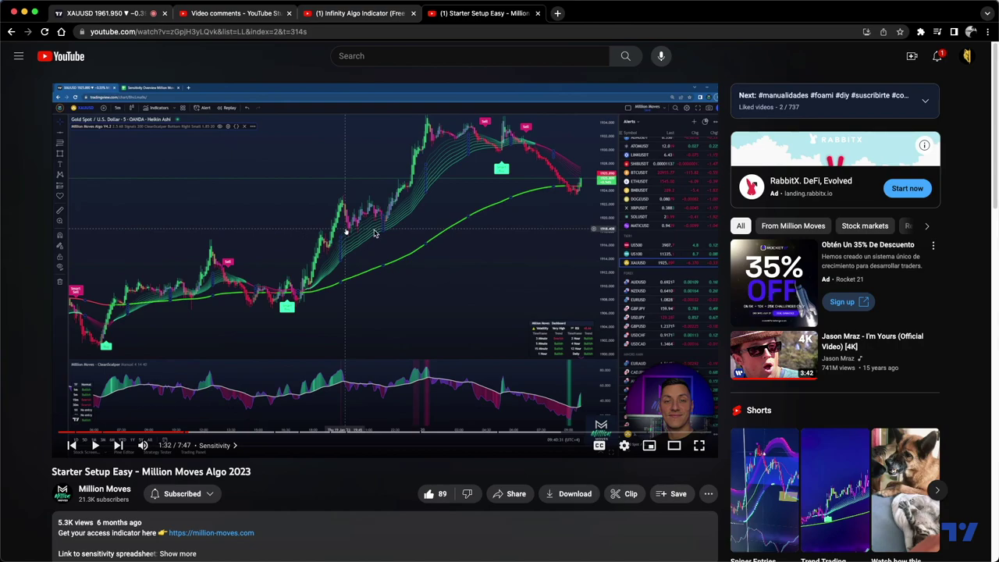
{"action": "left_click", "coordinate": [109, 13]}
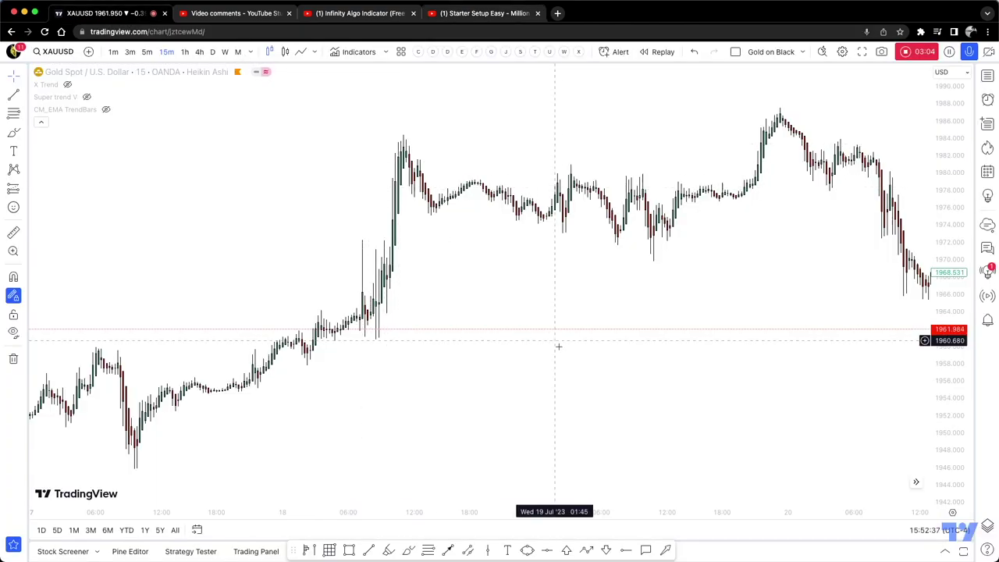
{"action": "left_click", "coordinate": [484, 13]}
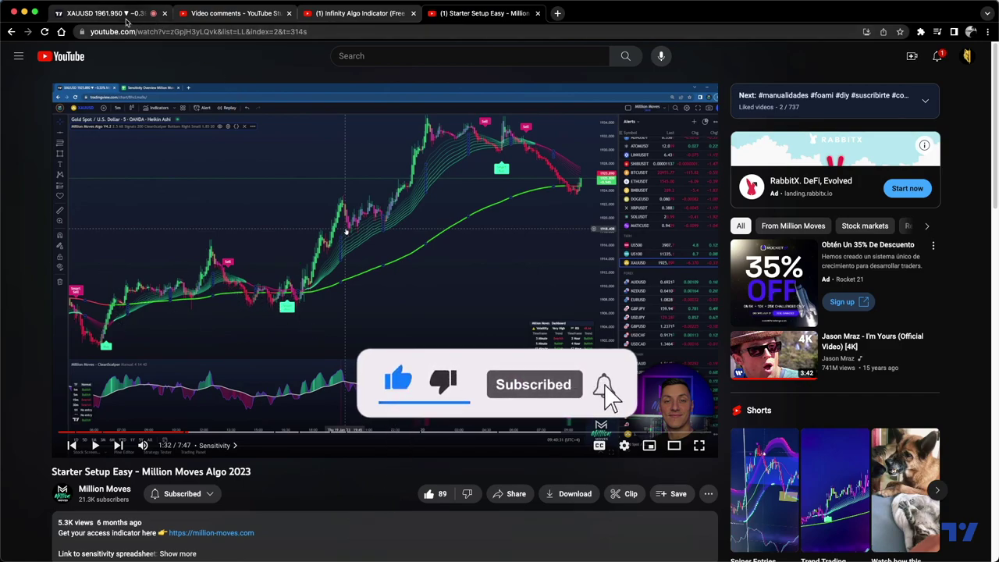
{"action": "left_click", "coordinate": [123, 15]}
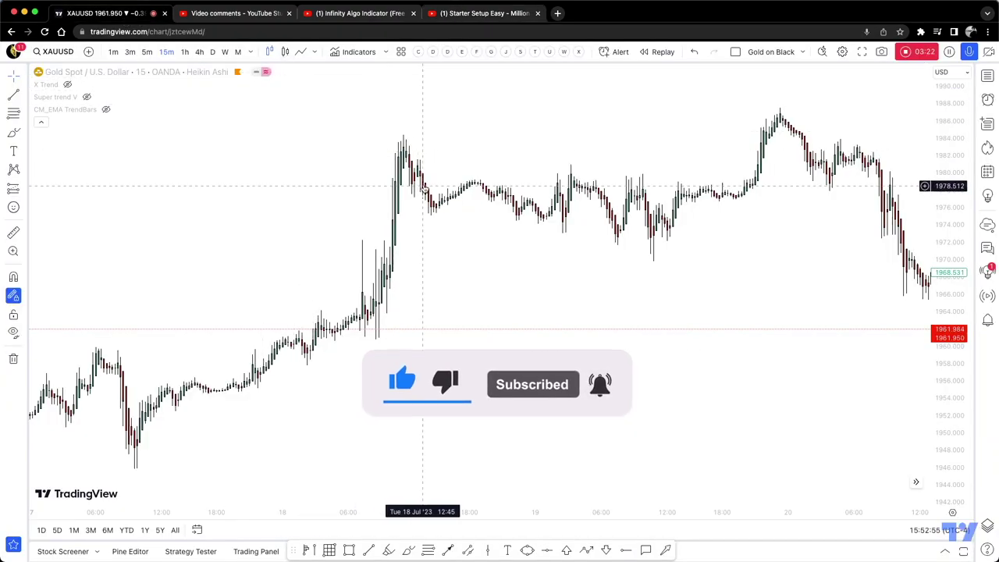
Examine the recent 15-minute Heikin Ashi price action on the XAUUSD chart.
{"action": "scroll", "coordinate": [606, 254], "scroll_direction": "up", "scroll_amount": 5}
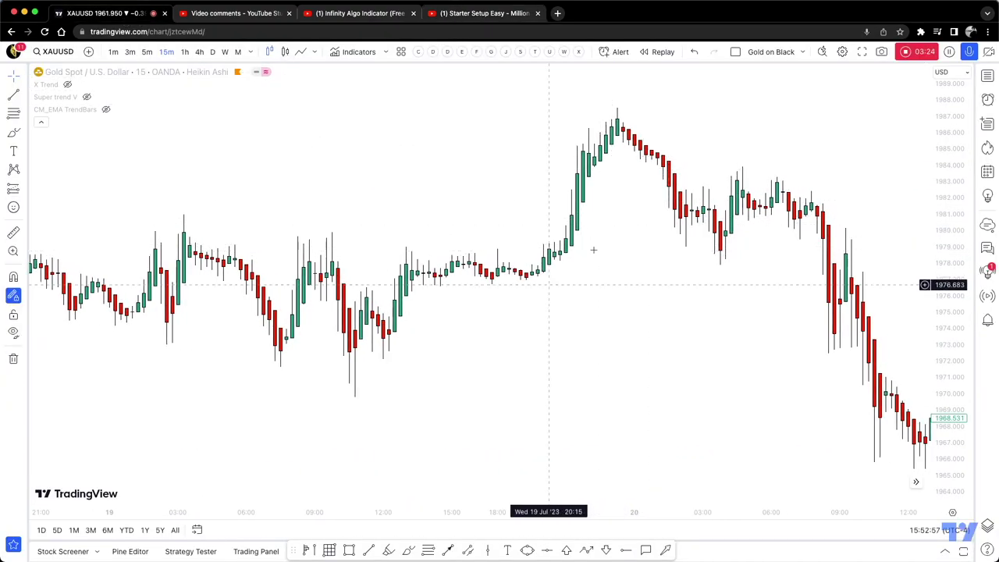
{"action": "scroll", "coordinate": [605, 250], "scroll_direction": "down", "scroll_amount": 3}
{"action": "scroll", "coordinate": [464, 257], "scroll_direction": "down", "scroll_amount": 3}
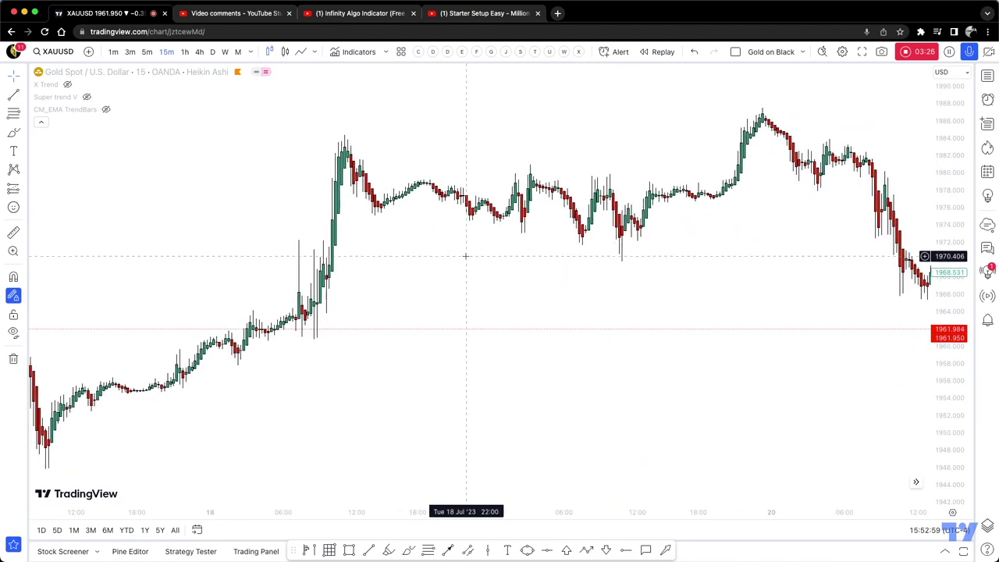
{"action": "scroll", "coordinate": [467, 263], "scroll_direction": "left", "scroll_amount": 2}
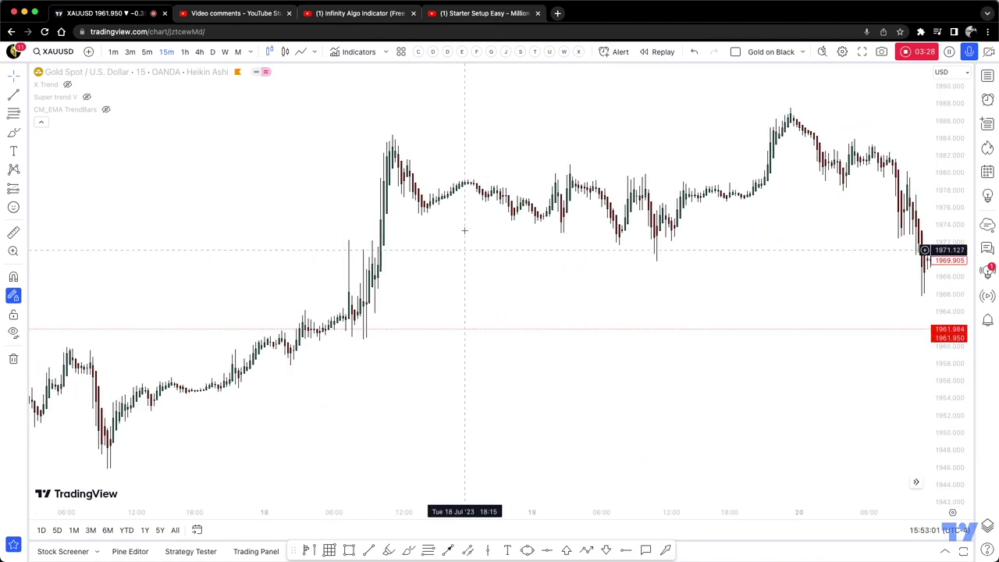
{"action": "mouse_move", "coordinate": [88, 98]}
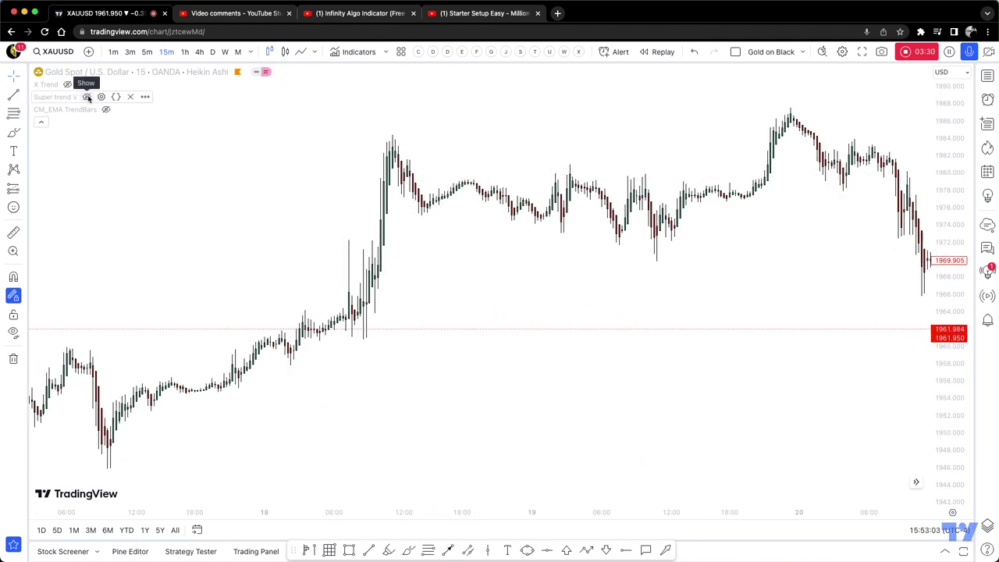
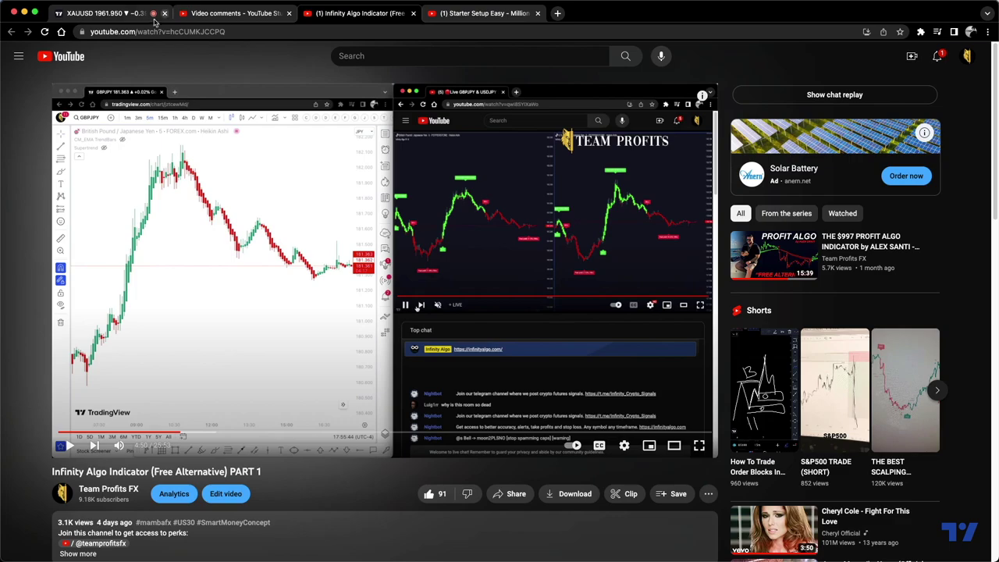
Show the hidden CM_EMA TrendBars indicator on the XAUUSD chart and look up "cm" in the indicator library.
{"action": "left_click", "coordinate": [125, 13]}
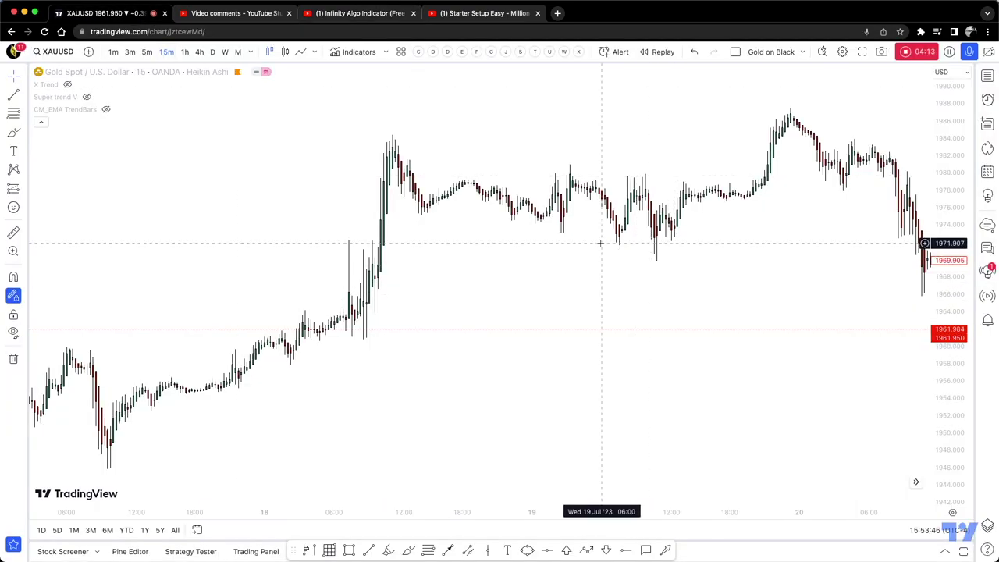
{"action": "left_click", "coordinate": [105, 110]}
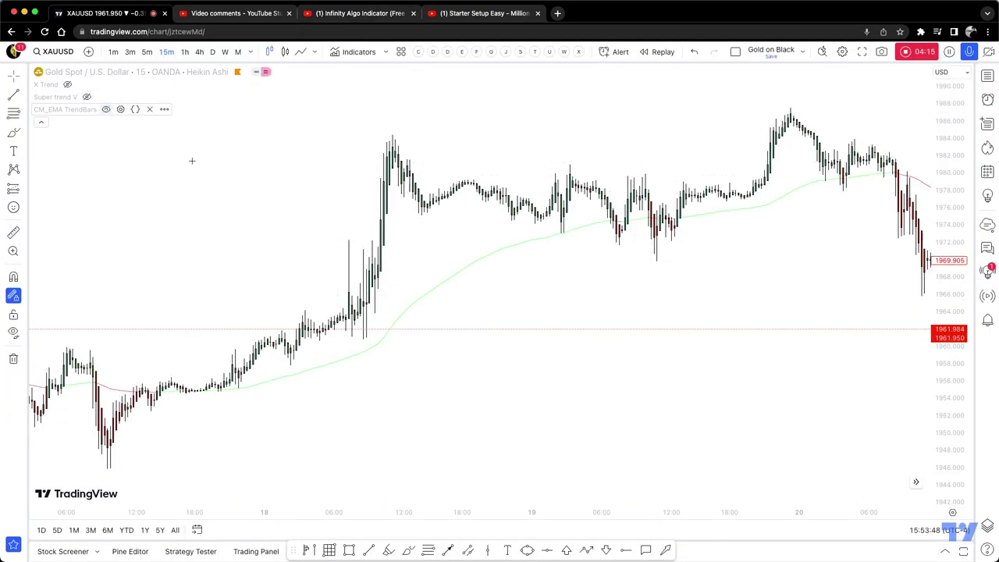
{"action": "mouse_move", "coordinate": [75, 113]}
{"action": "left_click", "coordinate": [357, 52]}
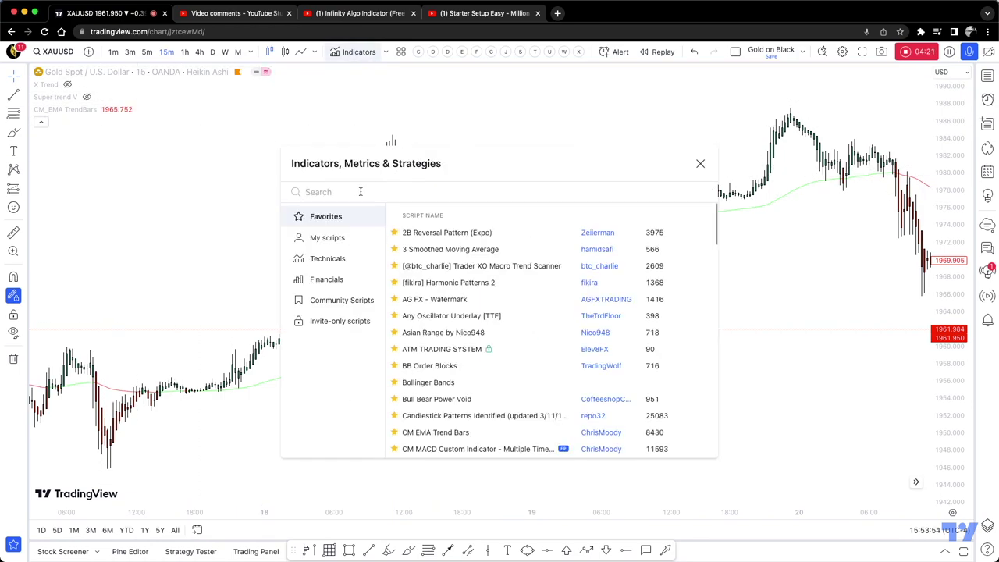
{"action": "type", "text": "cm"}
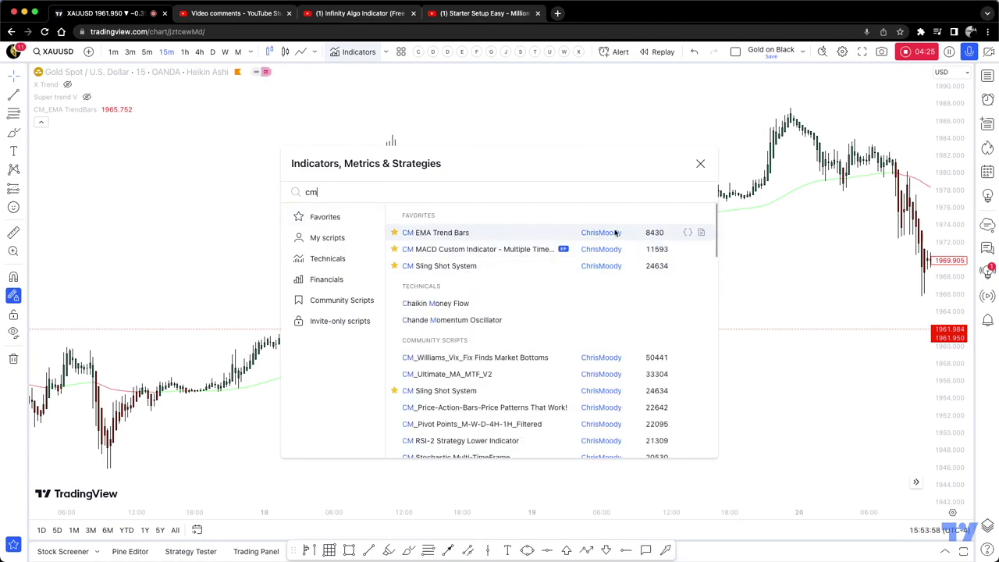
{"action": "left_click", "coordinate": [700, 163]}
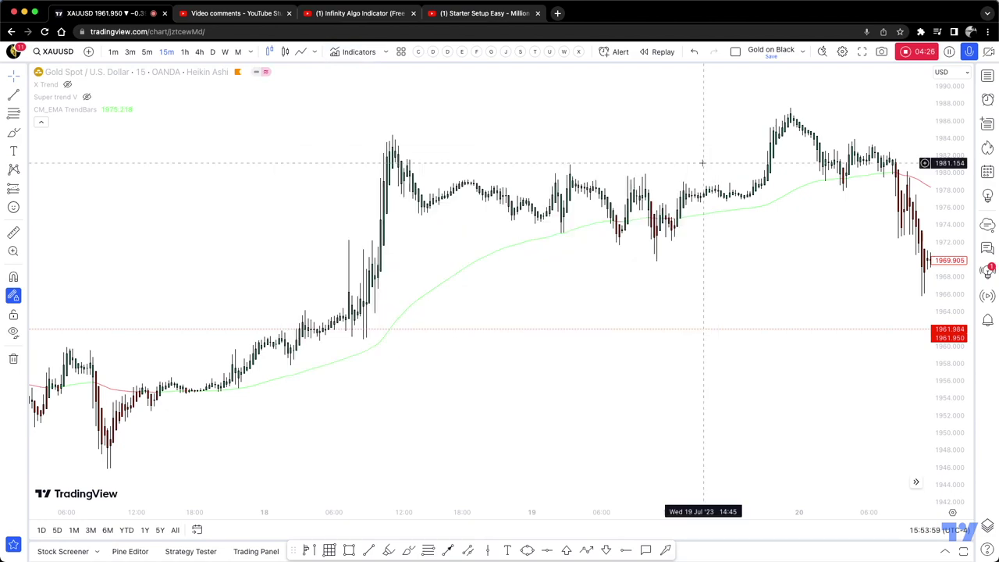
Show the hidden Super trend V indicator on the chart and look up "super" in the indicator library.
{"action": "left_click", "coordinate": [86, 97]}
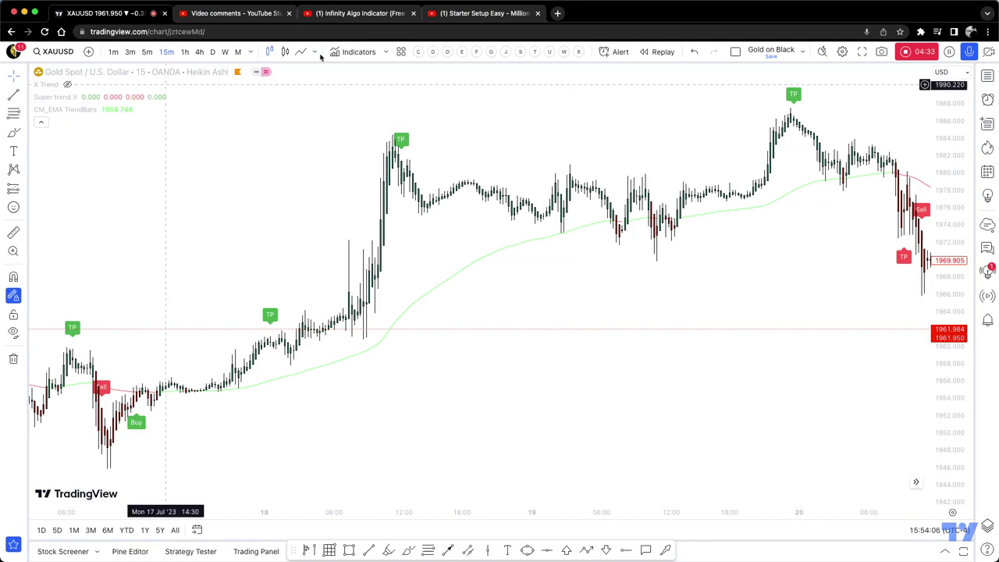
{"action": "left_click", "coordinate": [353, 51]}
{"action": "type", "text": "super"}
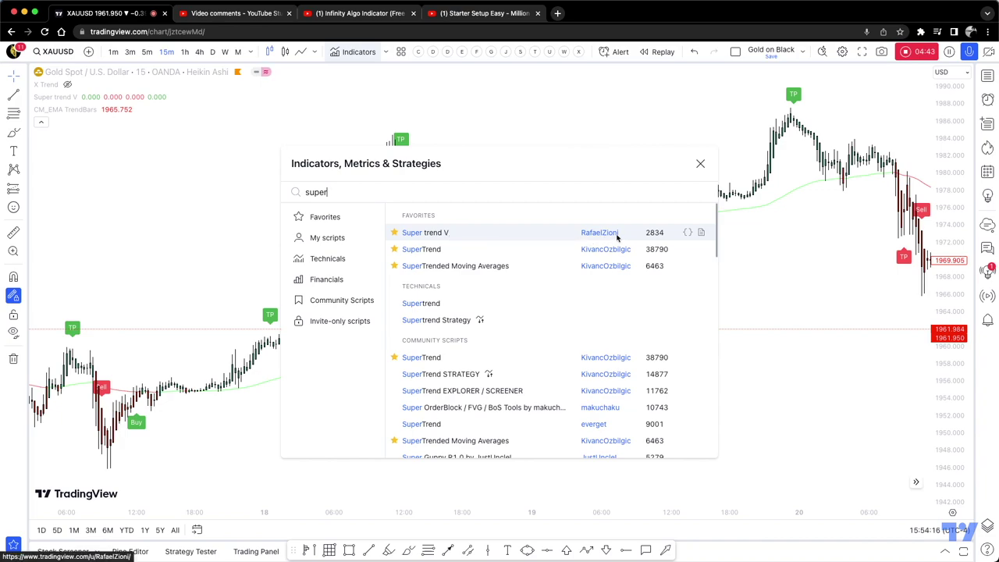
{"action": "left_click", "coordinate": [700, 163]}
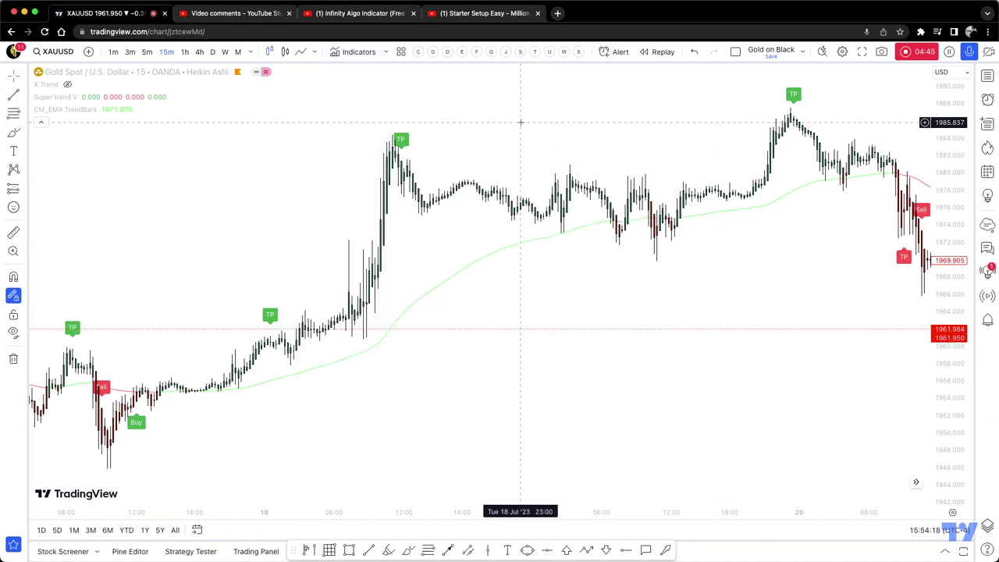
Open the Super trend V settings and review its inputs and the plot visibility options in its style.
{"action": "left_click", "coordinate": [101, 96]}
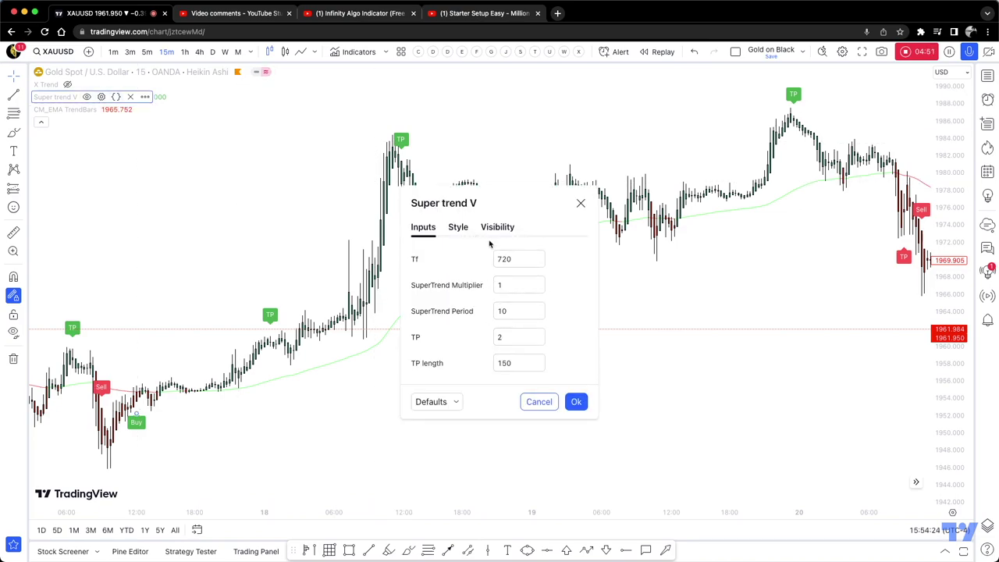
{"action": "left_click", "coordinate": [462, 228]}
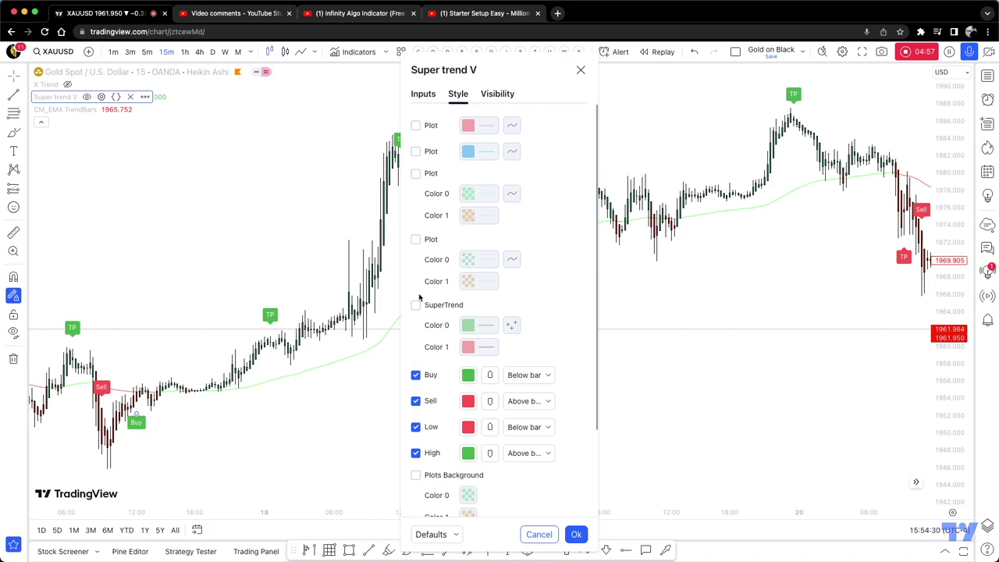
{"action": "left_click", "coordinate": [416, 126]}
{"action": "left_click", "coordinate": [416, 152]}
{"action": "left_click", "coordinate": [416, 173]}
{"action": "left_click", "coordinate": [416, 173]}
{"action": "left_click", "coordinate": [416, 151]}
{"action": "left_click", "coordinate": [416, 126]}
Examine the remaining Super trend V signal label and background styles, recheck its inputs, and accept the settings.
{"action": "scroll", "coordinate": [419, 322], "scroll_direction": "down", "scroll_amount": 2}
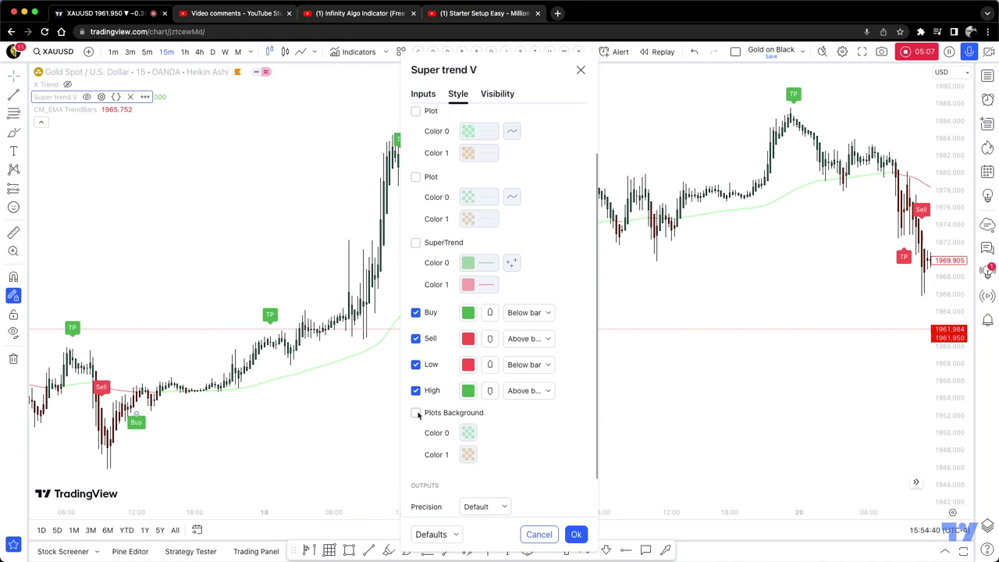
{"action": "scroll", "coordinate": [422, 417], "scroll_direction": "down", "scroll_amount": 2}
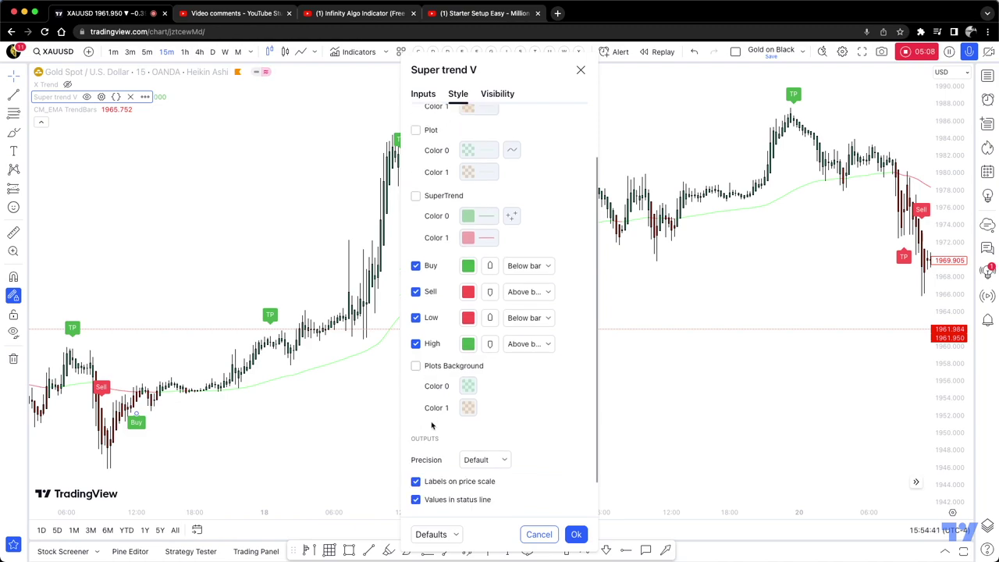
{"action": "scroll", "coordinate": [432, 406], "scroll_direction": "up", "scroll_amount": 4}
{"action": "scroll", "coordinate": [474, 173], "scroll_direction": "up", "scroll_amount": 2}
{"action": "left_click", "coordinate": [423, 93]}
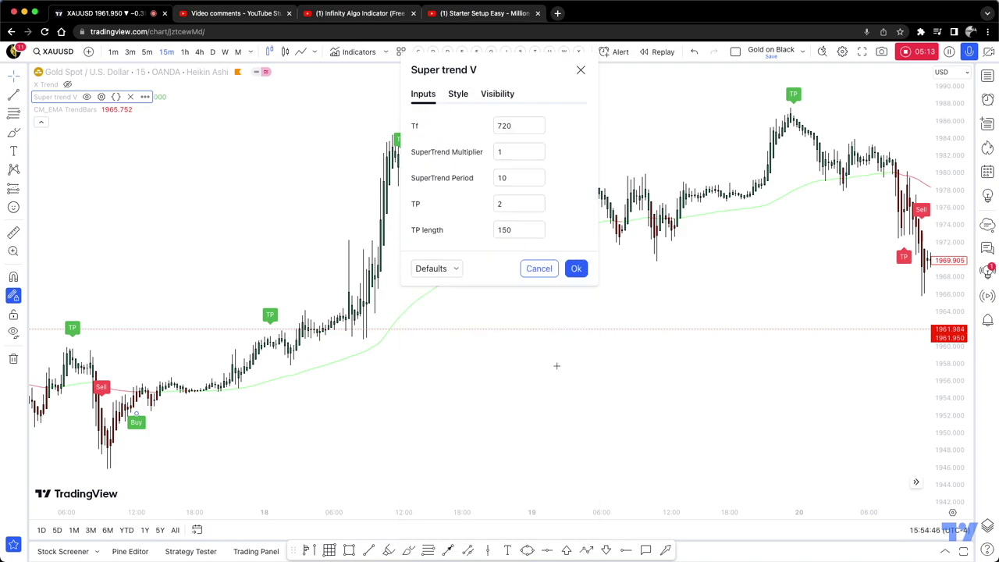
{"action": "left_click", "coordinate": [577, 270]}
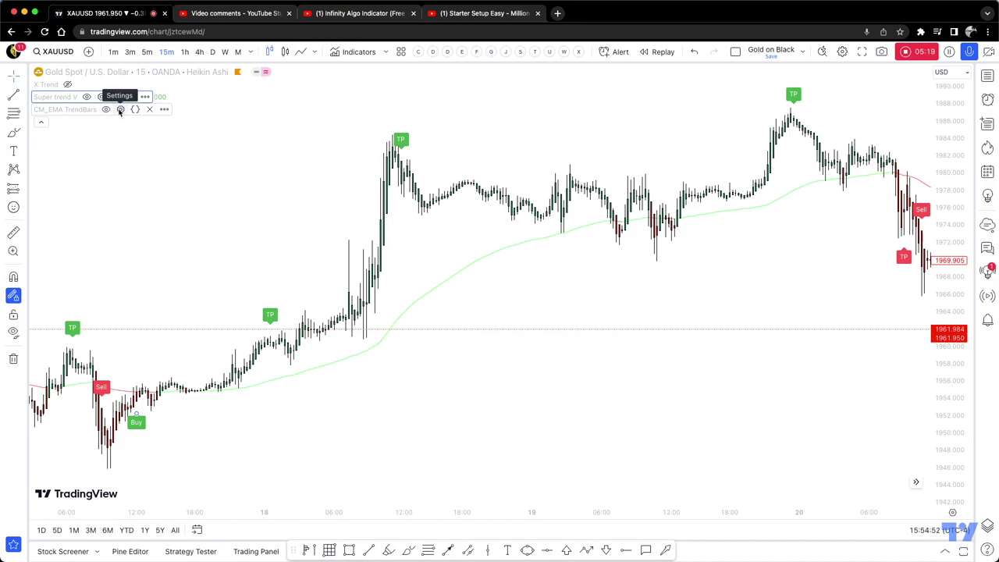
Review the CM_EMA TrendBars inputs and style options, and accept the settings.
{"action": "left_click", "coordinate": [120, 109]}
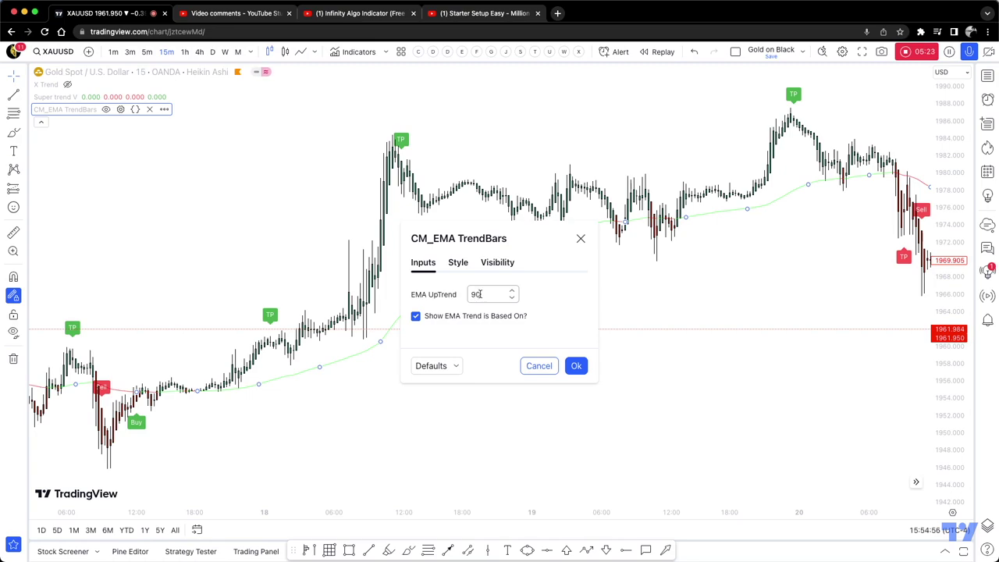
{"action": "left_click", "coordinate": [459, 263]}
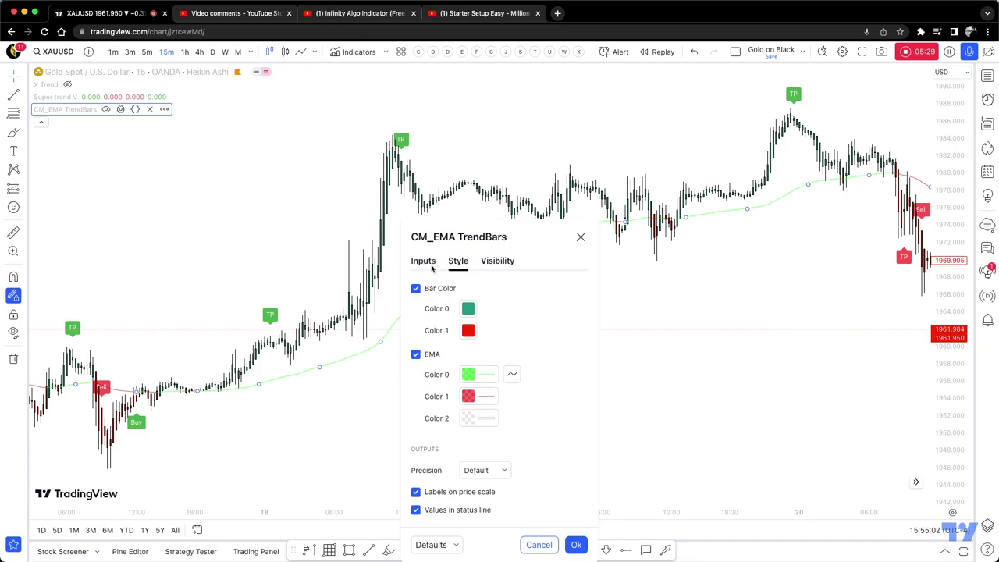
{"action": "left_click", "coordinate": [424, 261]}
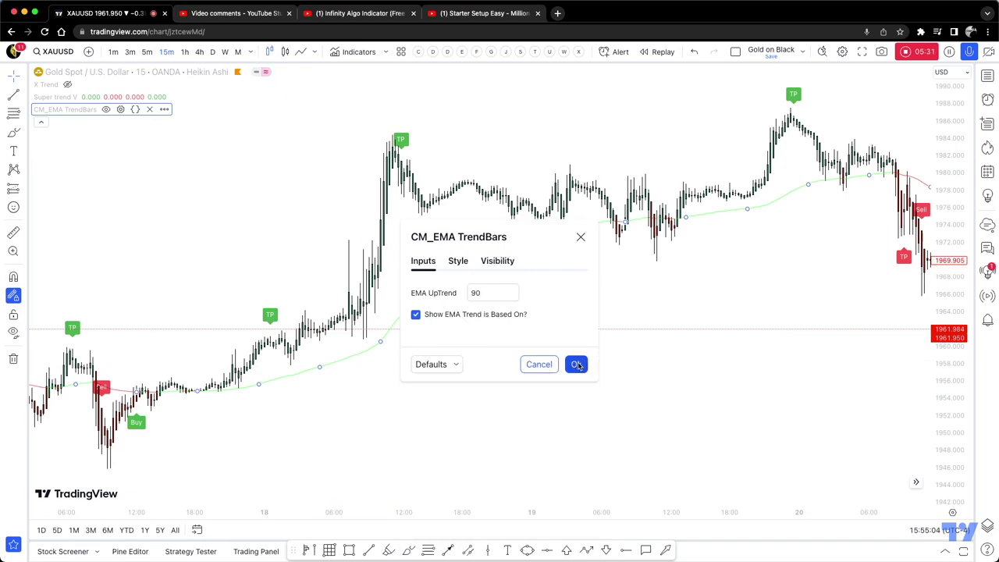
{"action": "left_click", "coordinate": [576, 364]}
Switch to the Million Moves Algo 2023 video on YouTube and look through it for the indicator setup and moving average settings.
{"action": "key", "text": "super+4"}
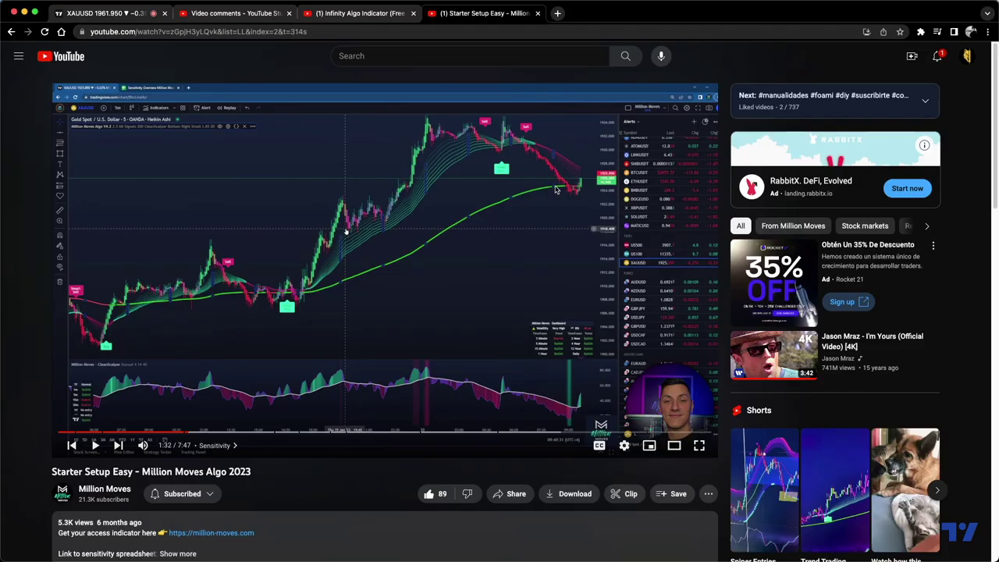
{"action": "left_click", "coordinate": [217, 432]}
{"action": "left_click_drag", "start_coordinate": [231, 433], "coordinate": [285, 435]}
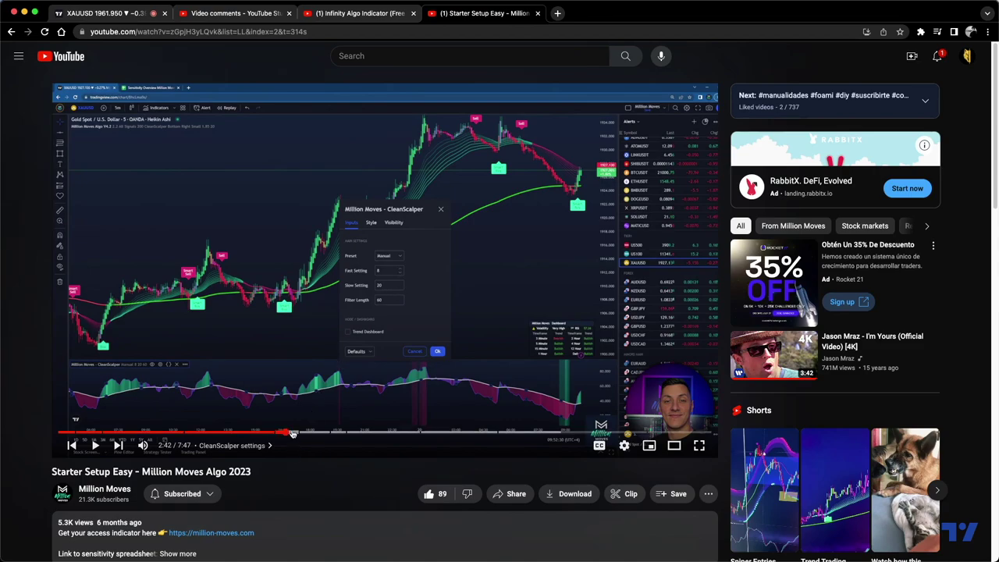
{"action": "left_click_drag", "start_coordinate": [308, 435], "coordinate": [541, 433]}
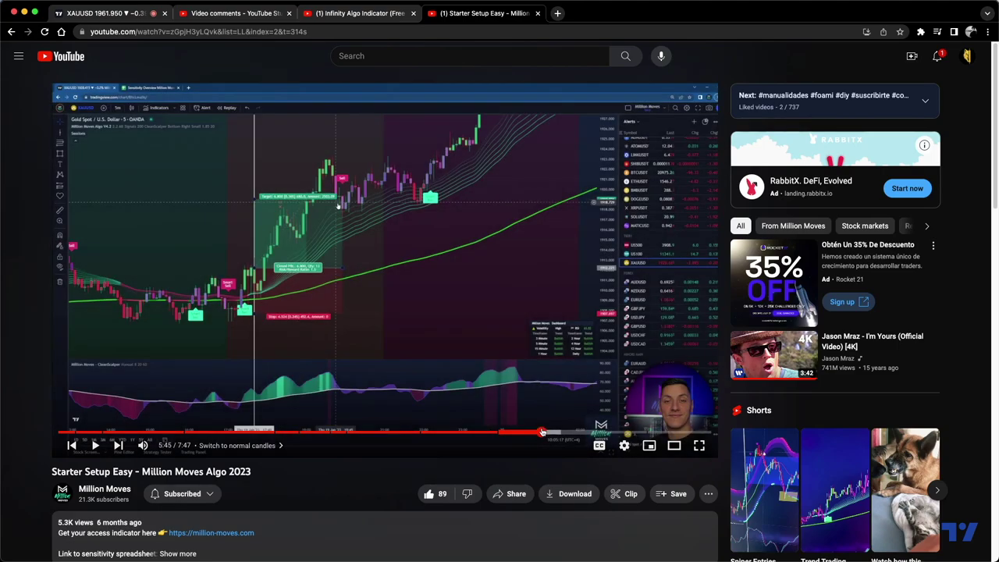
{"action": "left_click", "coordinate": [556, 433]}
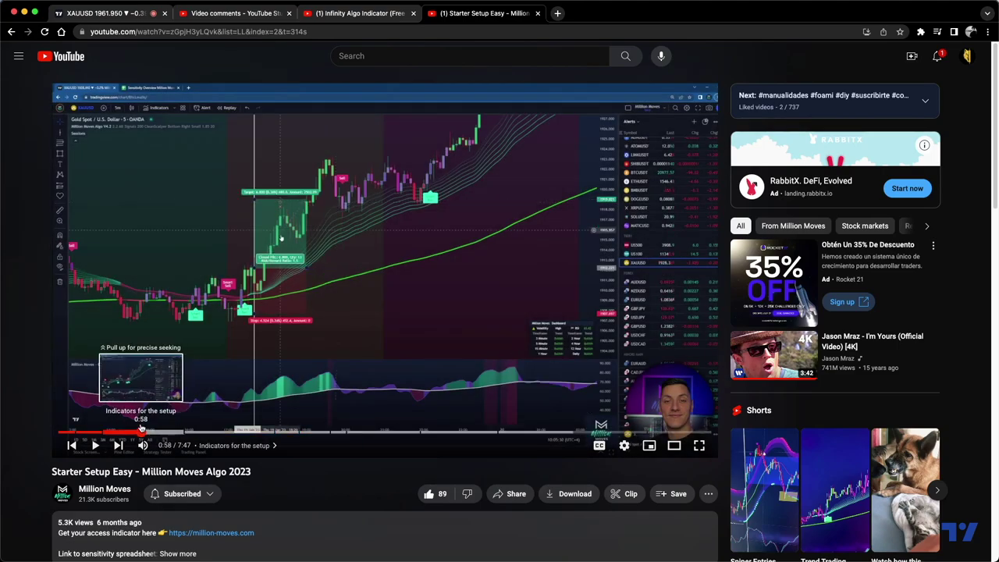
{"action": "left_click", "coordinate": [117, 434]}
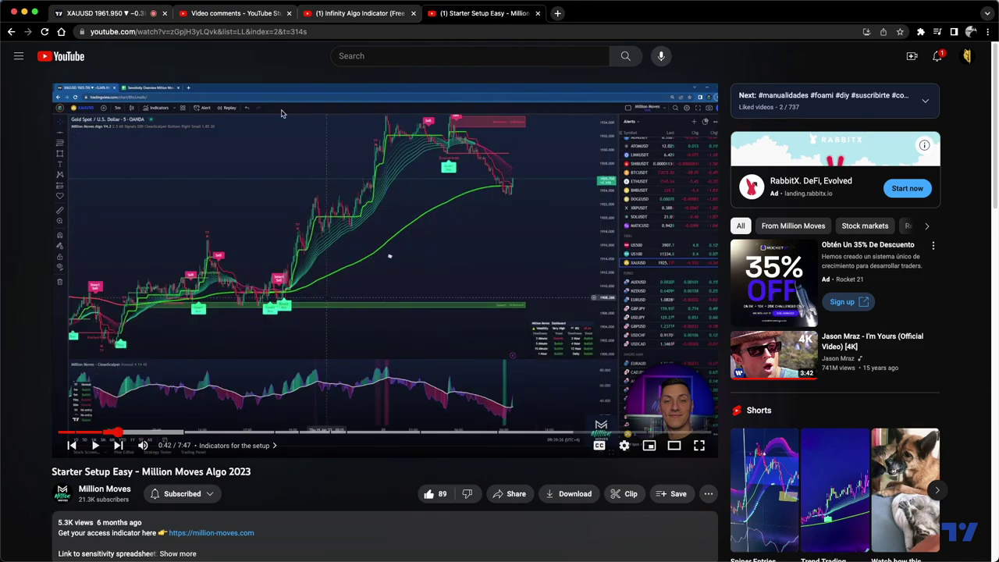
{"action": "left_click_drag", "start_coordinate": [116, 433], "coordinate": [111, 433]}
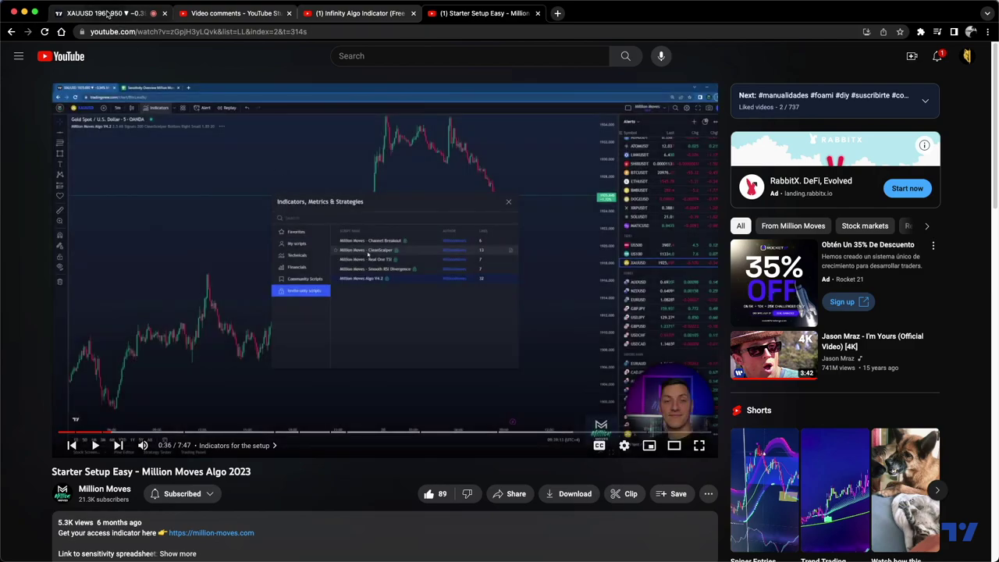
Return to the TradingView XAUUSD chart and set the EMA UpTrend of CM_EMA TrendBars to 200.
{"action": "key", "text": "super+1"}
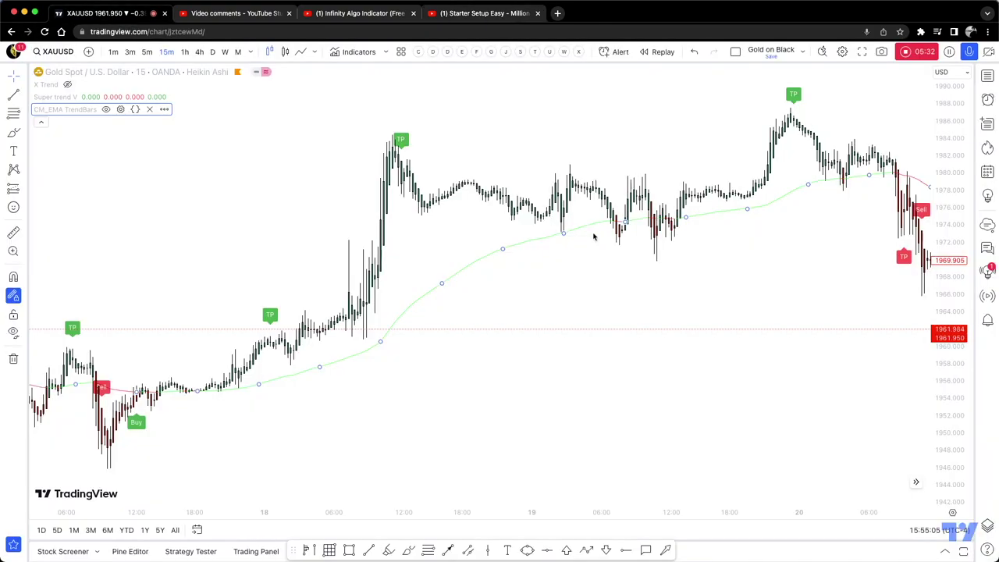
{"action": "double_click", "coordinate": [550, 235]}
{"action": "left_click", "coordinate": [481, 297]}
{"action": "left_click", "coordinate": [431, 294]}
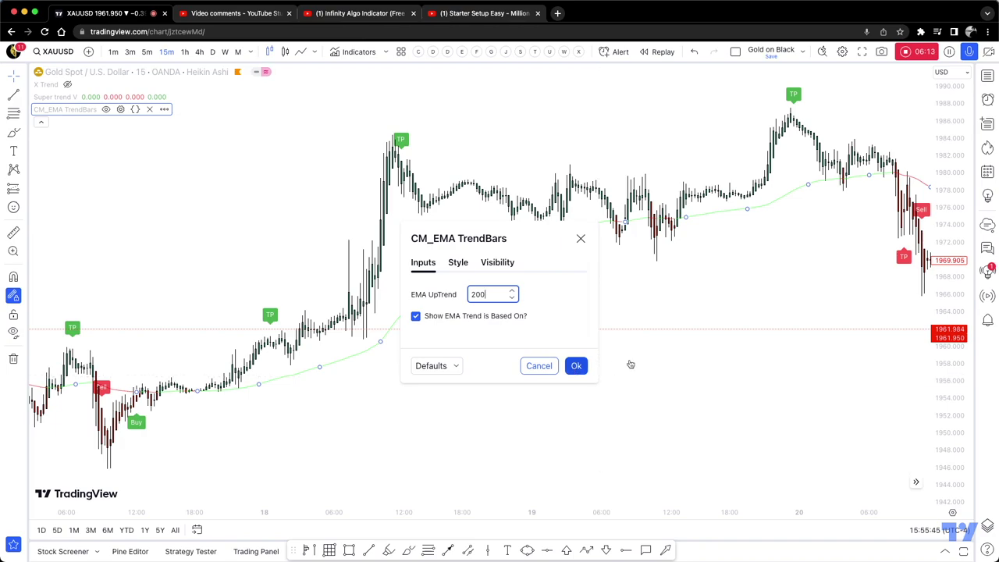
{"action": "key", "text": "Return"}
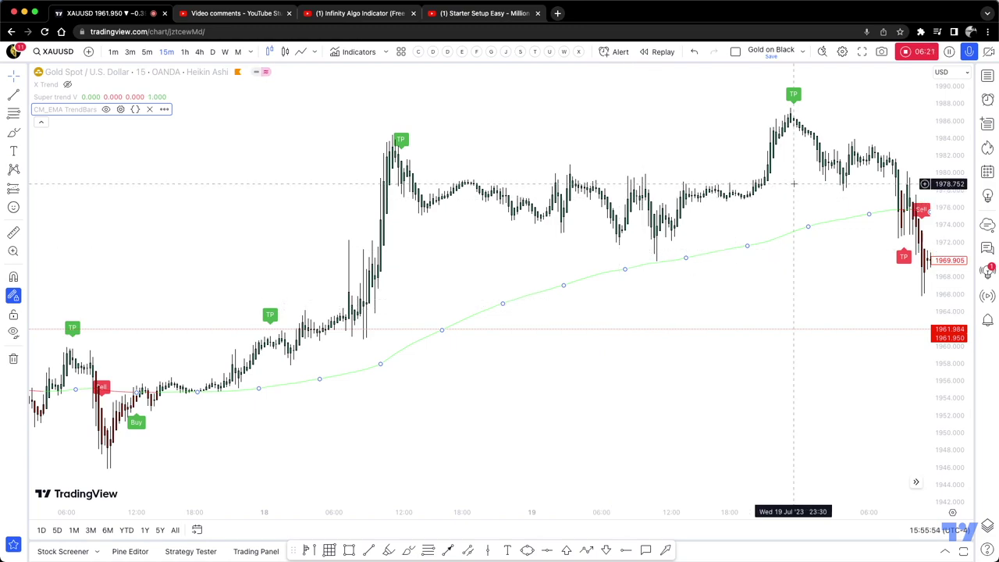
{"action": "left_click", "coordinate": [286, 311]}
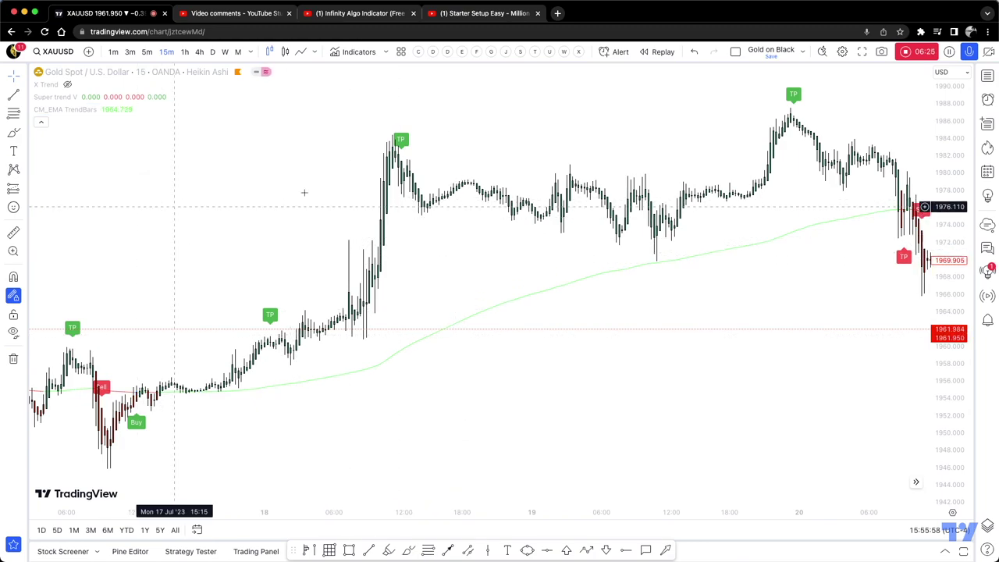
Switch to the Million Moves video on YouTube and examine the Algo V4.2 trend settings in the indicator setup chapter.
{"action": "left_click", "coordinate": [470, 14]}
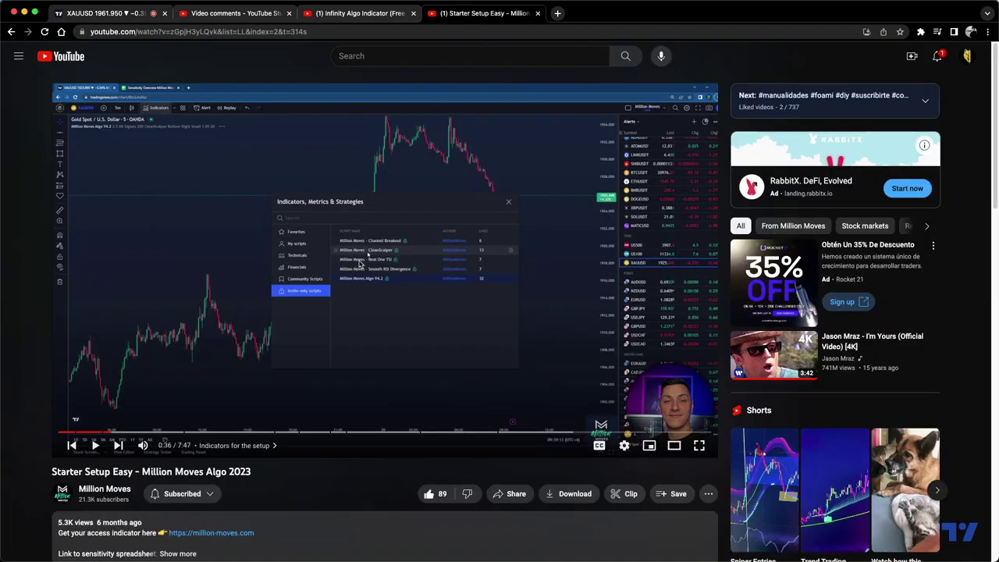
{"action": "left_click", "coordinate": [248, 433]}
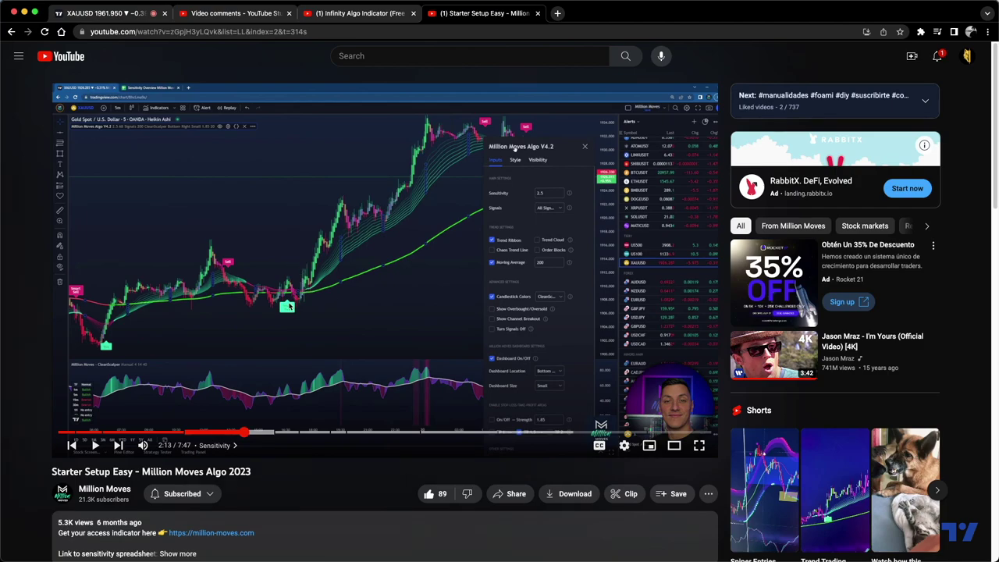
{"action": "left_click", "coordinate": [195, 432]}
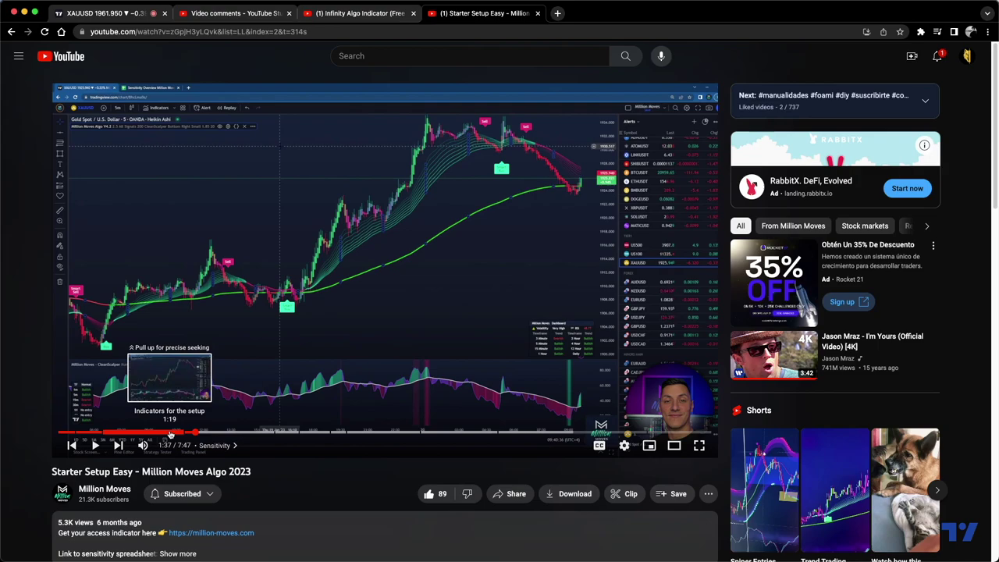
{"action": "left_click", "coordinate": [170, 434]}
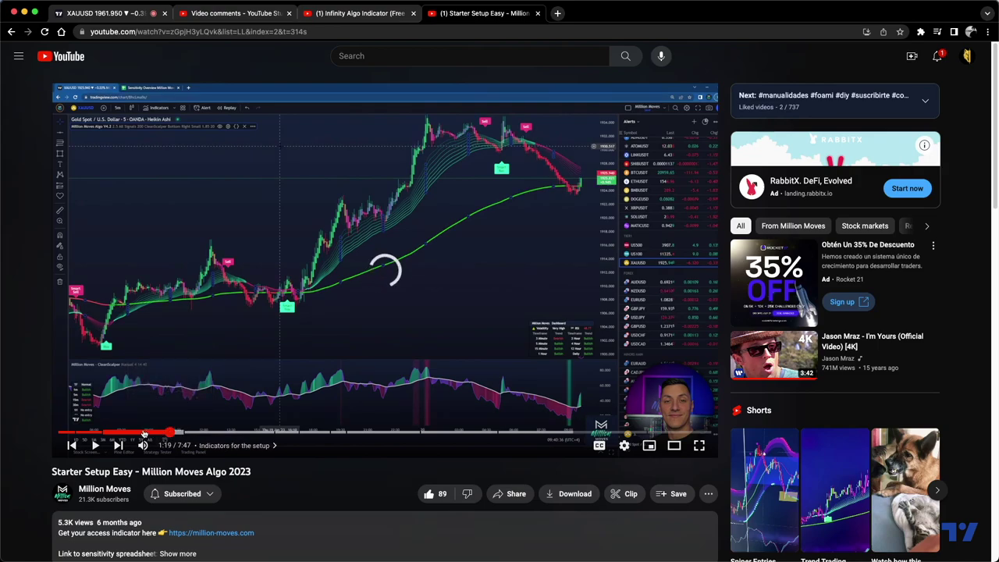
{"action": "left_click", "coordinate": [144, 431]}
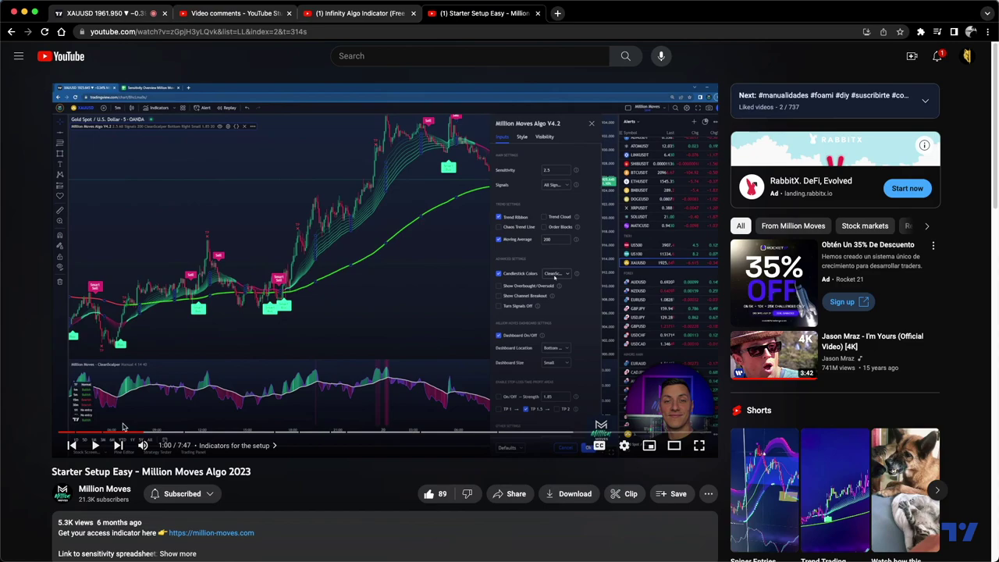
{"action": "left_click", "coordinate": [116, 432]}
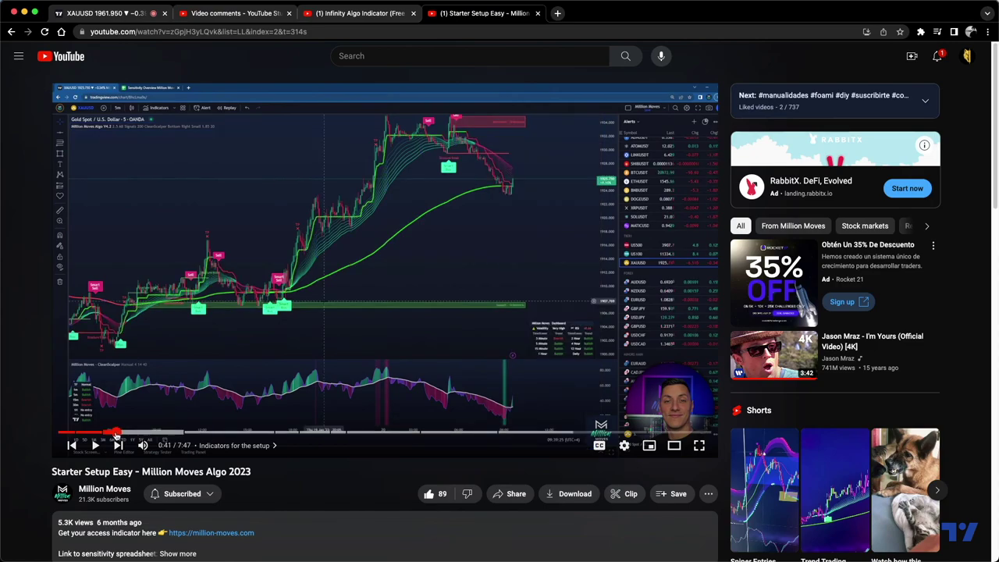
{"action": "left_click", "coordinate": [366, 249]}
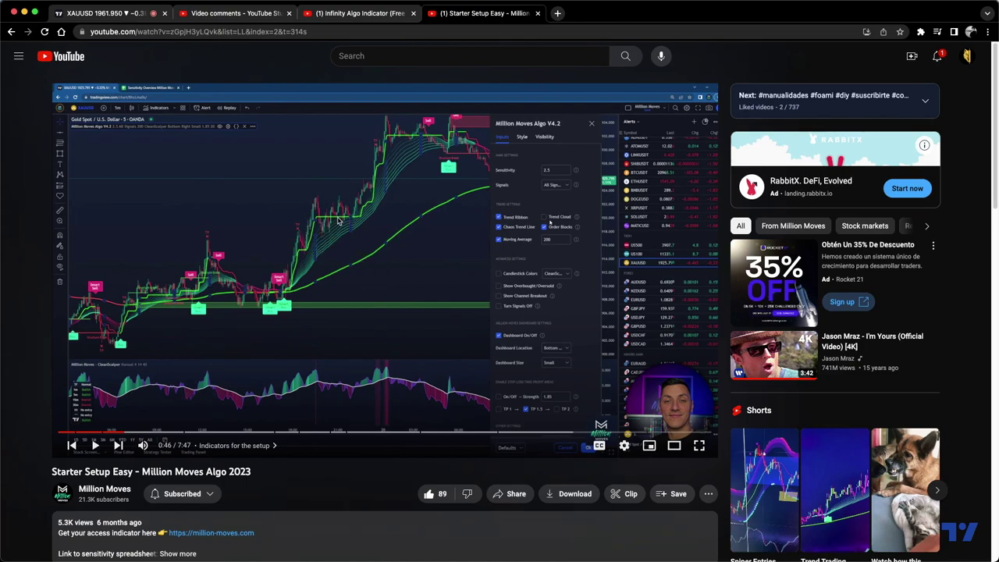
Show X Trend on the TradingView chart, compare it with the trend line in the YouTube video, and hide it again.
{"action": "left_click", "coordinate": [131, 17]}
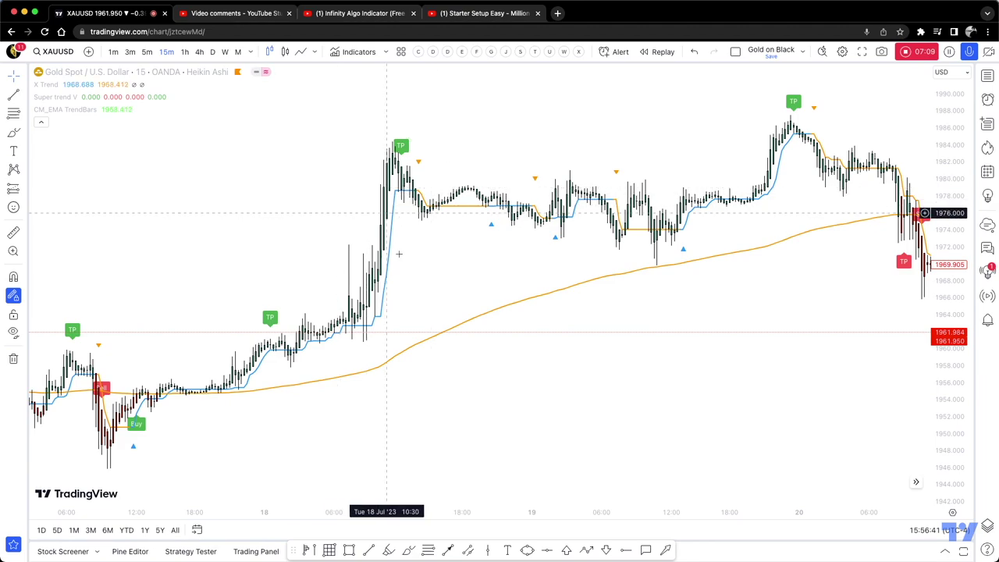
{"action": "left_click", "coordinate": [460, 14]}
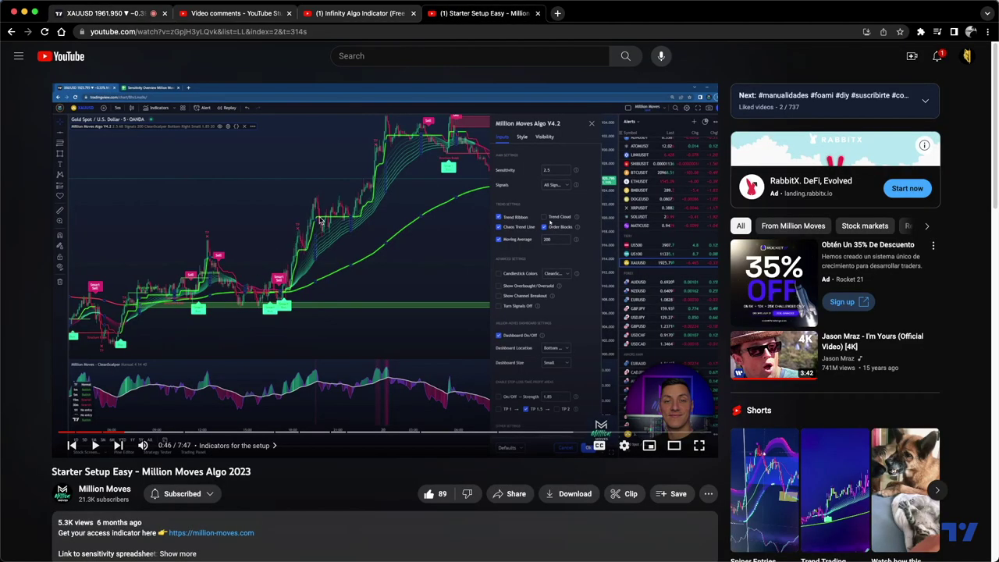
{"action": "left_click", "coordinate": [105, 13]}
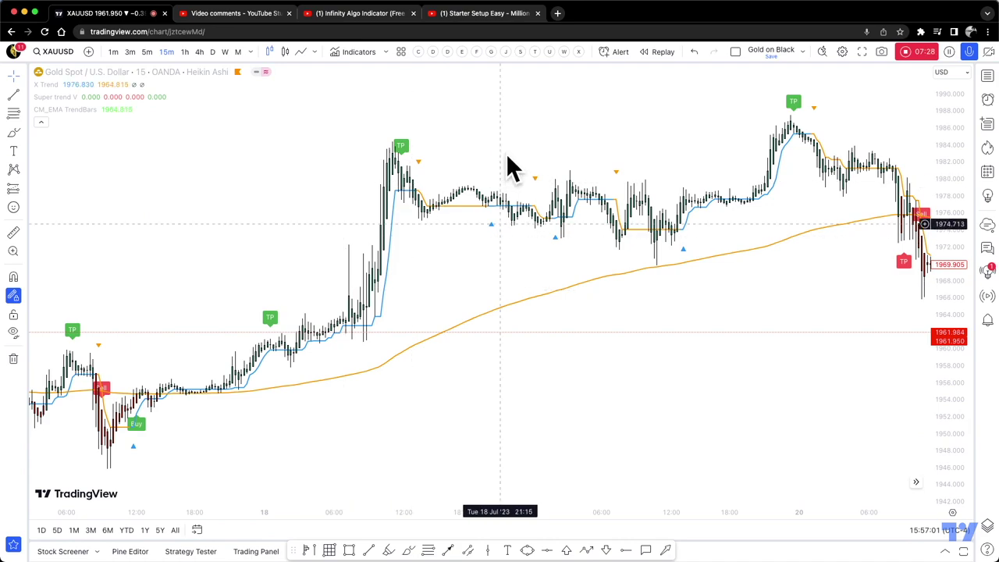
{"action": "left_click", "coordinate": [67, 84]}
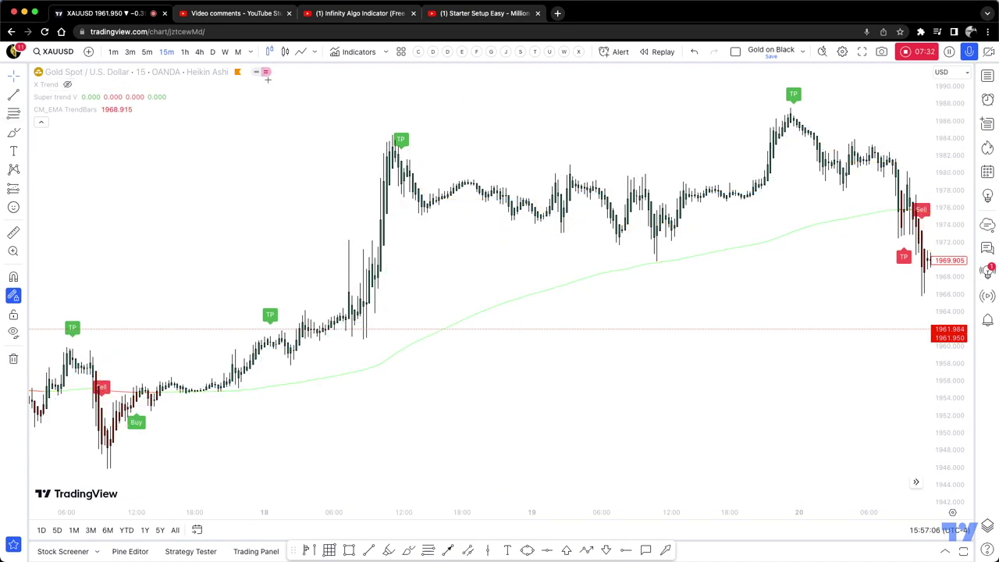
Return to the Million Moves video on YouTube and examine its trend ribbon at 2:38 in the CleanScalper settings chapter.
{"action": "left_click", "coordinate": [366, 14]}
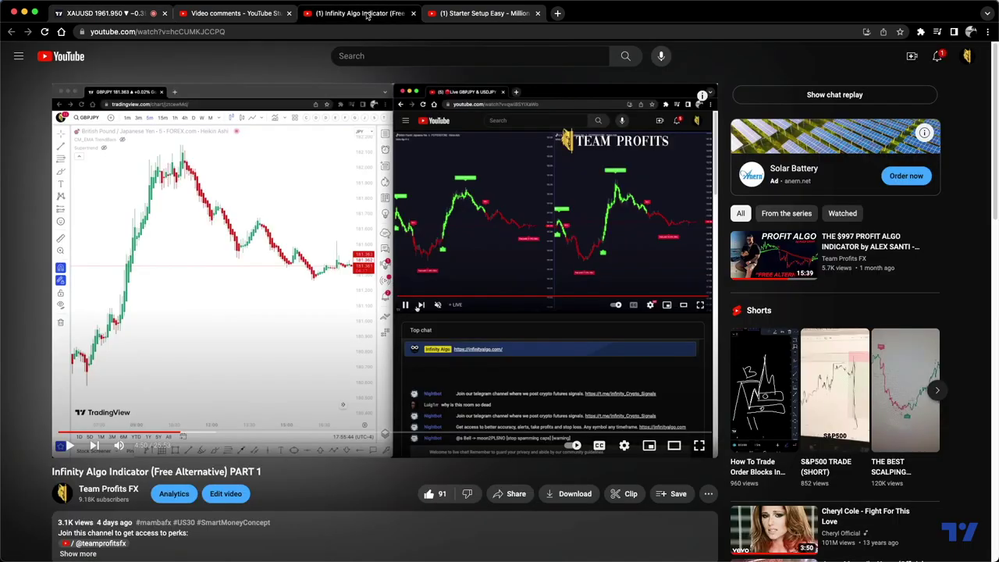
{"action": "left_click", "coordinate": [459, 14]}
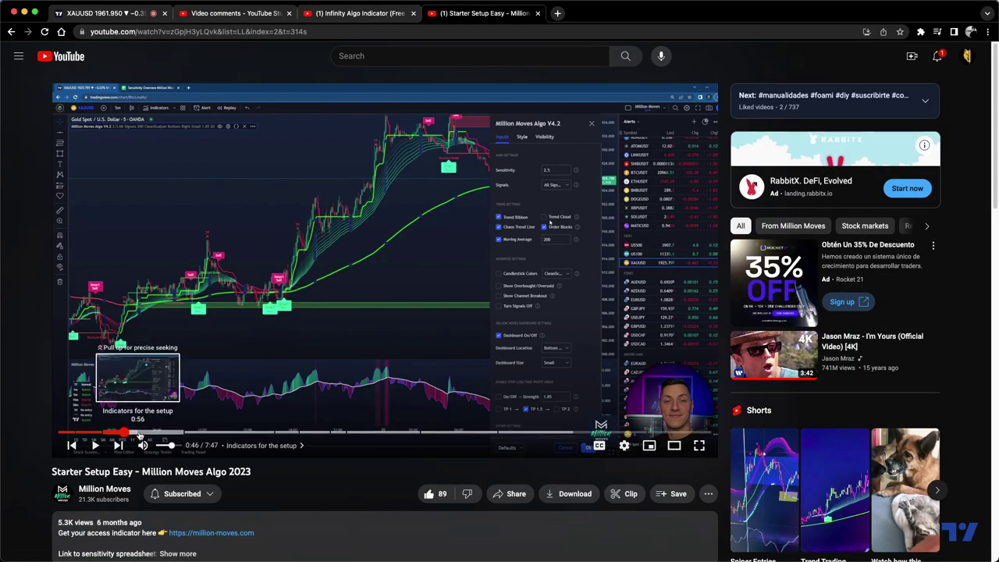
{"action": "left_click_drag", "start_coordinate": [137, 431], "coordinate": [281, 432]}
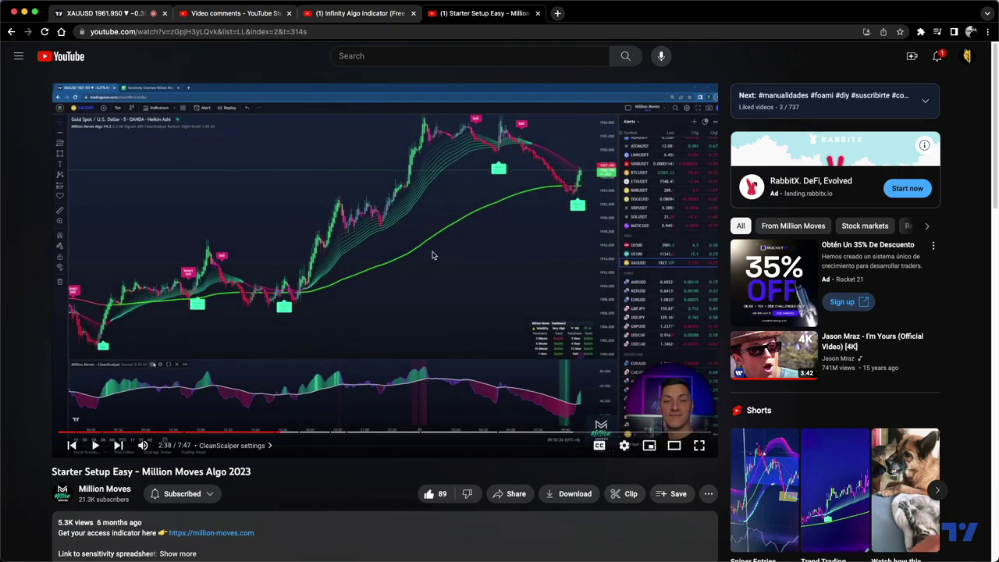
{"action": "left_click", "coordinate": [433, 254]}
{"action": "left_click_drag", "start_coordinate": [281, 434], "coordinate": [281, 433]}
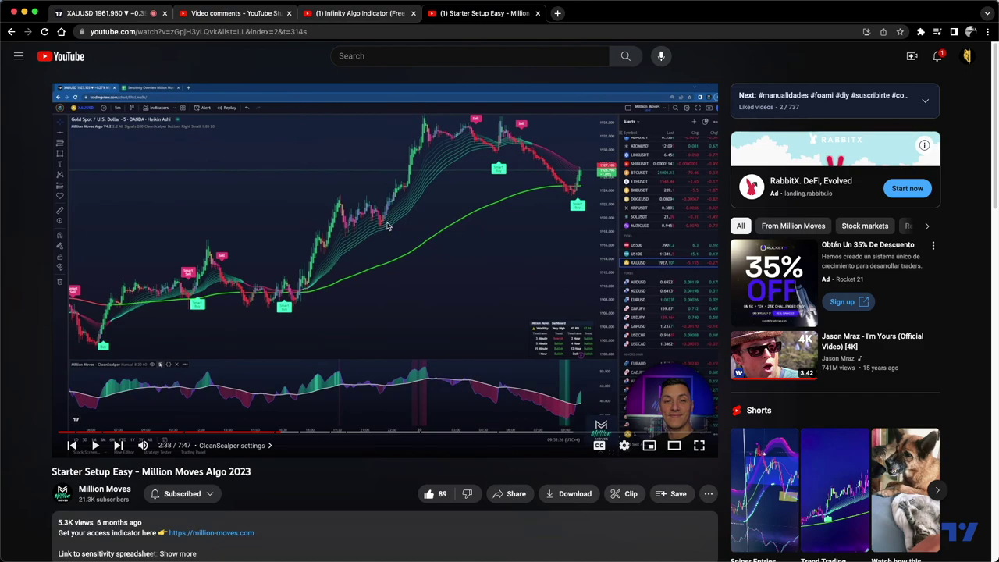
Return to the TradingView chart, remove X Trend, and add the Madrid Moving Average Ribbon from the indicator library.
{"action": "left_click", "coordinate": [133, 14]}
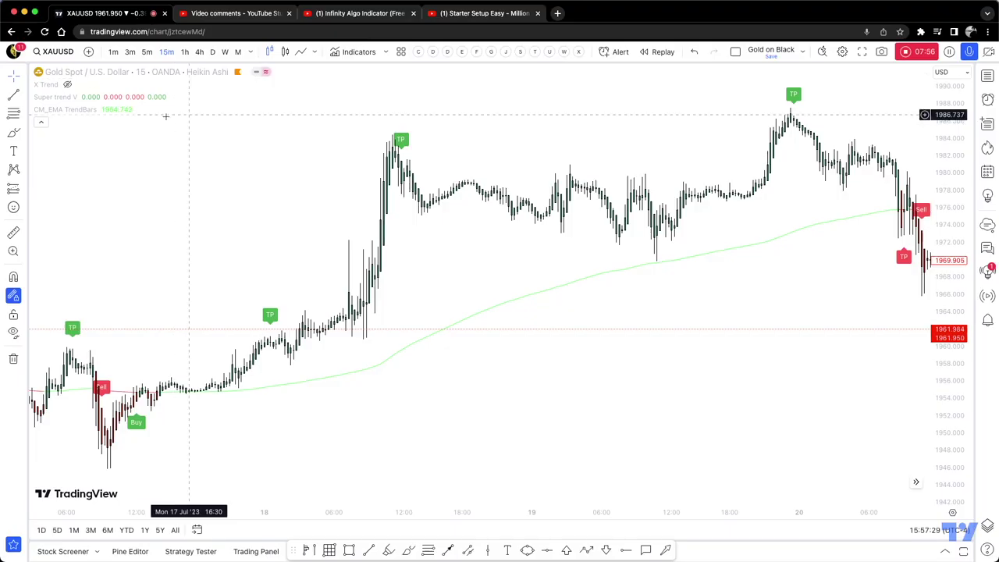
{"action": "left_click", "coordinate": [96, 84]}
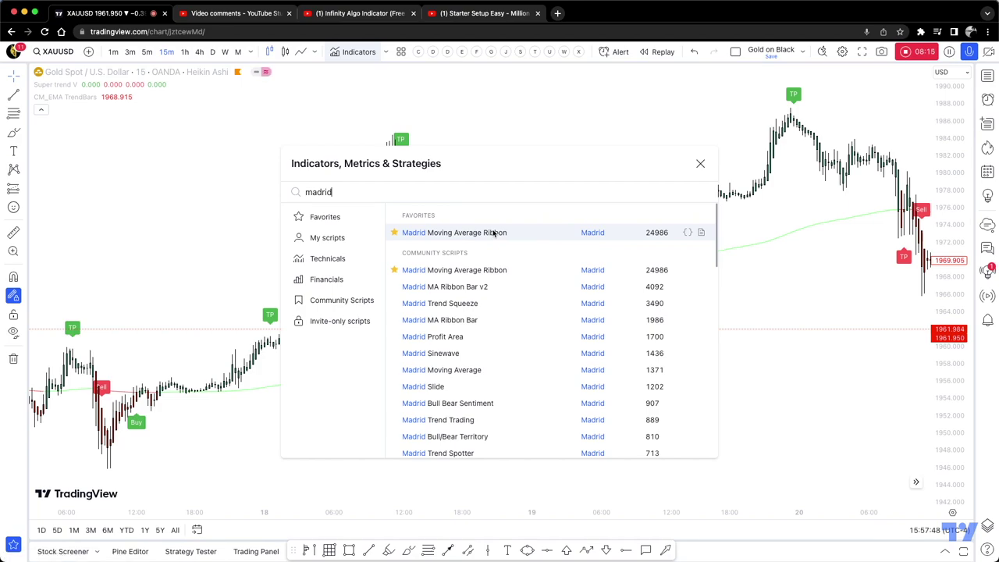
{"action": "key", "text": "super+a"}
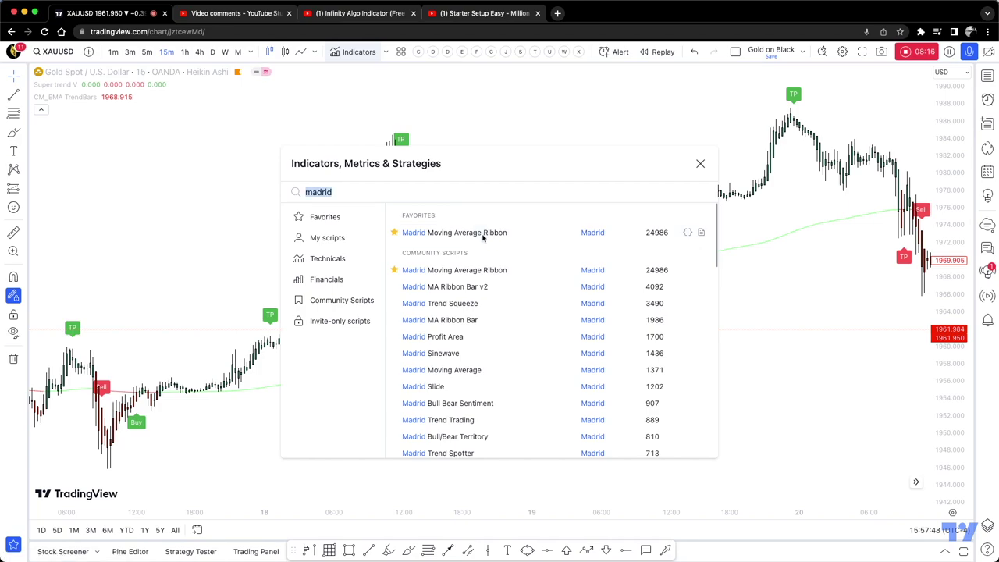
{"action": "left_click", "coordinate": [489, 234]}
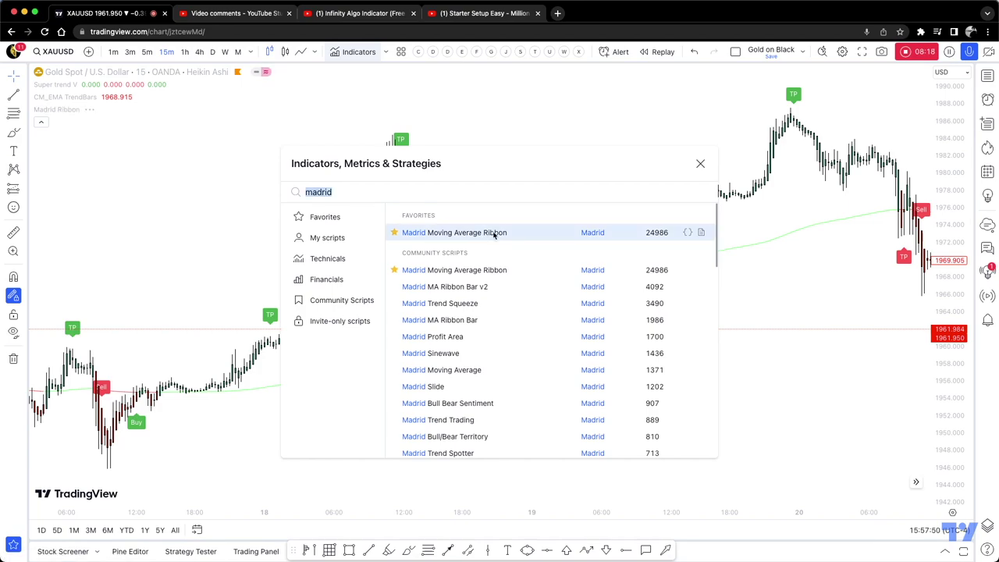
{"action": "left_click", "coordinate": [700, 164]}
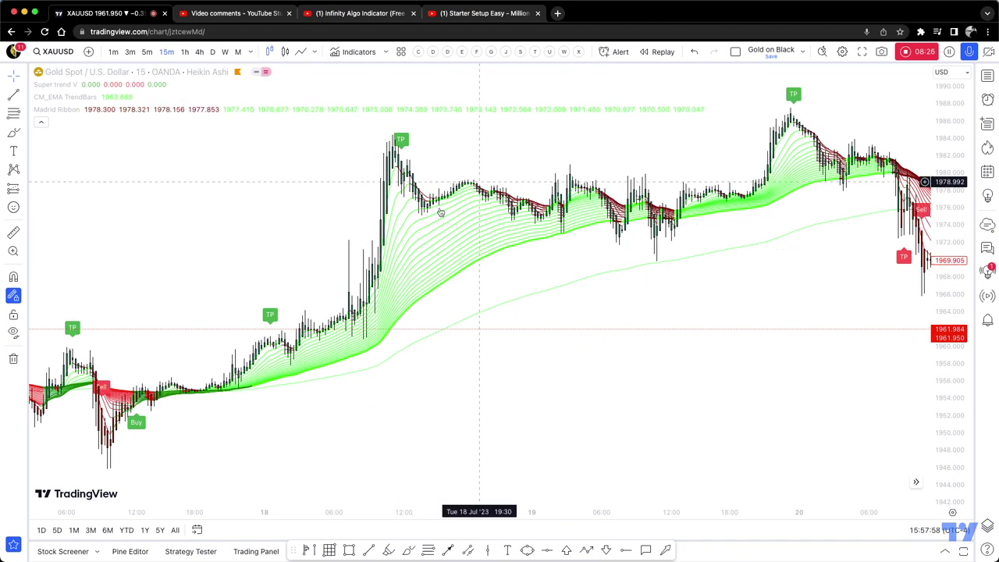
Compare the Madrid Ribbon on the TradingView chart with the trend ribbon in the Million Moves video on YouTube.
{"action": "scroll", "coordinate": [441, 212], "scroll_direction": "down", "scroll_amount": 3}
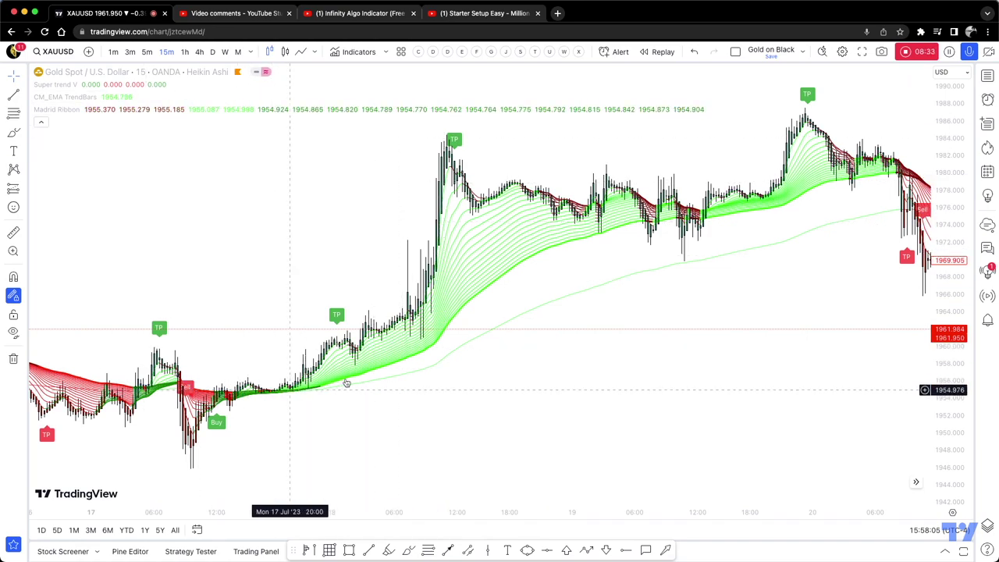
{"action": "left_click", "coordinate": [467, 13]}
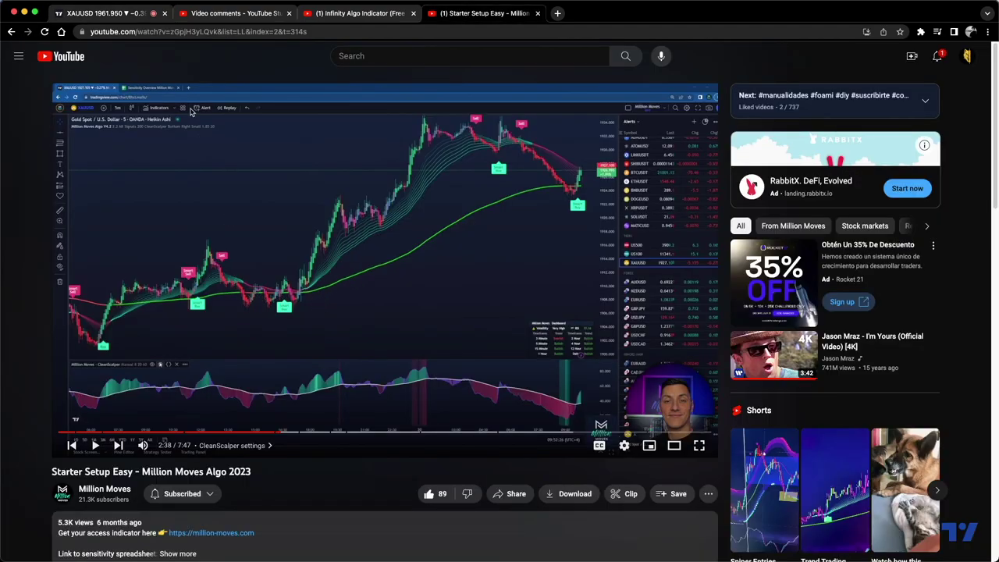
{"action": "left_click", "coordinate": [110, 13]}
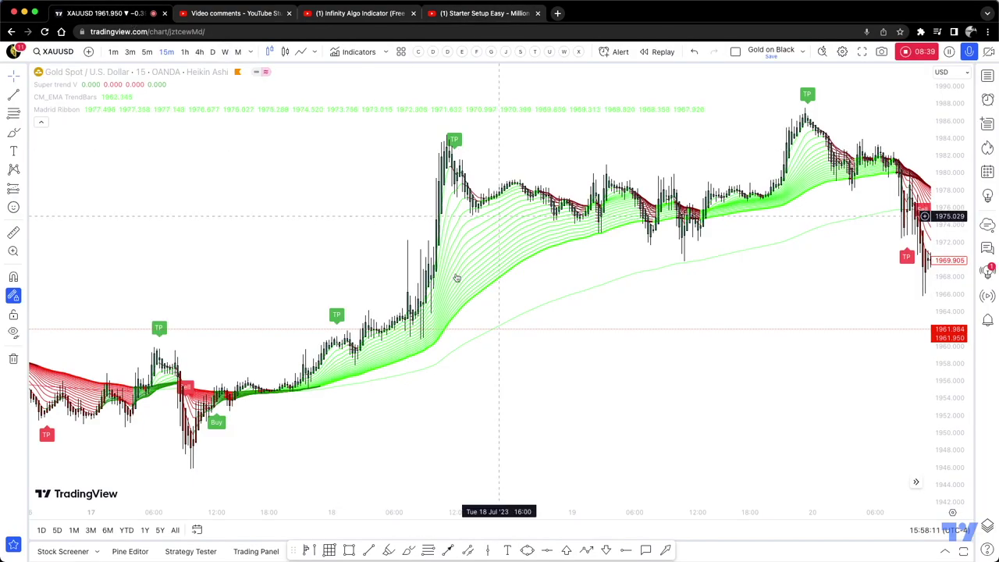
Examine the Madrid Ribbon's input options and the color settings of its MMA lines, leaving them as they are.
{"action": "double_click", "coordinate": [376, 361]}
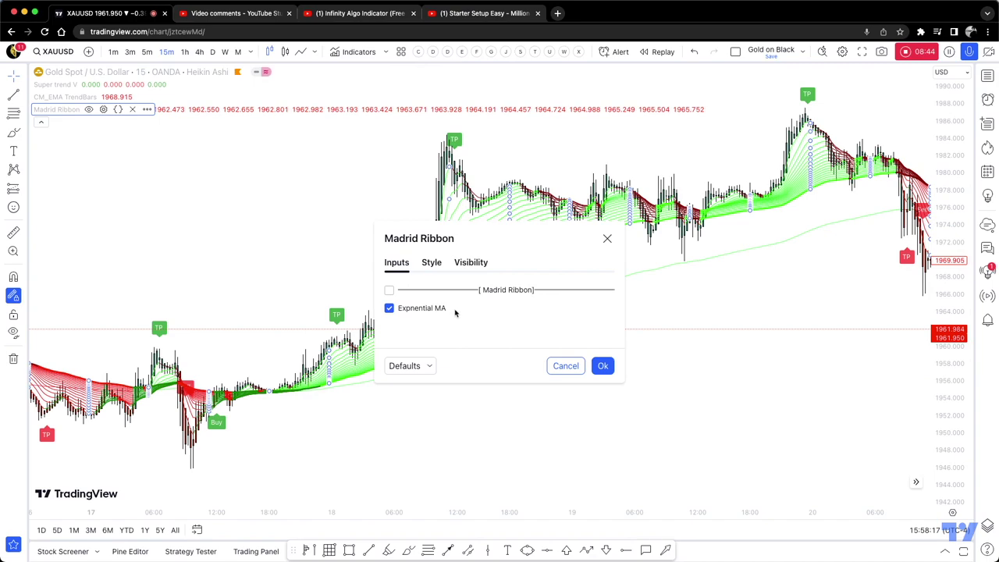
{"action": "scroll", "coordinate": [453, 143], "scroll_direction": "down", "scroll_amount": 10}
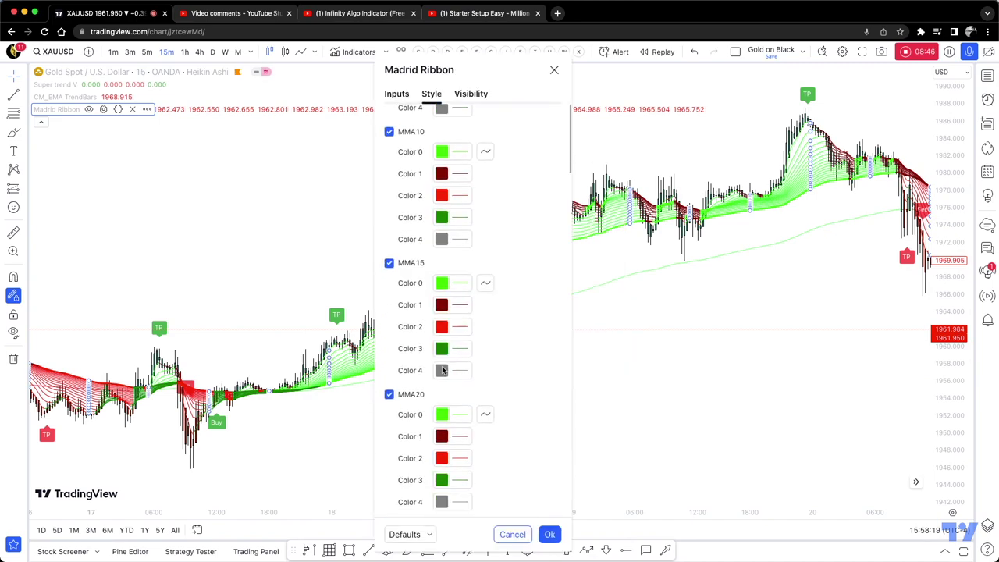
{"action": "scroll", "coordinate": [452, 366], "scroll_direction": "down", "scroll_amount": 5}
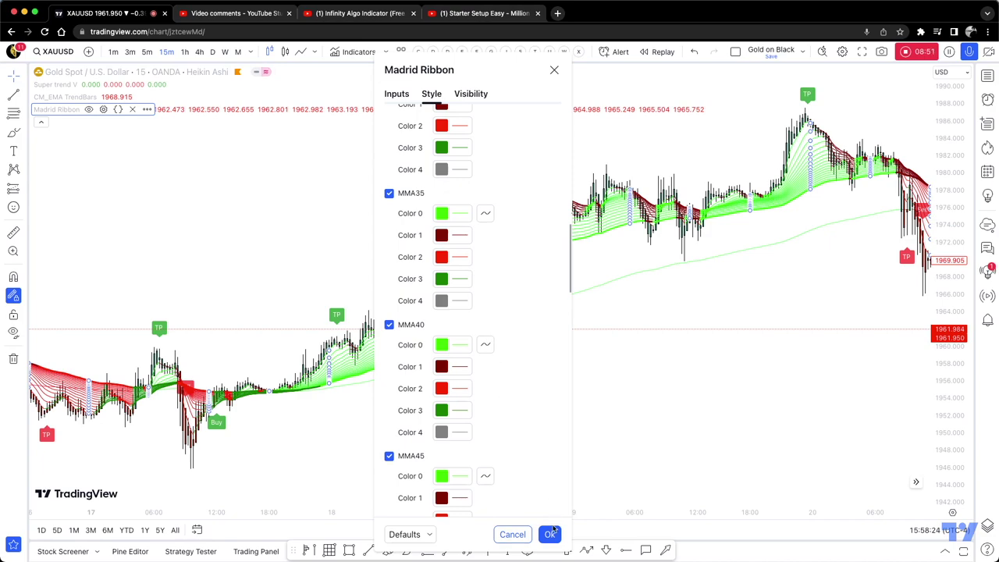
{"action": "left_click", "coordinate": [550, 534]}
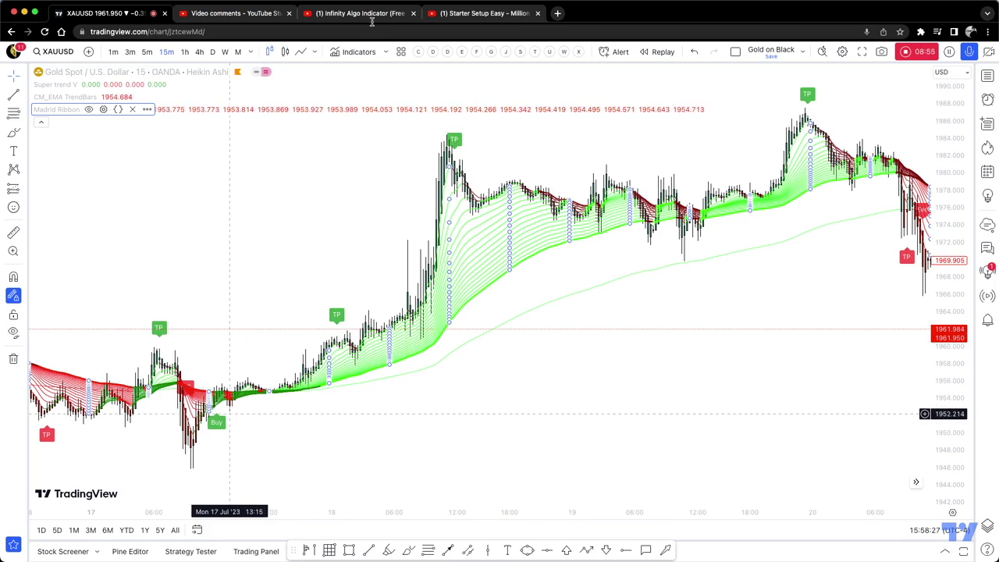
Examine the ribbon's buy setup in the YouTube video and find the comparable 17 July setup on the TradingView chart.
{"action": "left_click", "coordinate": [476, 13]}
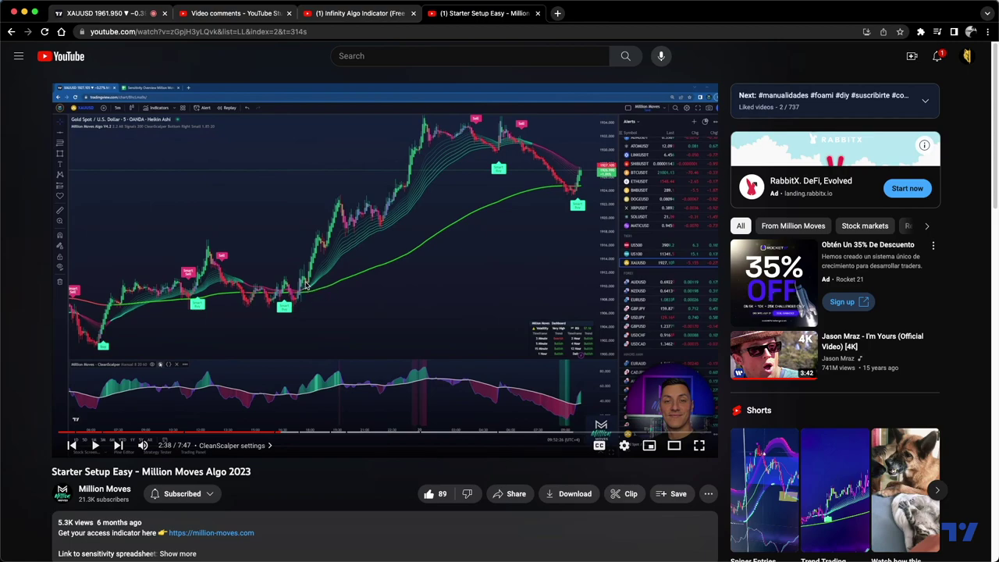
{"action": "left_click", "coordinate": [117, 13]}
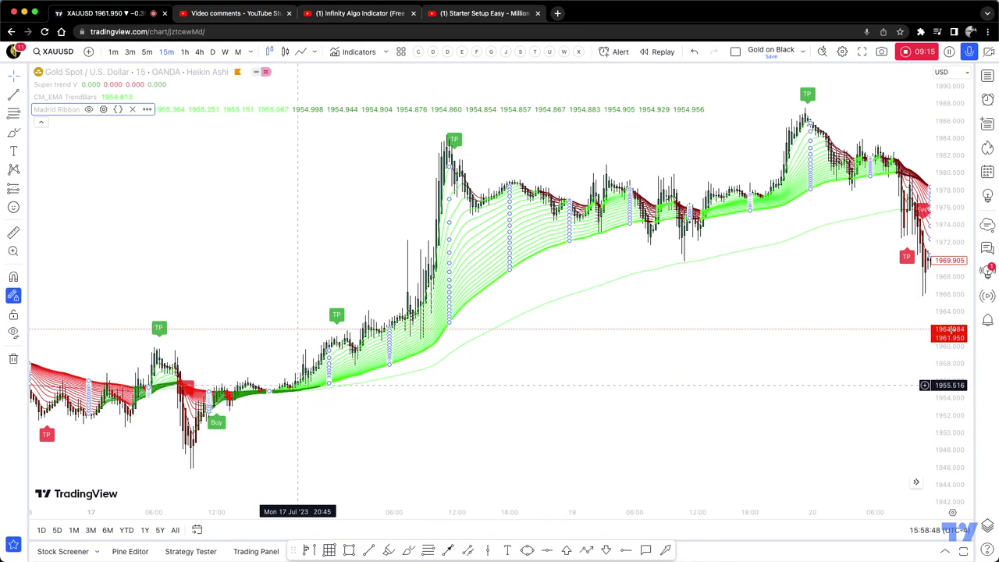
{"action": "left_click_drag", "start_coordinate": [960, 179], "coordinate": [515, 403]}
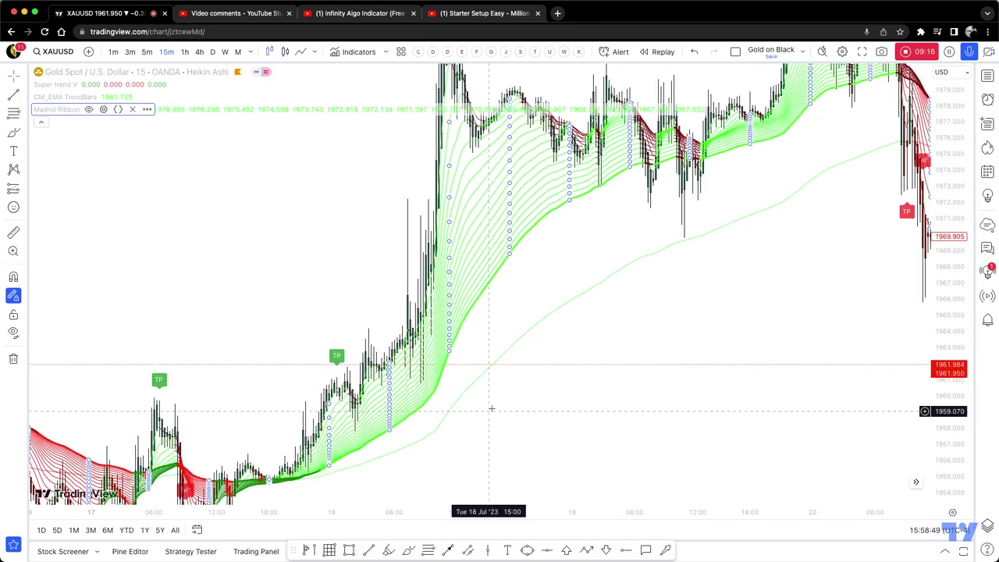
{"action": "scroll", "coordinate": [894, 226], "scroll_direction": "left", "scroll_amount": 15}
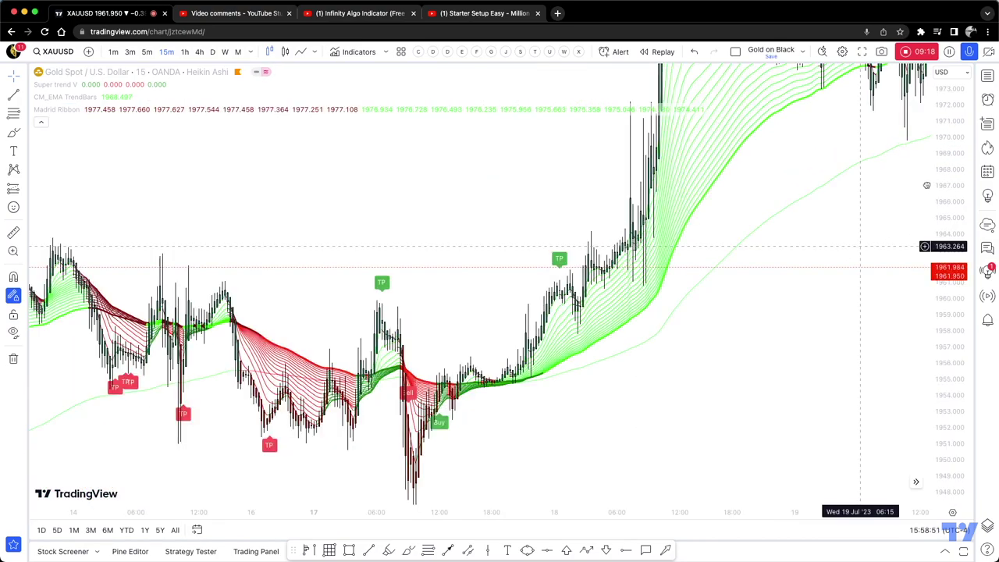
{"action": "scroll", "coordinate": [779, 283], "scroll_direction": "right", "scroll_amount": 10}
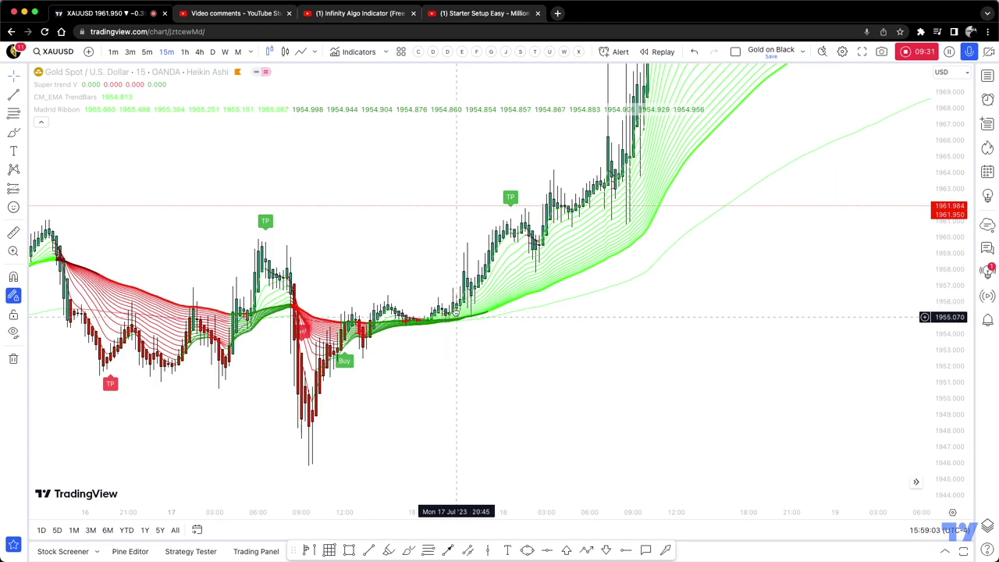
Place a long position at 1955.812 on the 17 July 19:30 candle, with the stop at 1952.424 and the target at 1961.006.
{"action": "left_click", "coordinate": [25, 190]}
{"action": "left_click", "coordinate": [87, 196]}
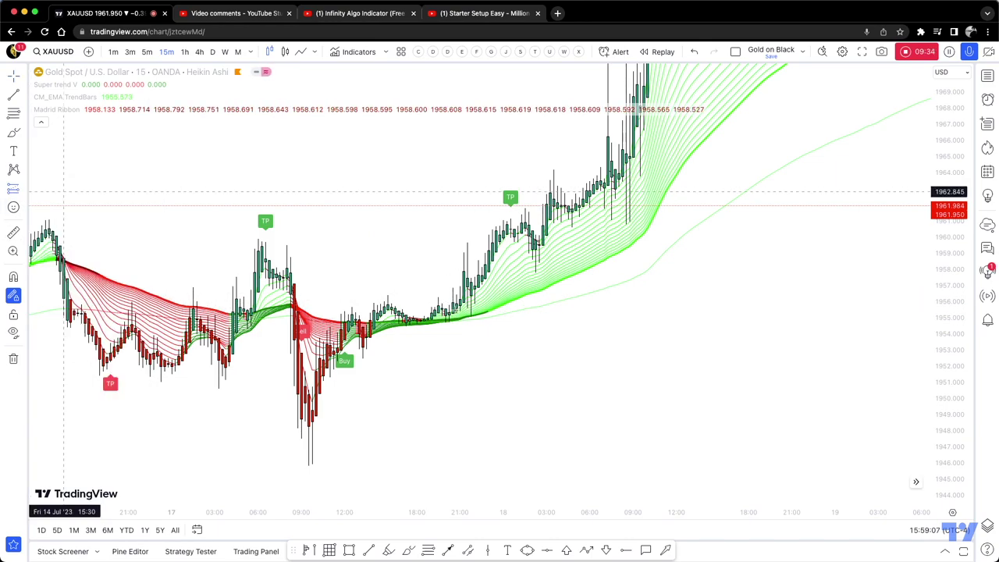
{"action": "left_click", "coordinate": [438, 306]}
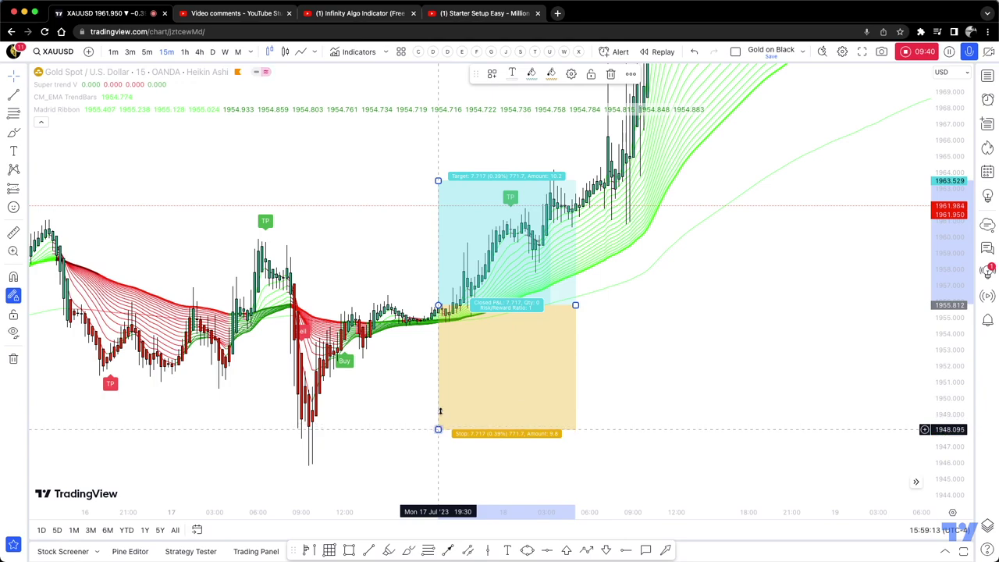
{"action": "mouse_move", "coordinate": [436, 367]}
{"action": "left_mouse_down"}
{"action": "mouse_move", "coordinate": [430, 332]}
{"action": "mouse_move", "coordinate": [404, 359]}
{"action": "mouse_move", "coordinate": [367, 361]}
{"action": "left_mouse_up"}
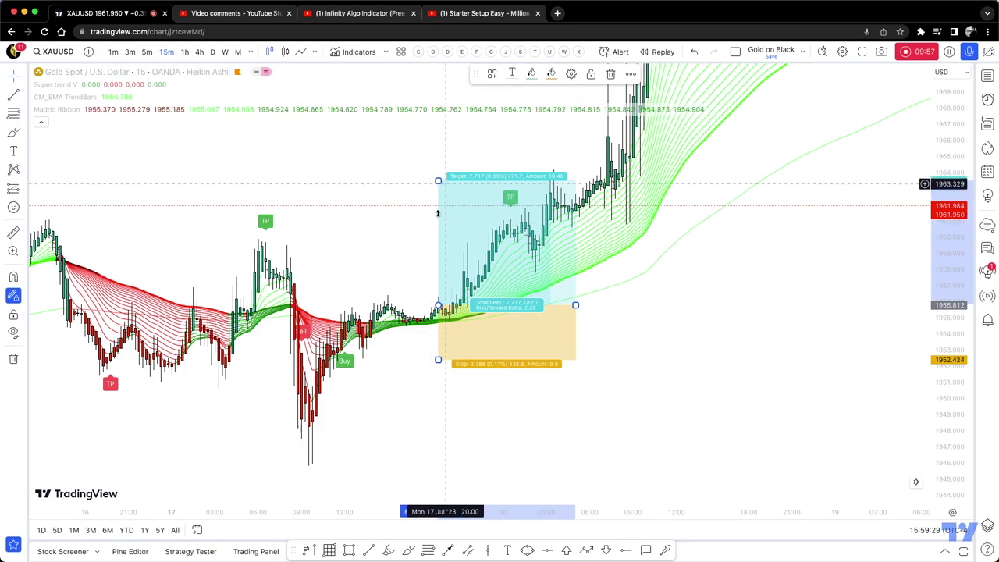
{"action": "left_click_drag", "start_coordinate": [438, 213], "coordinate": [441, 221]}
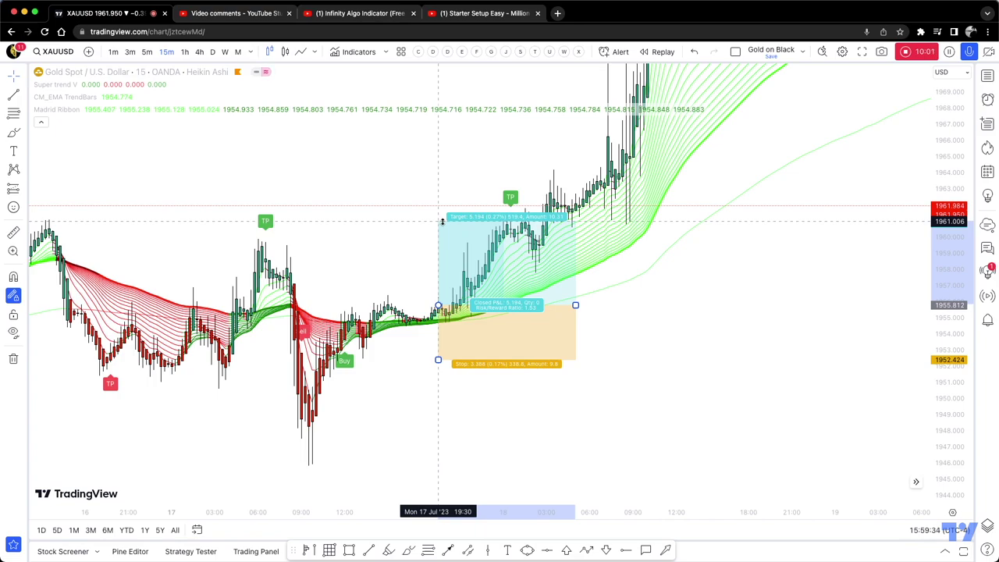
Raise the long position's target to 1972.492 and extend its time span to 19 July.
{"action": "left_click", "coordinate": [833, 189]}
{"action": "left_click_drag", "start_coordinate": [783, 216], "coordinate": [518, 386]}
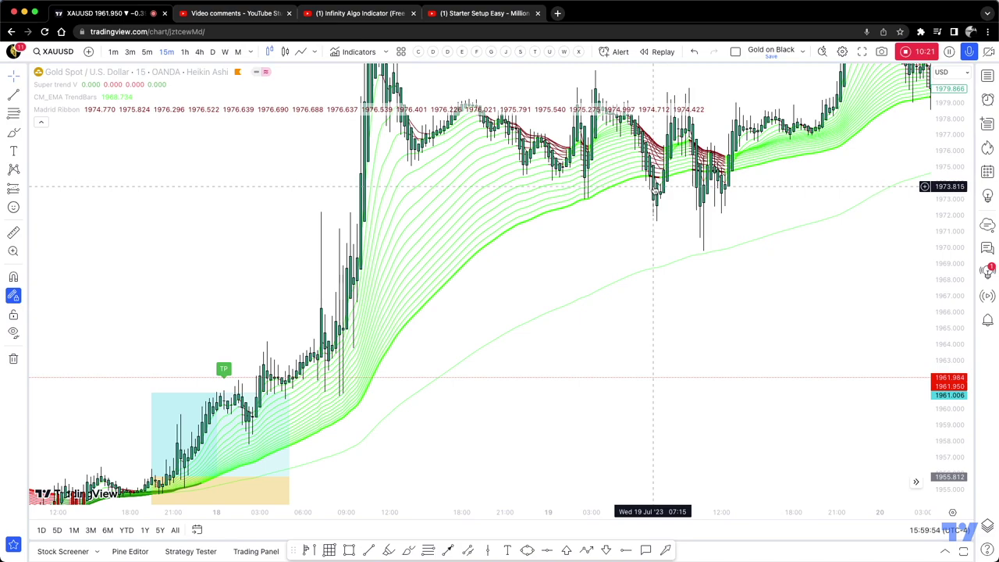
{"action": "left_click", "coordinate": [151, 393]}
{"action": "left_click_drag", "start_coordinate": [185, 212], "coordinate": [185, 207]}
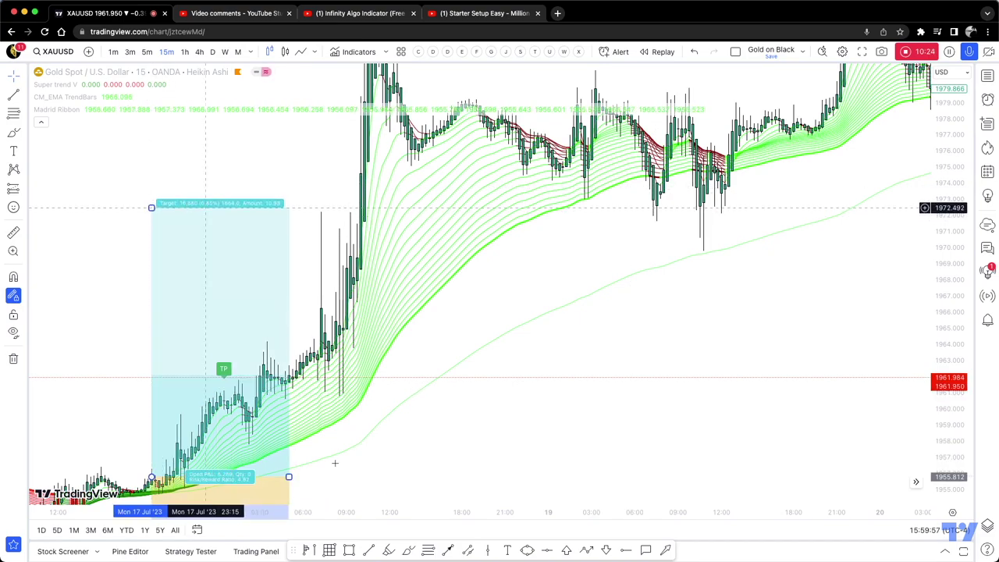
{"action": "left_click_drag", "start_coordinate": [289, 477], "coordinate": [678, 440]}
{"action": "scroll", "coordinate": [783, 272], "scroll_direction": "left", "scroll_amount": 5}
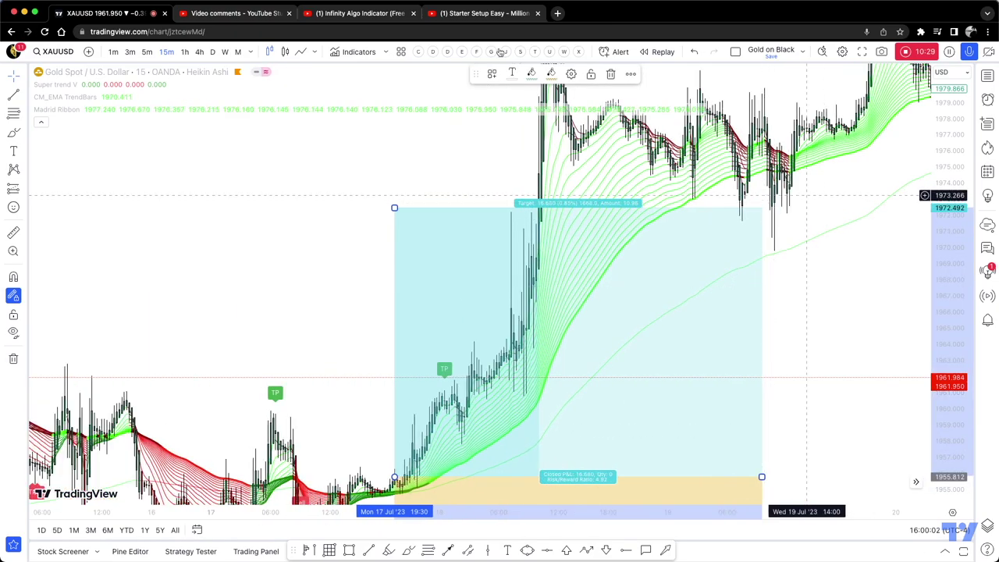
Compare the signals in the YouTube video with the Sell and Buy labels around 17 July on the TradingView chart.
{"action": "left_click", "coordinate": [501, 13]}
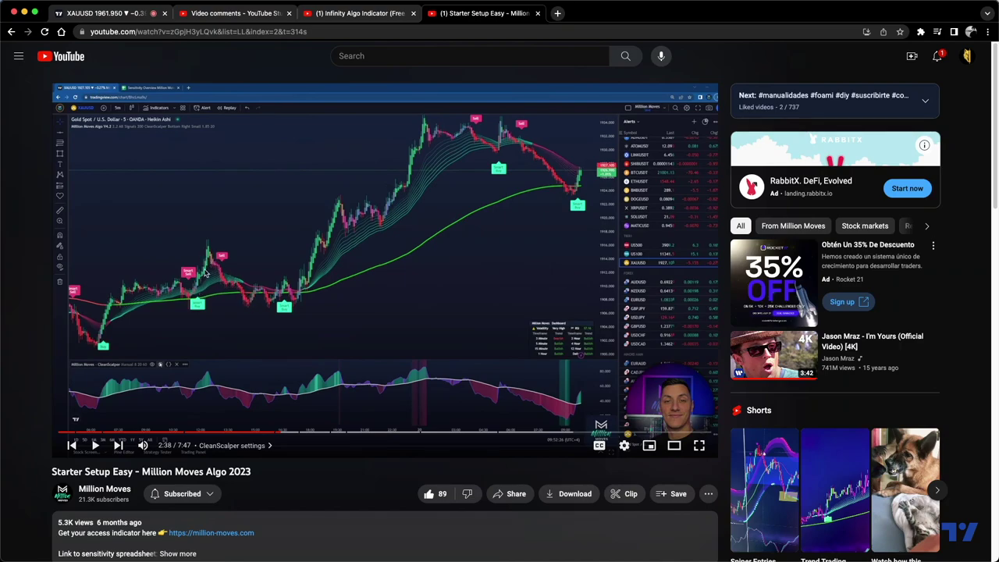
{"action": "left_click", "coordinate": [119, 17]}
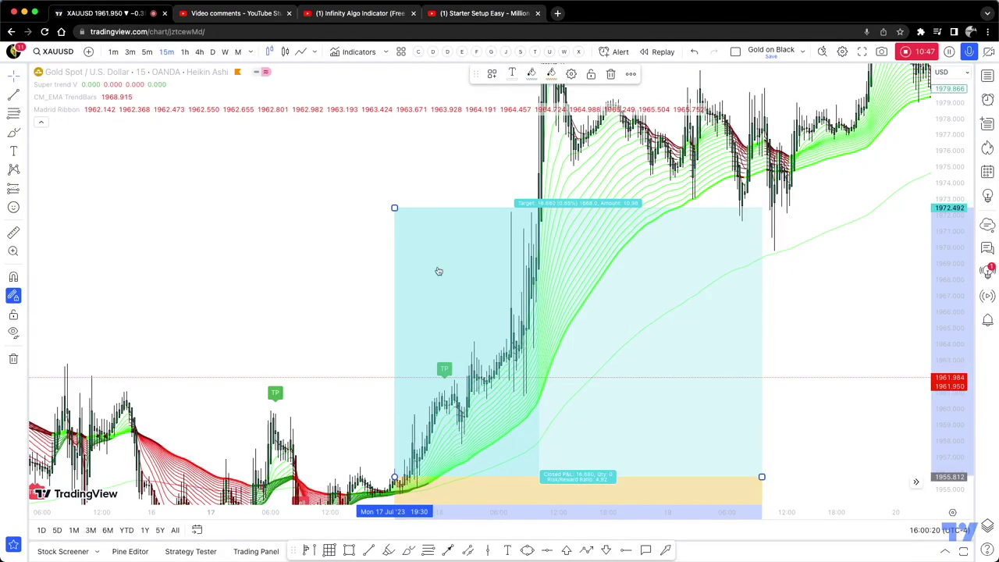
{"action": "left_click_drag", "start_coordinate": [334, 327], "coordinate": [446, 174]}
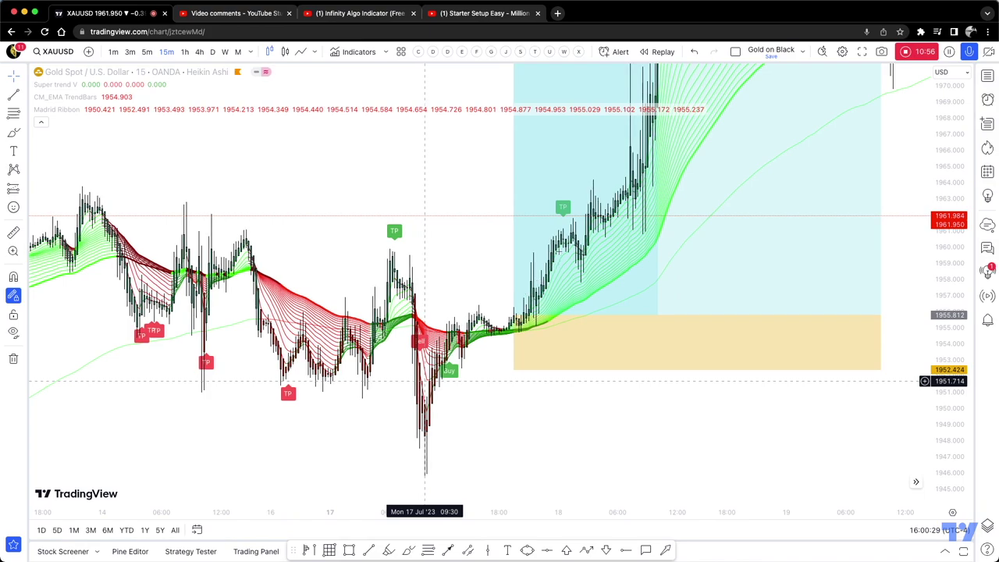
{"action": "scroll", "coordinate": [468, 328], "scroll_direction": "down", "scroll_amount": 2}
Hide the CM_EMA TrendBars, Madrid Ribbon and Super trend V indicators.
{"action": "mouse_move", "coordinate": [103, 98]}
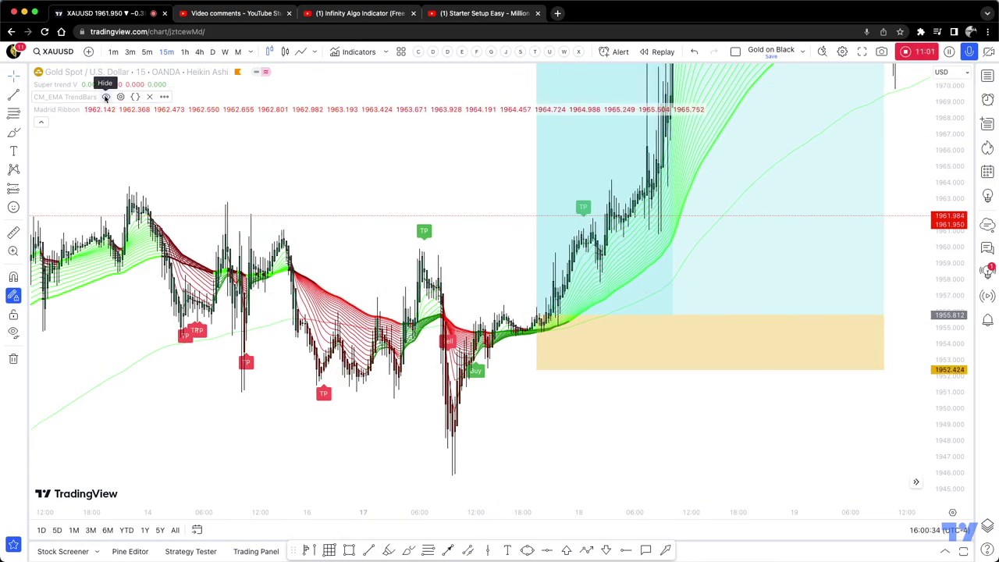
{"action": "left_click", "coordinate": [106, 97]}
{"action": "mouse_move", "coordinate": [95, 112]}
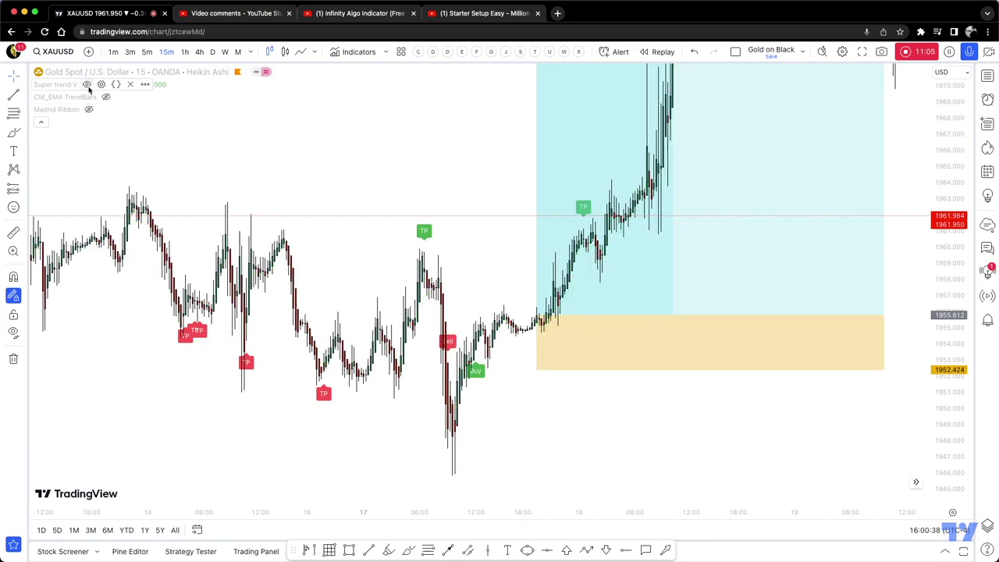
{"action": "left_click", "coordinate": [87, 85]}
Reset the chart view and delete the long position drawing.
{"action": "right_click", "coordinate": [447, 139]}
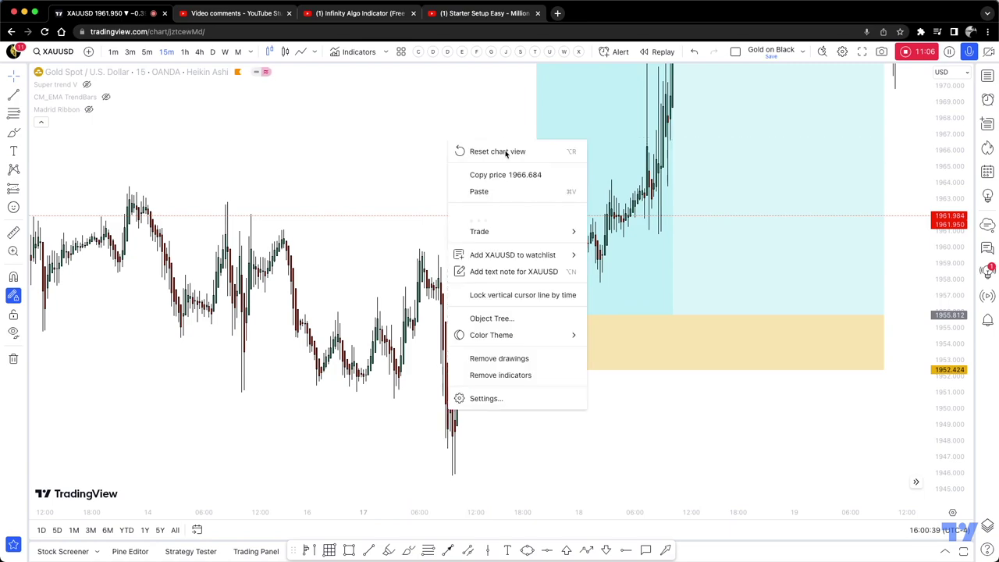
{"action": "left_click", "coordinate": [506, 152]}
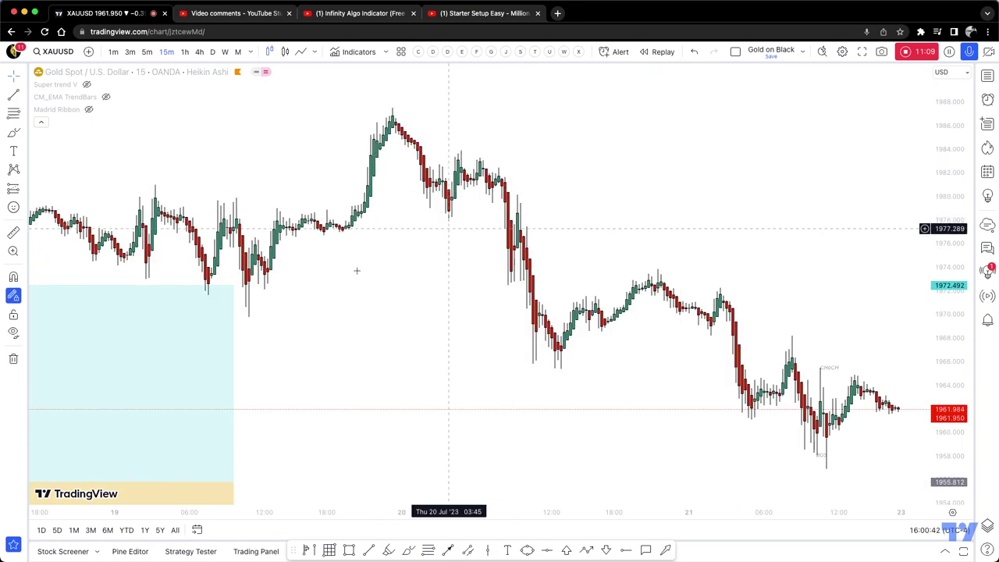
{"action": "left_click", "coordinate": [214, 323]}
{"action": "key", "text": "Delete"}
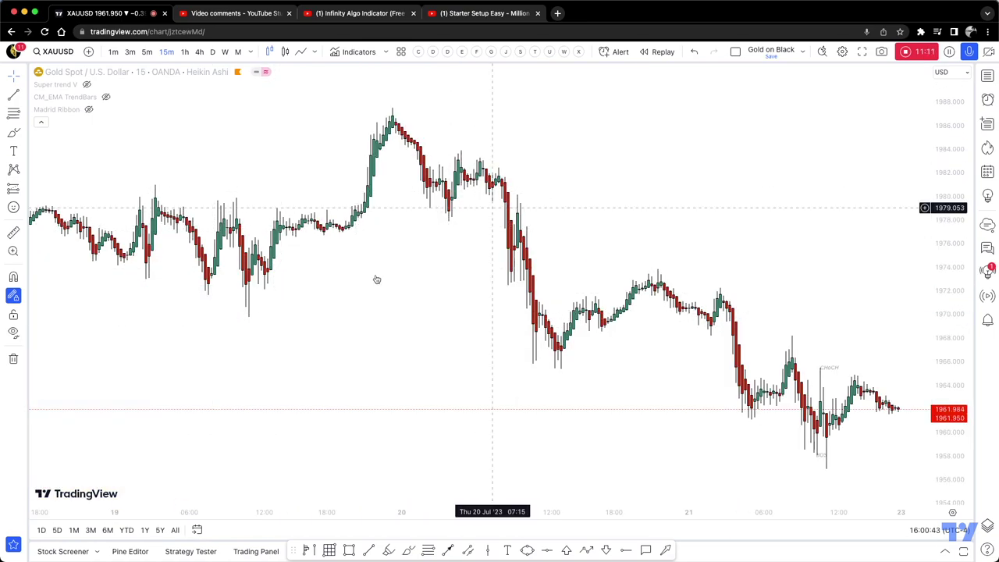
Examine the earlier price action on the 15-minute XAUUSD chart, going back from 21 July to about 9 July.
{"action": "scroll", "coordinate": [367, 274], "scroll_direction": "left", "scroll_amount": 5}
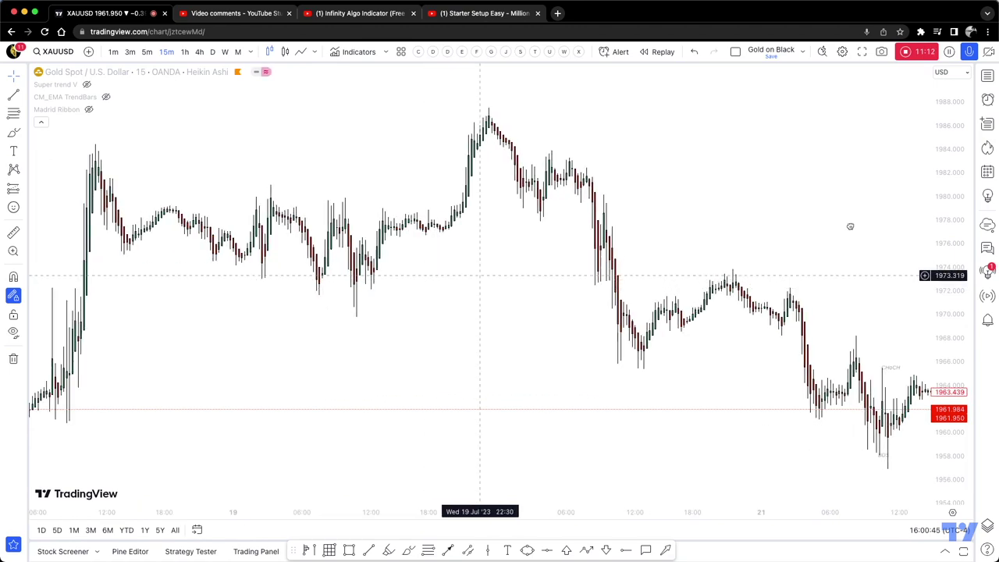
{"action": "scroll", "coordinate": [850, 226], "scroll_direction": "left", "scroll_amount": 10}
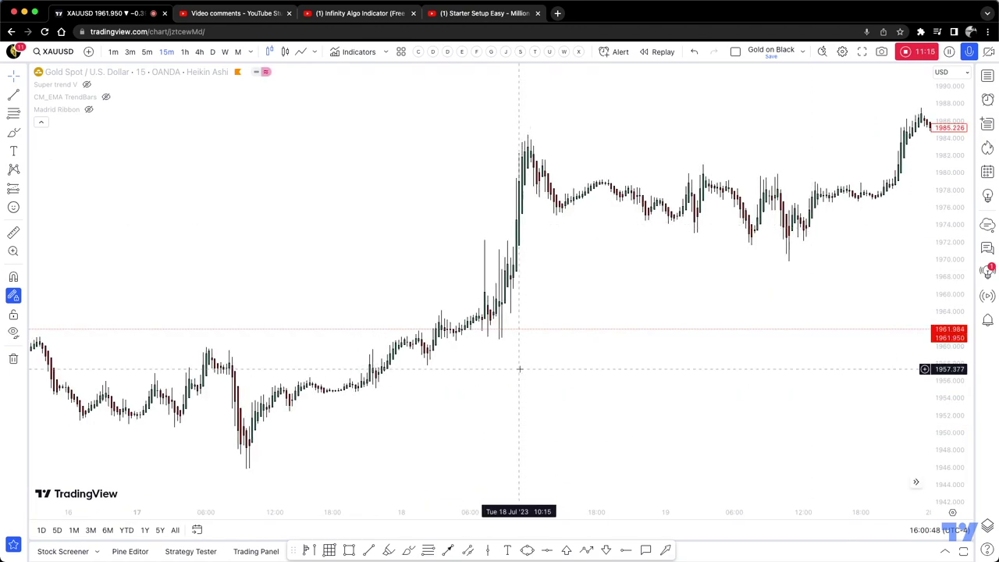
{"action": "scroll", "coordinate": [850, 323], "scroll_direction": "left", "scroll_amount": 8}
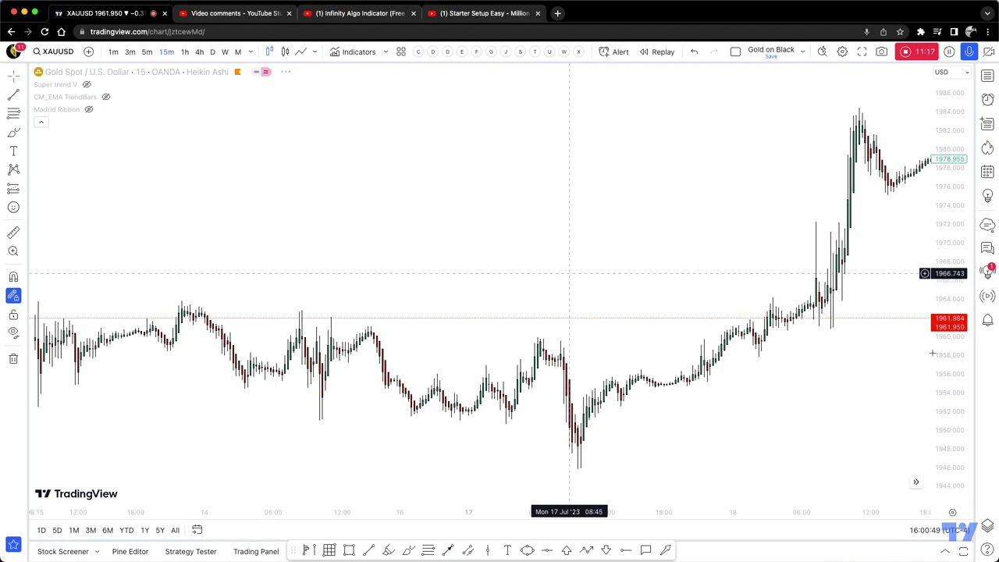
{"action": "scroll", "coordinate": [468, 312], "scroll_direction": "up", "scroll_amount": 3}
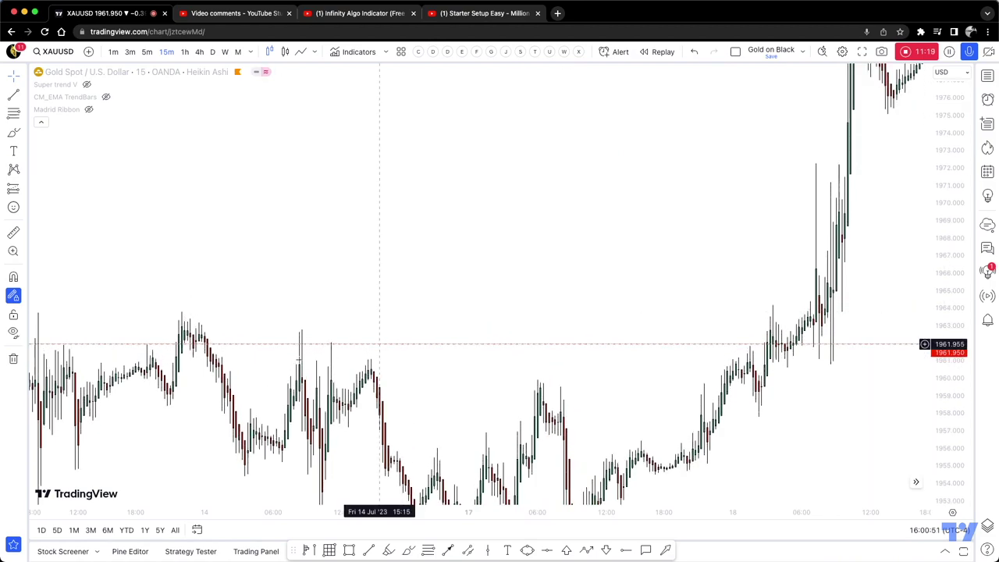
{"action": "scroll", "coordinate": [571, 232], "scroll_direction": "left", "scroll_amount": 10}
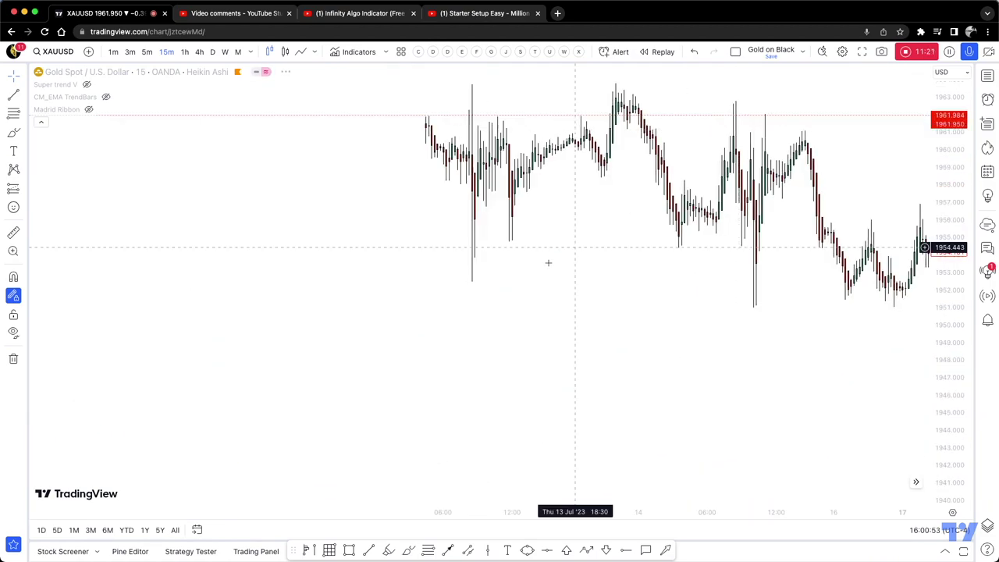
{"action": "scroll", "coordinate": [548, 263], "scroll_direction": "left", "scroll_amount": 8}
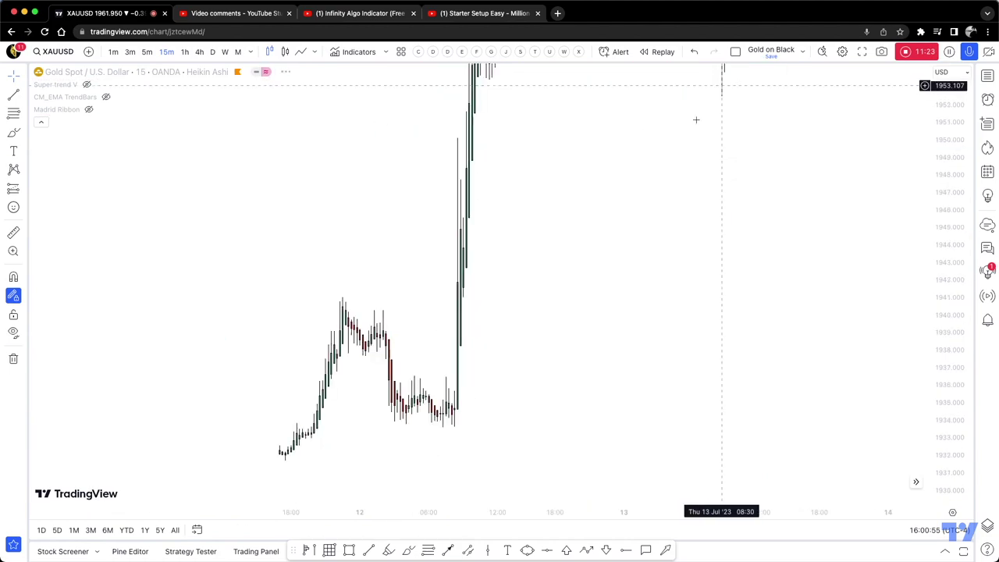
{"action": "scroll", "coordinate": [697, 119], "scroll_direction": "left", "scroll_amount": 10}
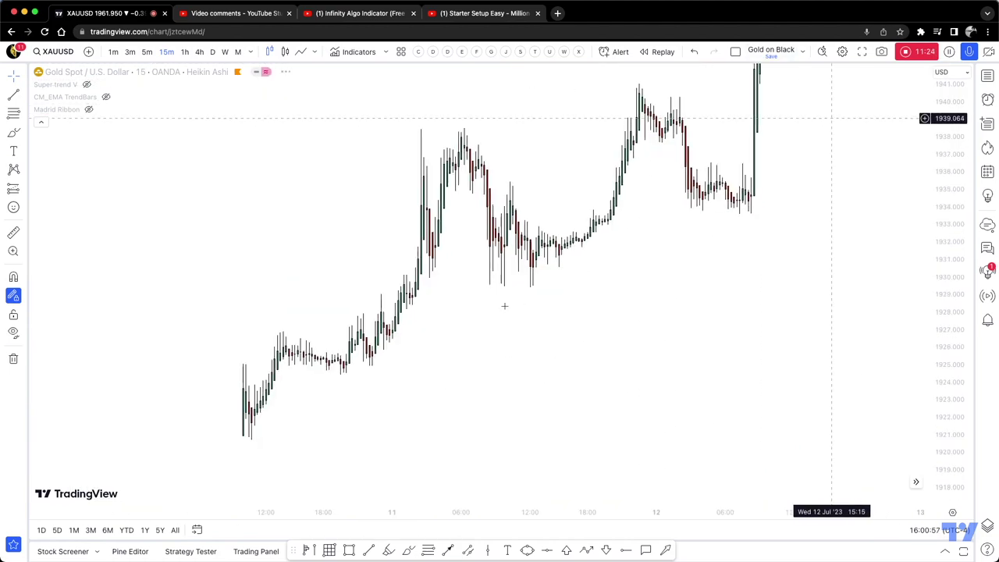
{"action": "scroll", "coordinate": [504, 306], "scroll_direction": "left", "scroll_amount": 5}
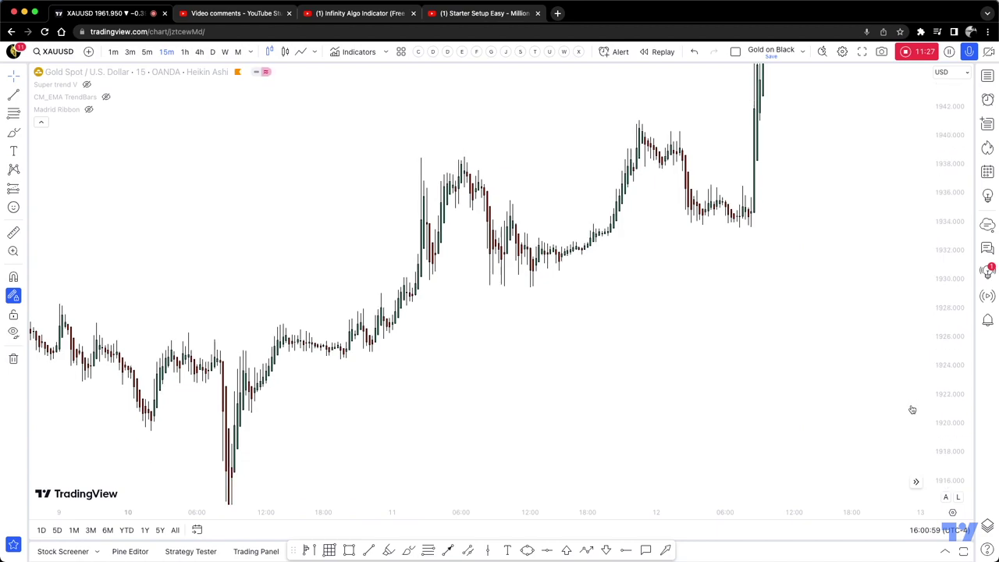
{"action": "scroll", "coordinate": [852, 347], "scroll_direction": "down", "scroll_amount": 2}
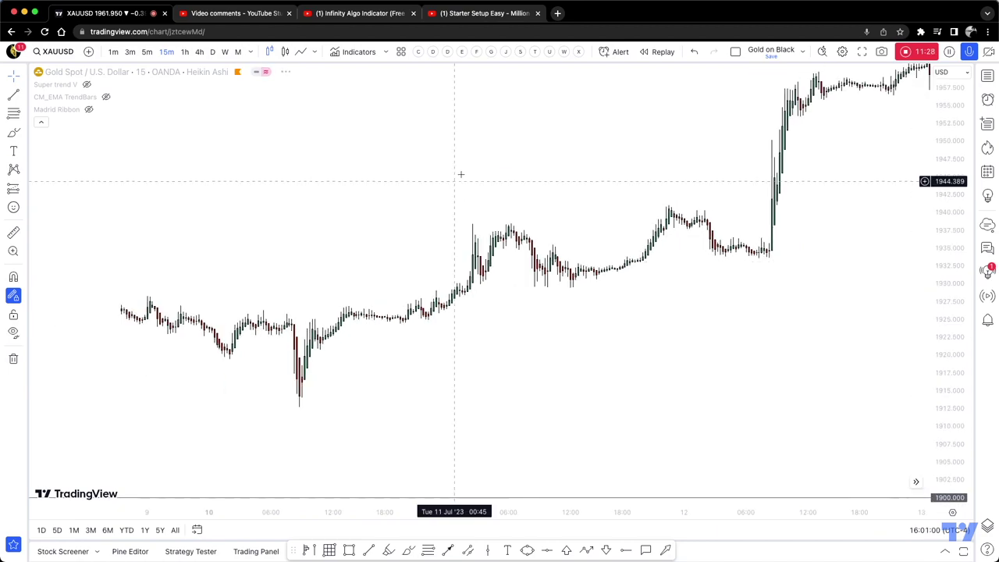
{"action": "scroll", "coordinate": [461, 175], "scroll_direction": "up", "scroll_amount": 1}
{"action": "scroll", "coordinate": [463, 175], "scroll_direction": "down", "scroll_amount": 1}
Switch the chart to the 1-hour timeframe and frame the downtrend between 14 June and 12 July.
{"action": "left_click", "coordinate": [185, 51]}
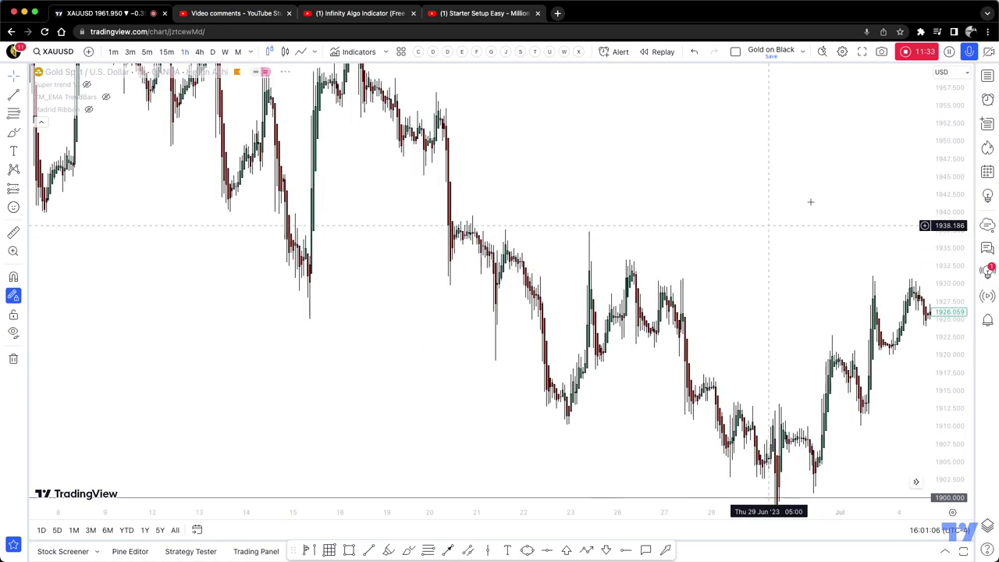
{"action": "left_click_drag", "start_coordinate": [941, 151], "coordinate": [944, 196]}
{"action": "left_click_drag", "start_coordinate": [785, 210], "coordinate": [500, 238]}
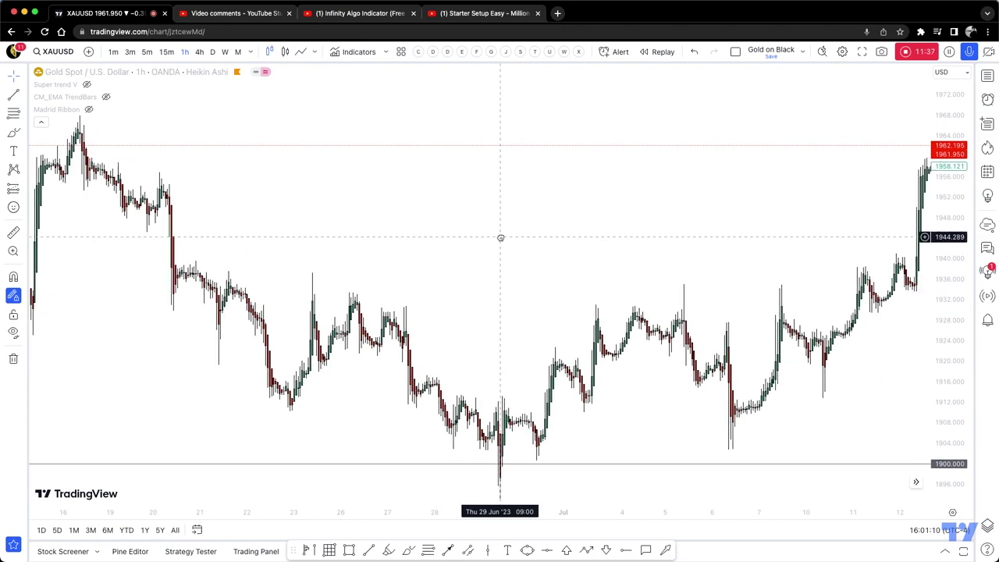
{"action": "scroll", "coordinate": [509, 230], "scroll_direction": "left", "scroll_amount": 3}
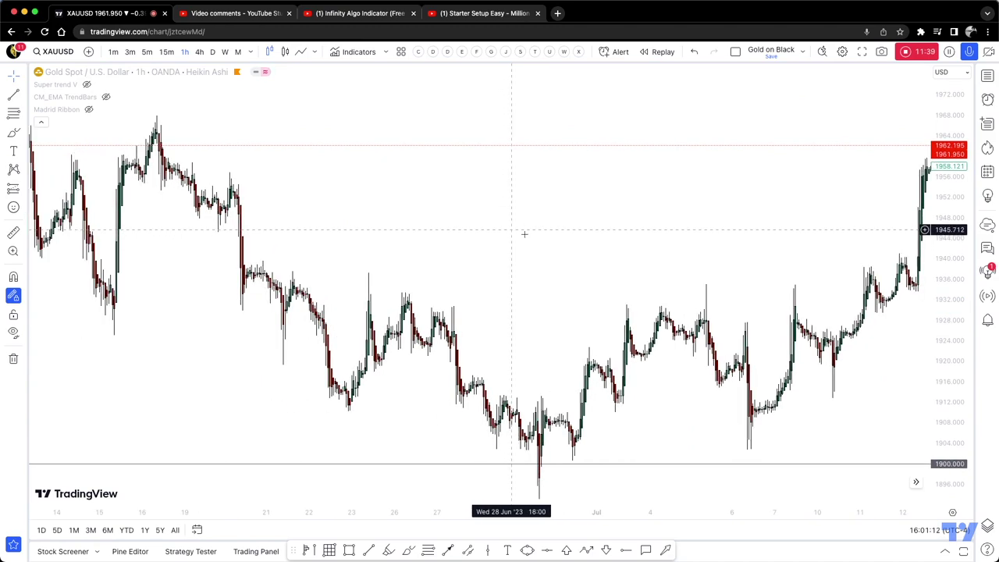
{"action": "left_click_drag", "start_coordinate": [531, 237], "coordinate": [531, 239]}
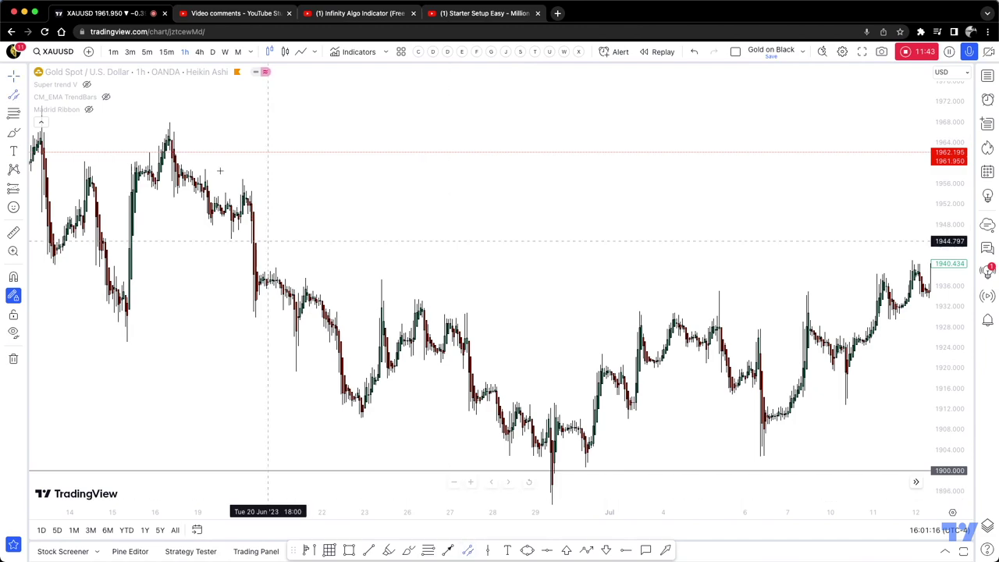
Draw a narrow descending parallel channel from 16 June at about 1965.5 to 3 July at about 1905.
{"action": "left_click", "coordinate": [170, 135]}
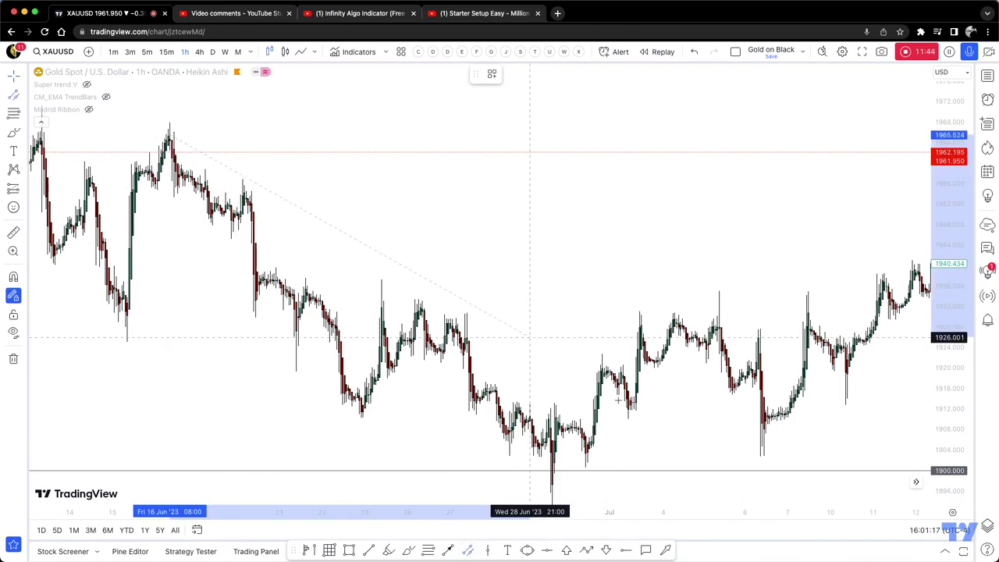
{"action": "left_click", "coordinate": [631, 444]}
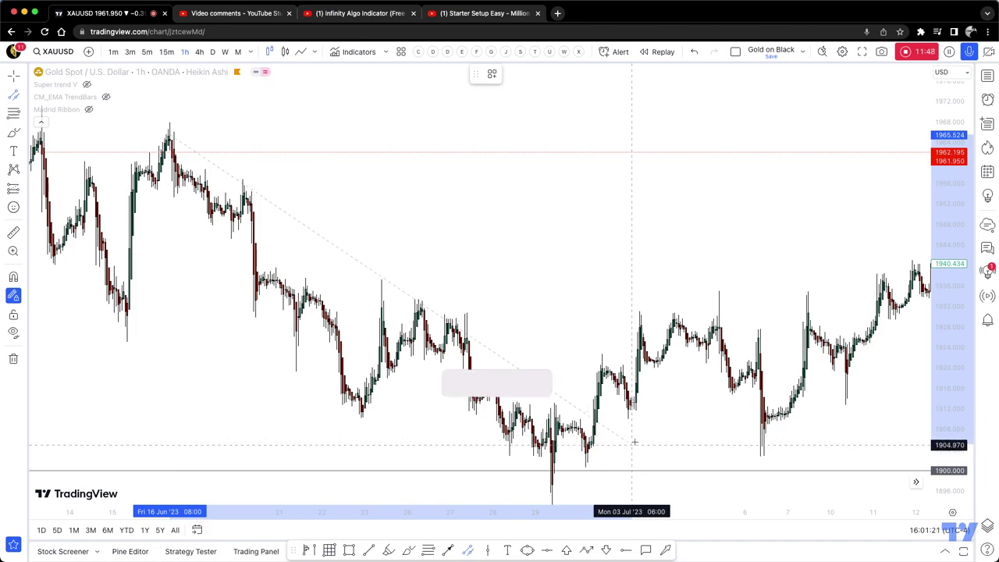
{"action": "left_click", "coordinate": [574, 237]}
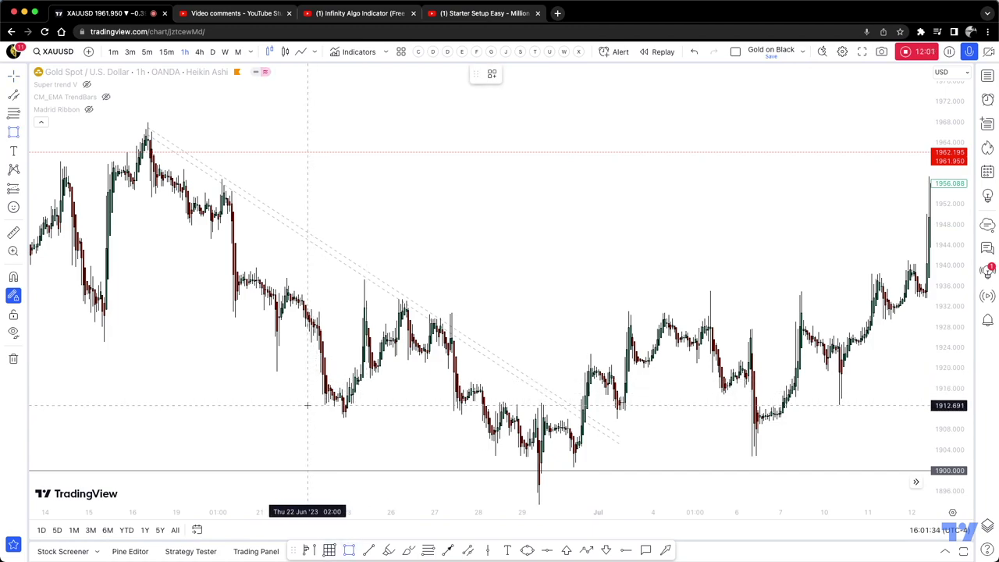
Draw a thin rectangle zone from 22 June to 4 July between about 1912.7 and 1911.2.
{"action": "left_click_drag", "start_coordinate": [308, 406], "coordinate": [680, 409]}
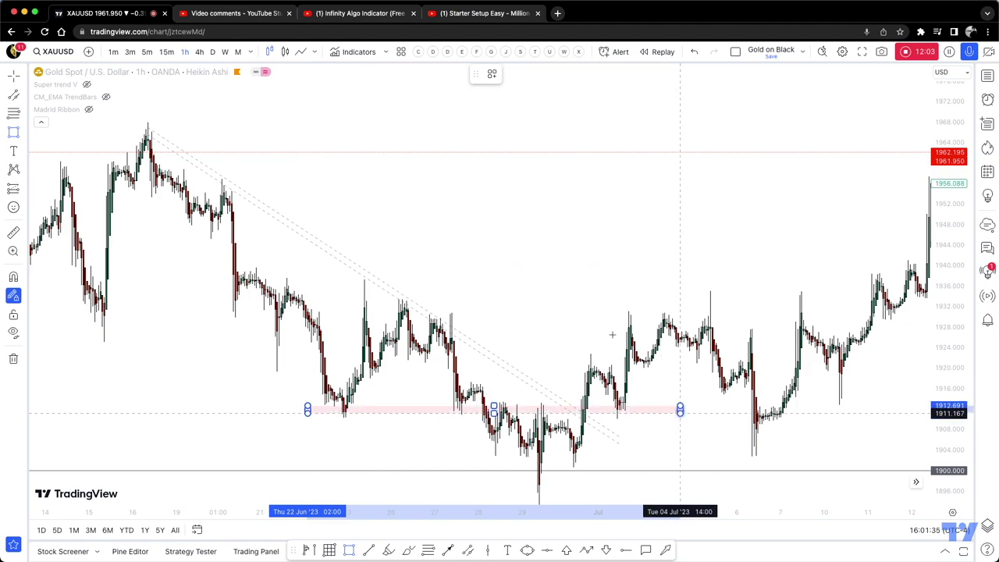
{"action": "left_click", "coordinate": [580, 288]}
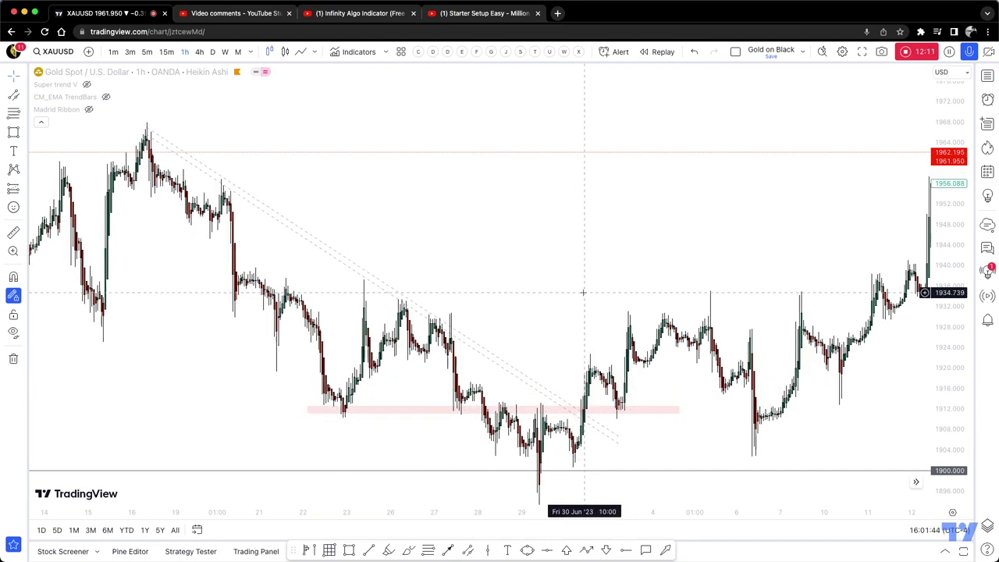
Show the Super trend V signals over the channel and zone, and hide them again.
{"action": "scroll", "coordinate": [583, 292], "scroll_direction": "up", "scroll_amount": 2}
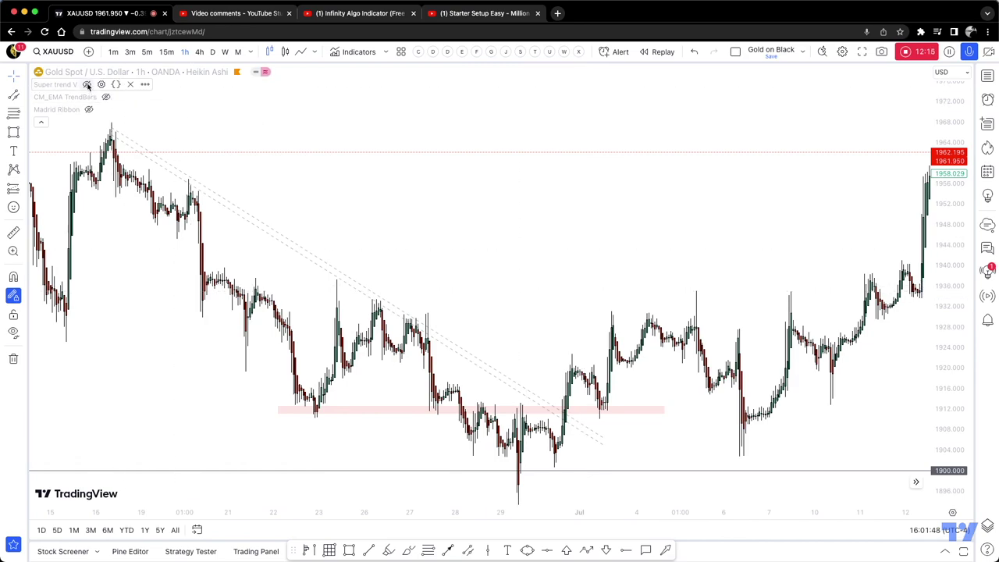
{"action": "left_click", "coordinate": [107, 96]}
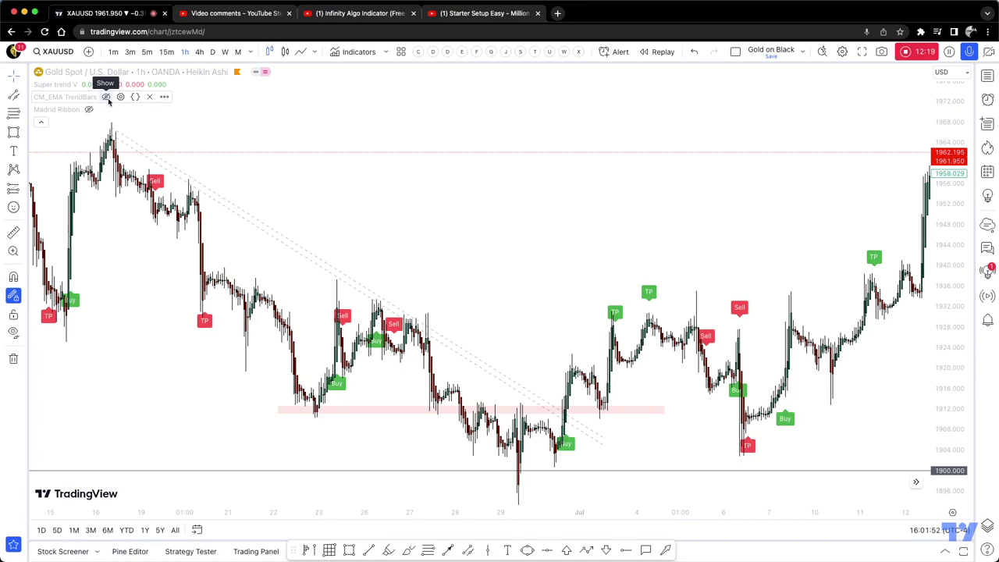
{"action": "scroll", "coordinate": [386, 216], "scroll_direction": "up", "scroll_amount": 3}
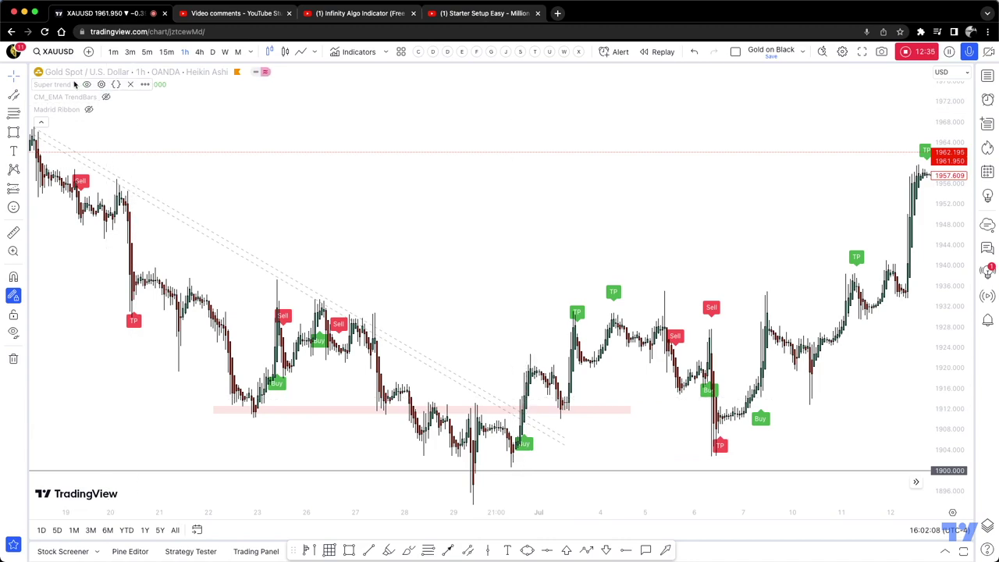
{"action": "left_click", "coordinate": [88, 84]}
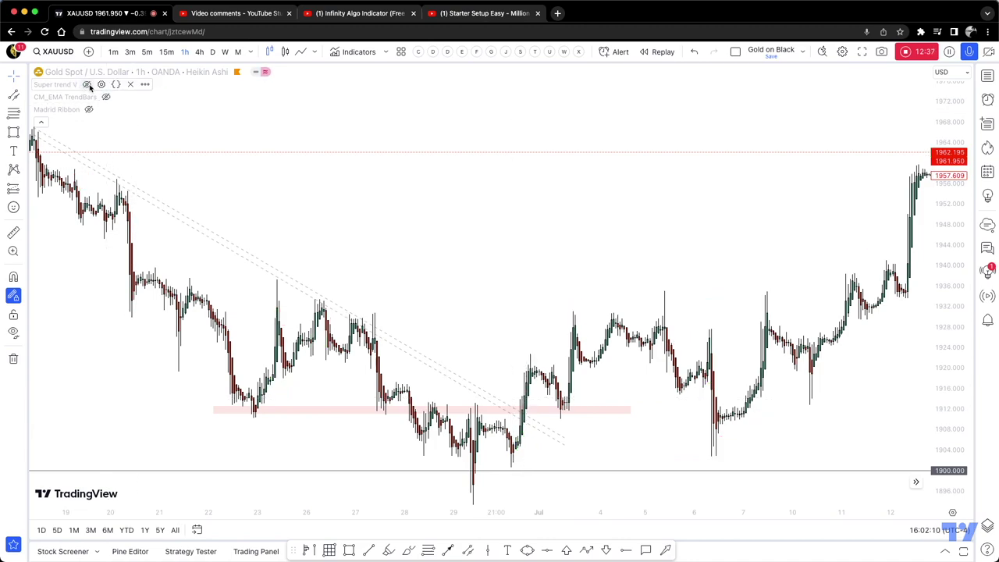
Show the Super trend V and CM_EMA TrendBars indicators on the 1-hour chart.
{"action": "left_click_drag", "start_coordinate": [495, 325], "coordinate": [569, 313]}
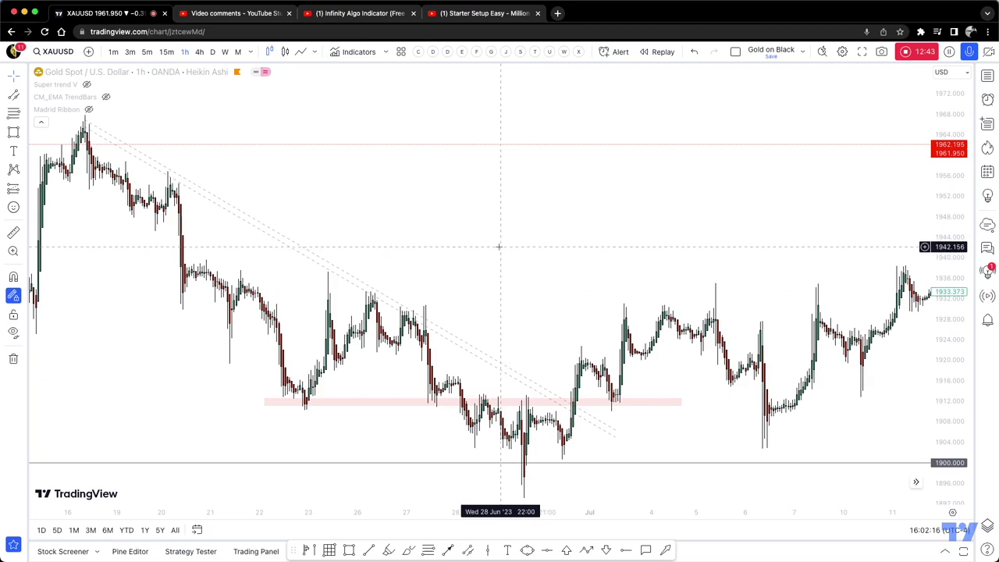
{"action": "mouse_move", "coordinate": [96, 97]}
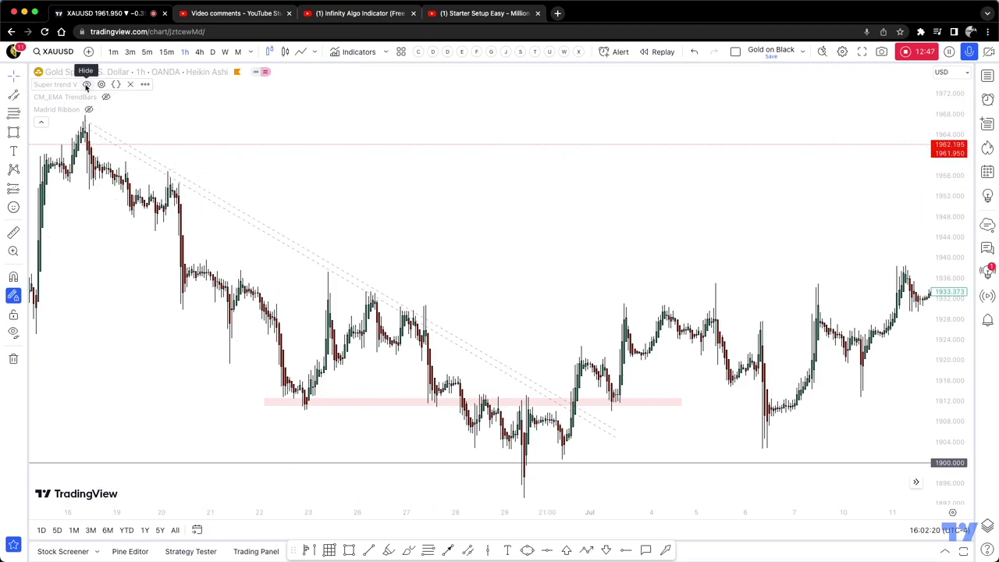
{"action": "left_click", "coordinate": [86, 85]}
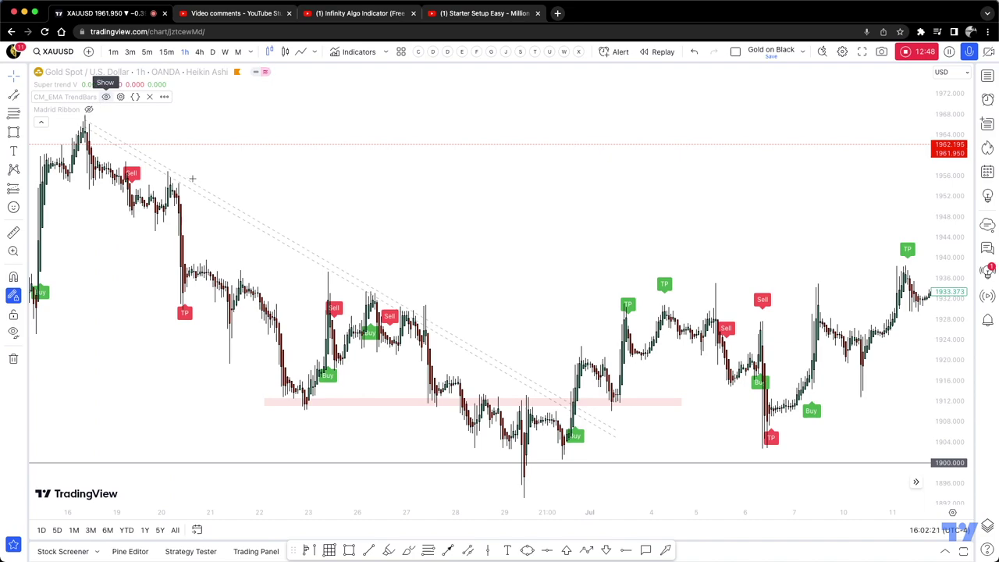
{"action": "left_click", "coordinate": [106, 96]}
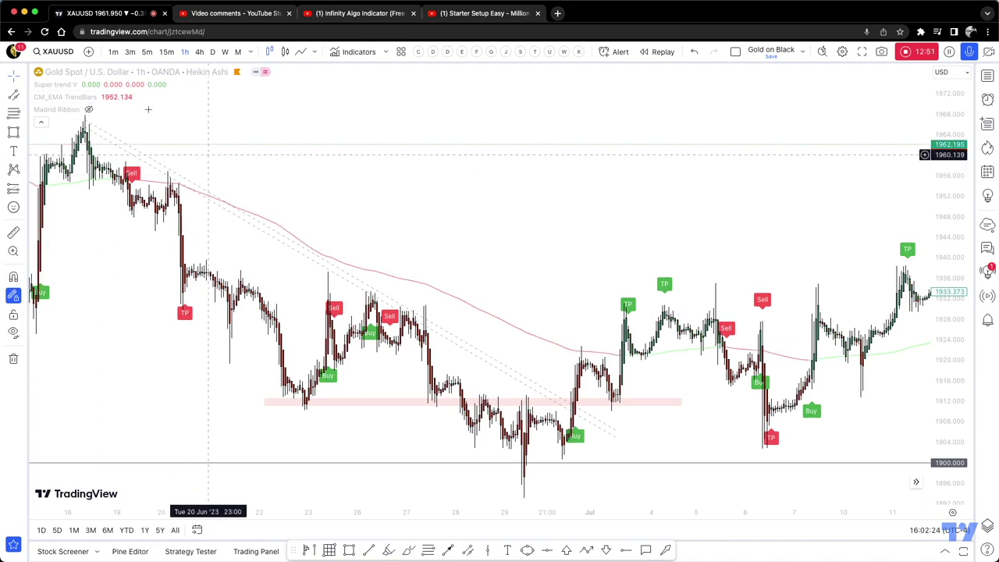
Set the EMA UpTrend length of CM_EMA TrendBars to 90.
{"action": "mouse_move", "coordinate": [73, 98]}
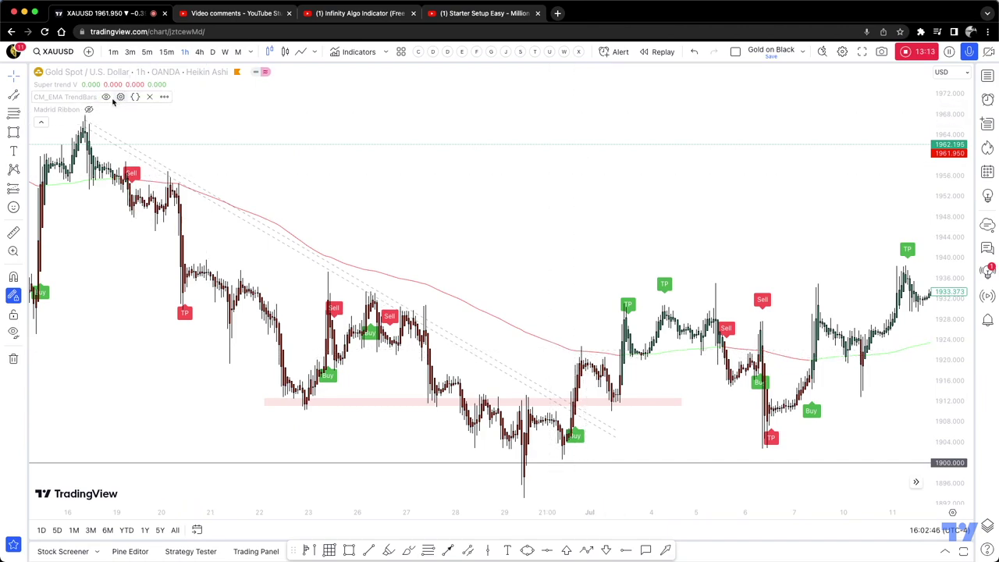
{"action": "left_click", "coordinate": [120, 96]}
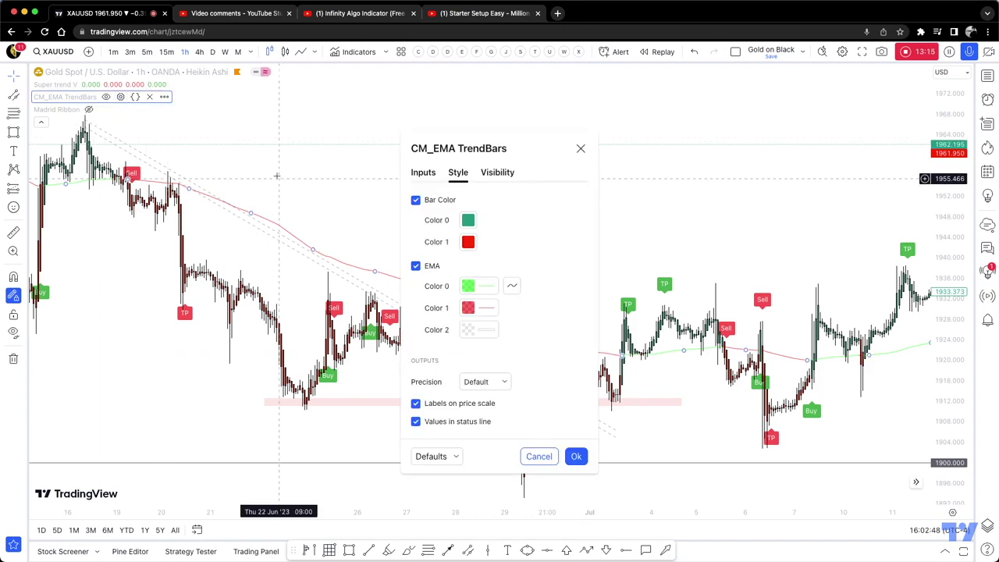
{"action": "left_click", "coordinate": [429, 173]}
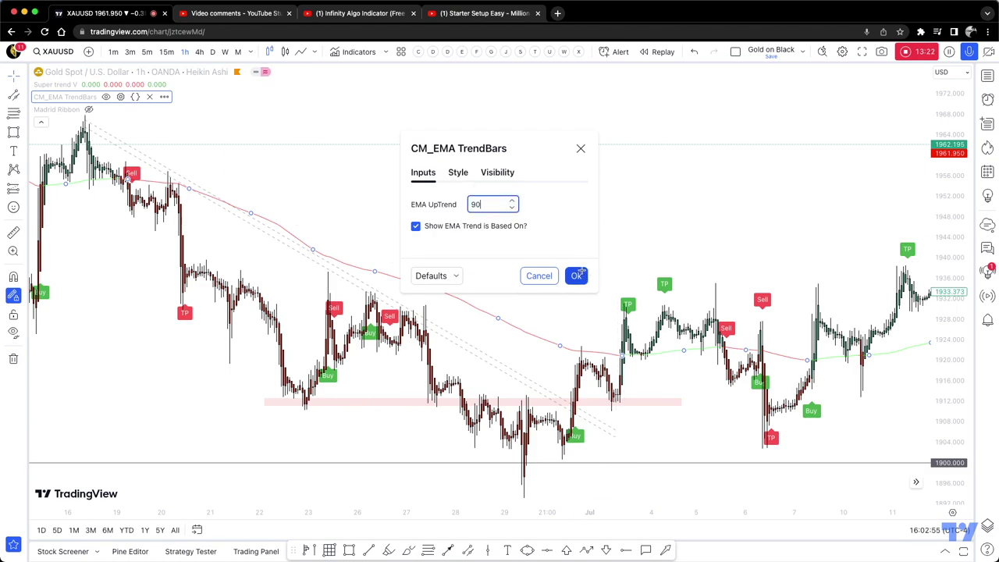
{"action": "left_click", "coordinate": [578, 275]}
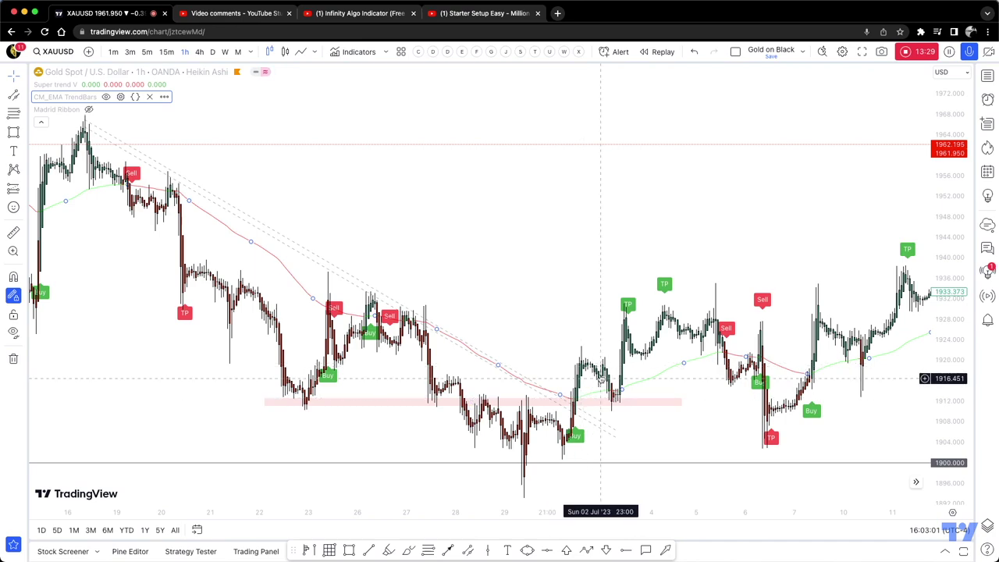
Show the Madrid Ribbon and examine the 30 June Buy signal where price breaks the channel.
{"action": "scroll", "coordinate": [599, 375], "scroll_direction": "up", "scroll_amount": 1}
{"action": "scroll", "coordinate": [451, 322], "scroll_direction": "up", "scroll_amount": 1}
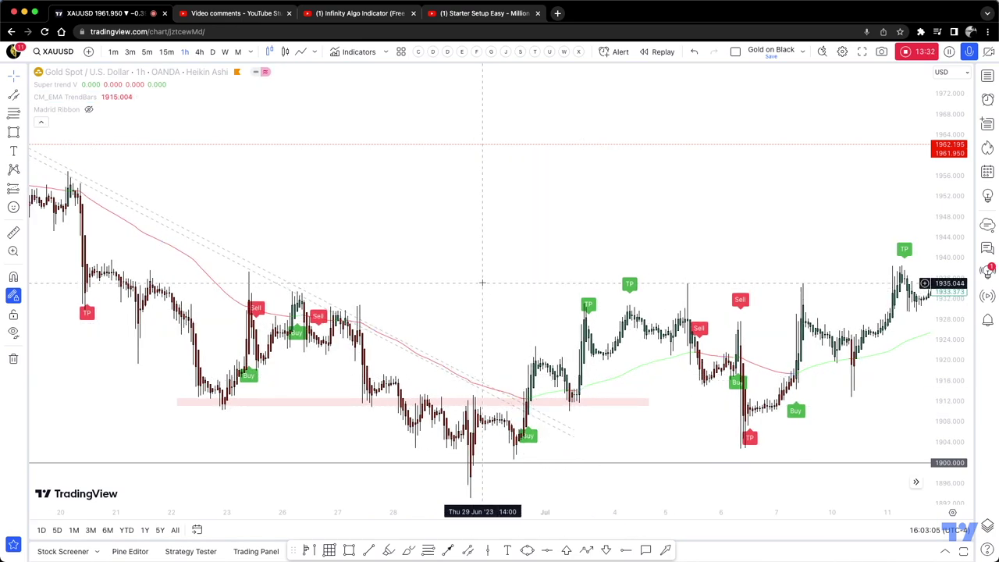
{"action": "left_click", "coordinate": [526, 401]}
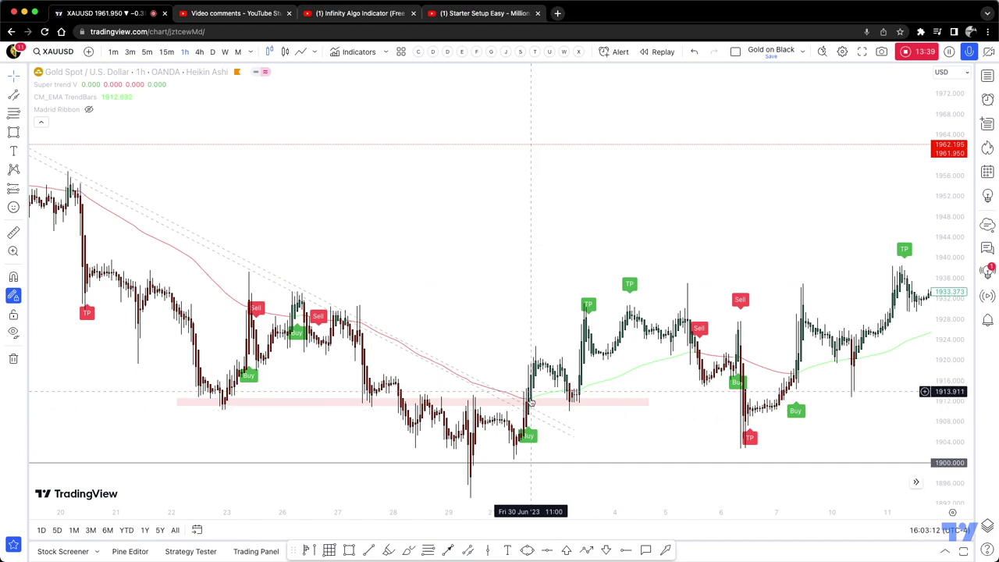
{"action": "left_click", "coordinate": [544, 396]}
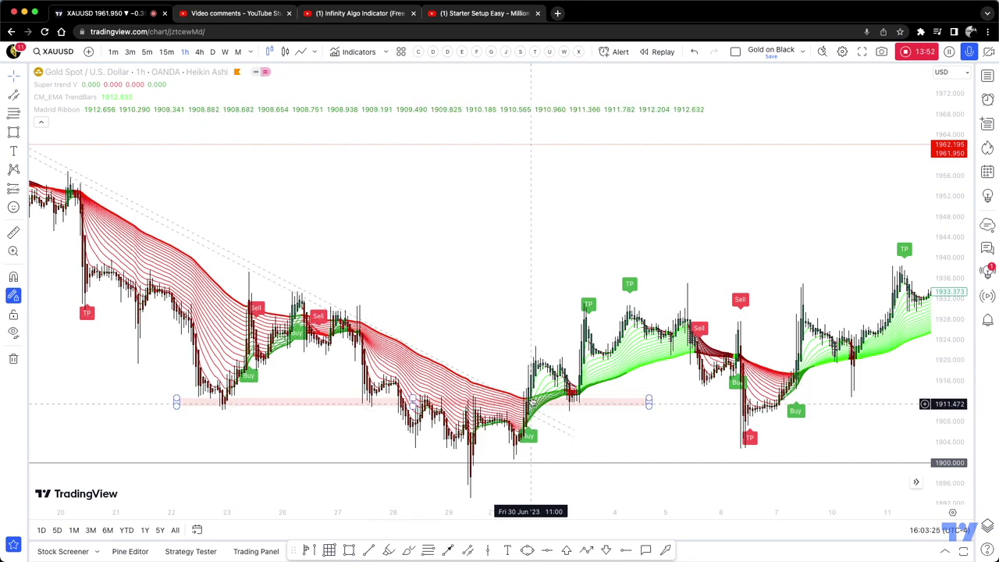
{"action": "scroll", "coordinate": [530, 391], "scroll_direction": "up", "scroll_amount": 3}
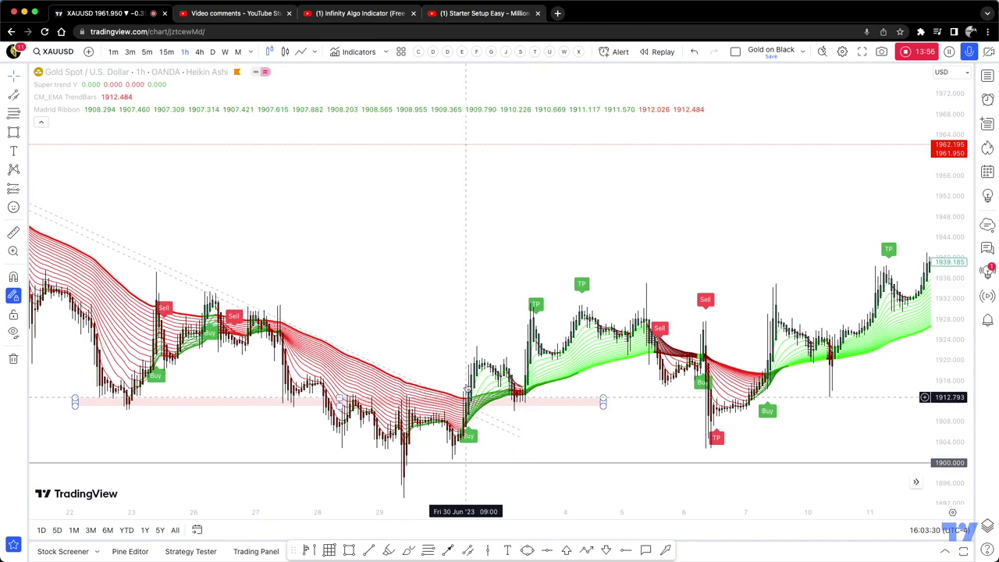
Place a Long Position on the 30 June breakout candle with its entry at about 1914.62, and check the Starter Setup Easy video.
{"action": "left_click", "coordinate": [23, 188]}
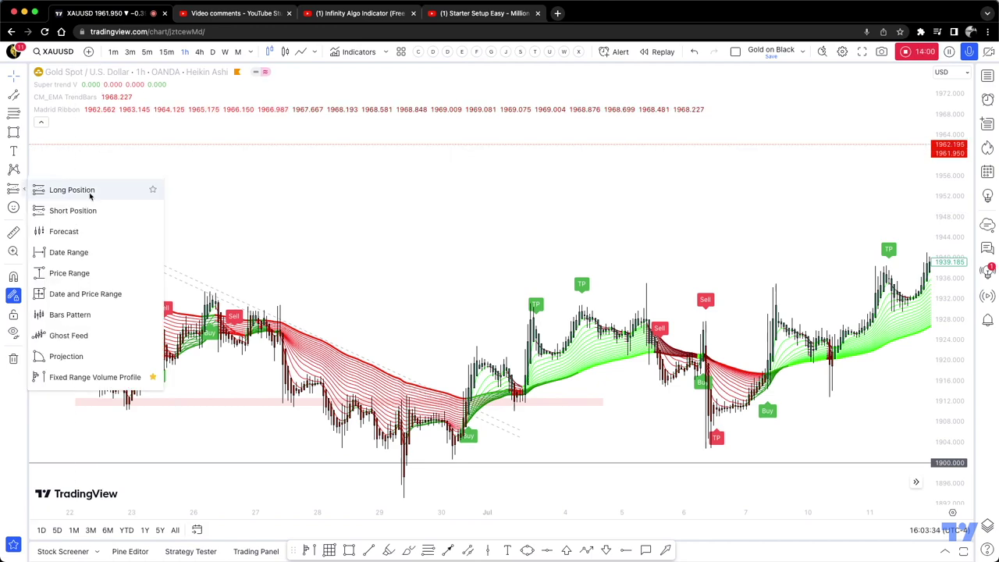
{"action": "left_click", "coordinate": [431, 337]}
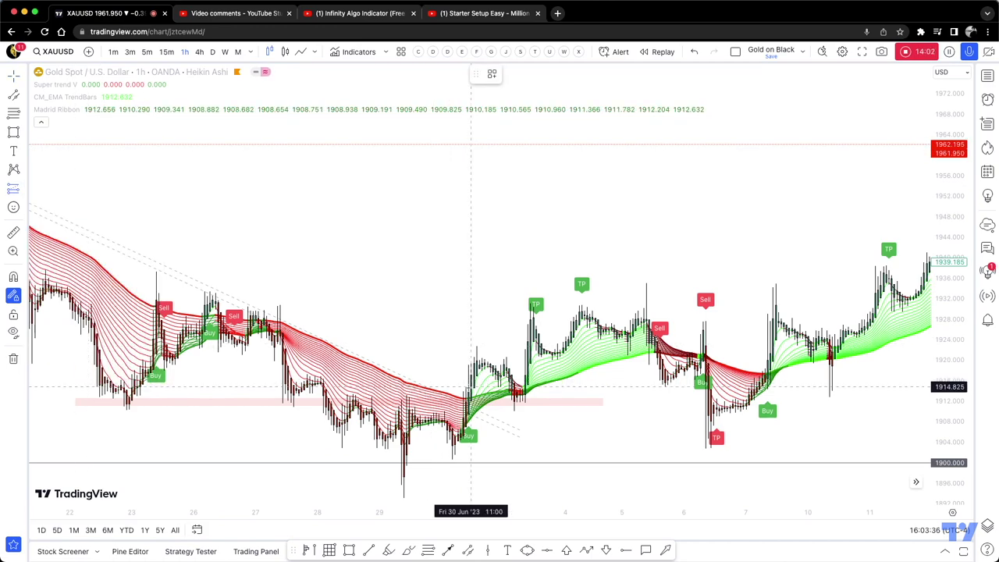
{"action": "left_click", "coordinate": [469, 388]}
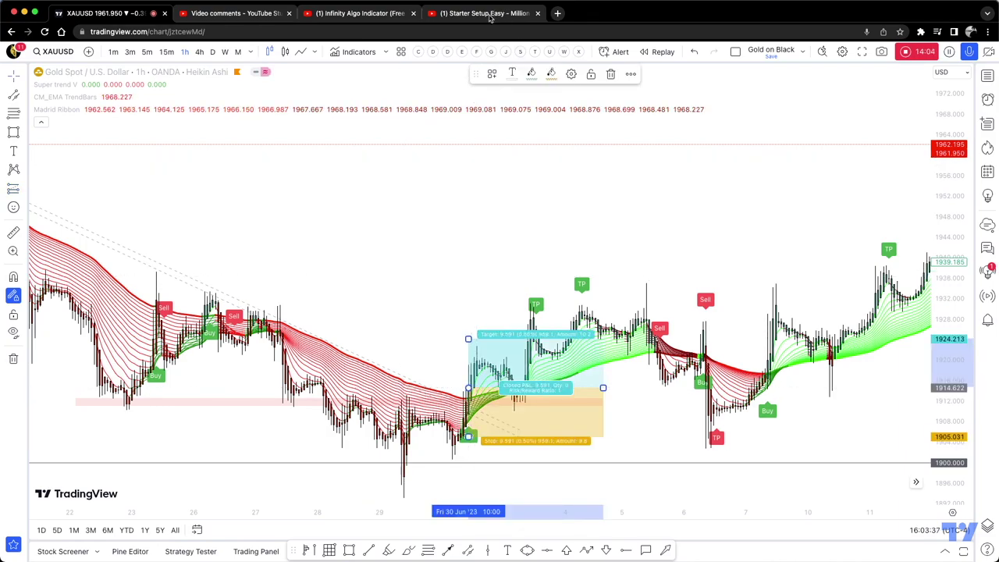
{"action": "key", "text": "super+4"}
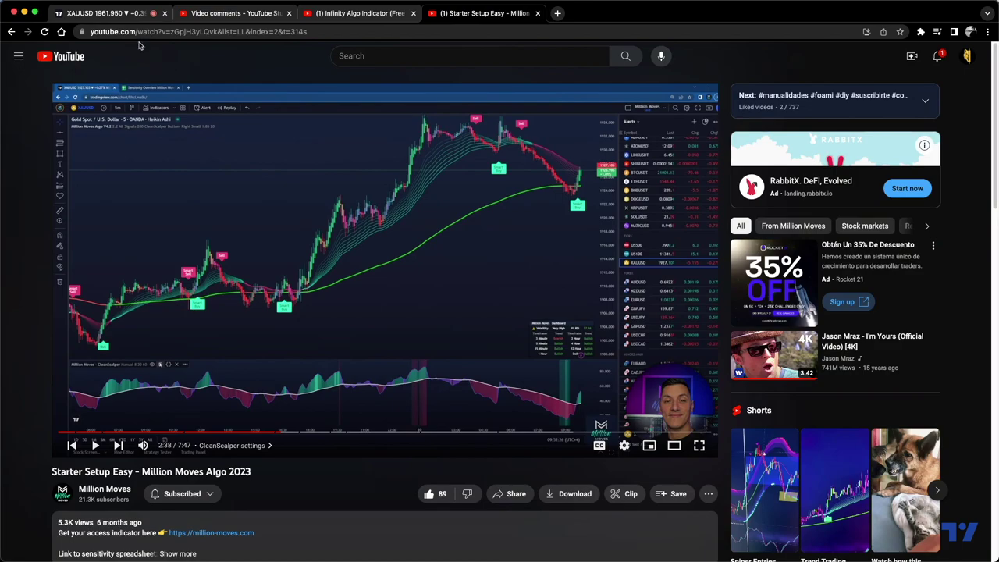
{"action": "left_click", "coordinate": [121, 15]}
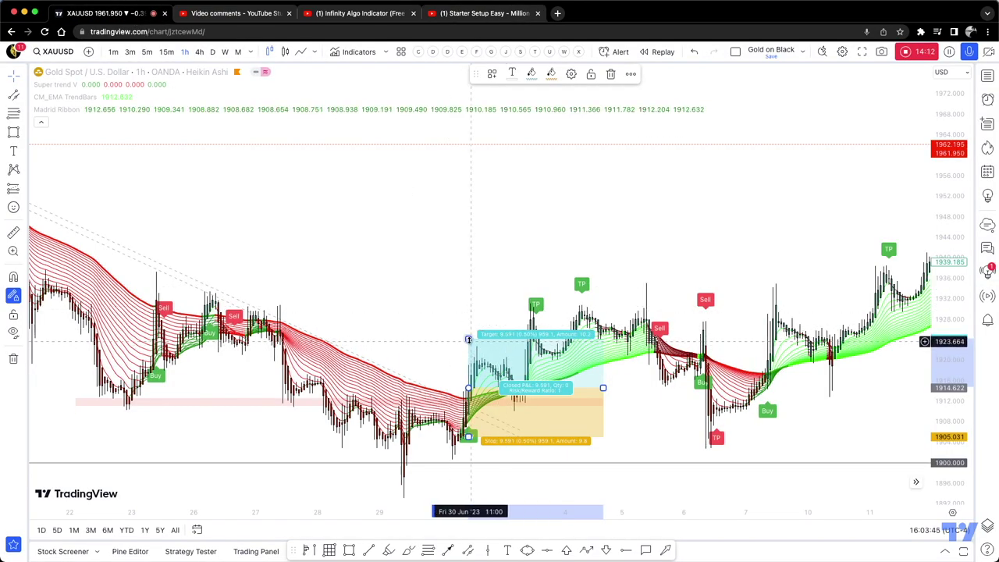
Adjust the long position's target to about 1929.15, raise its stop to about 1906.6 and on to the entry price, and extend it to 6 July.
{"action": "left_click_drag", "start_coordinate": [468, 340], "coordinate": [468, 329]}
{"action": "left_click_drag", "start_coordinate": [469, 436], "coordinate": [468, 428]}
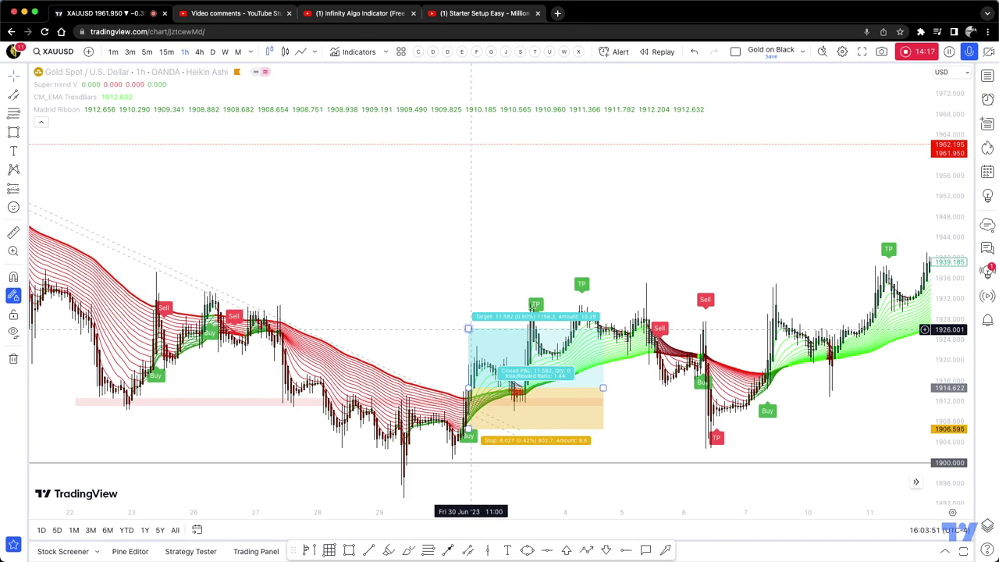
{"action": "left_click", "coordinate": [542, 314]}
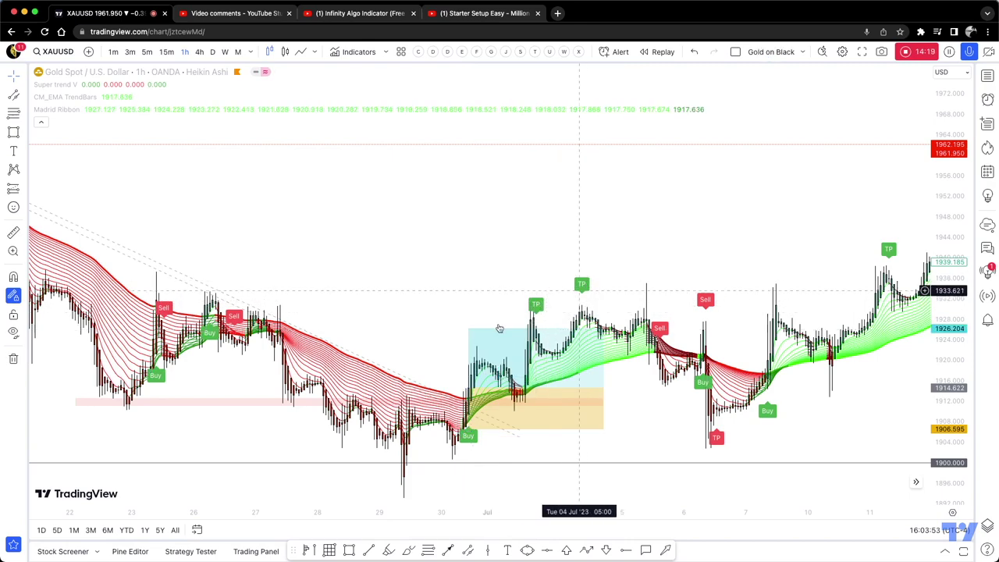
{"action": "left_click", "coordinate": [468, 328]}
{"action": "left_click_drag", "start_coordinate": [468, 328], "coordinate": [469, 316]}
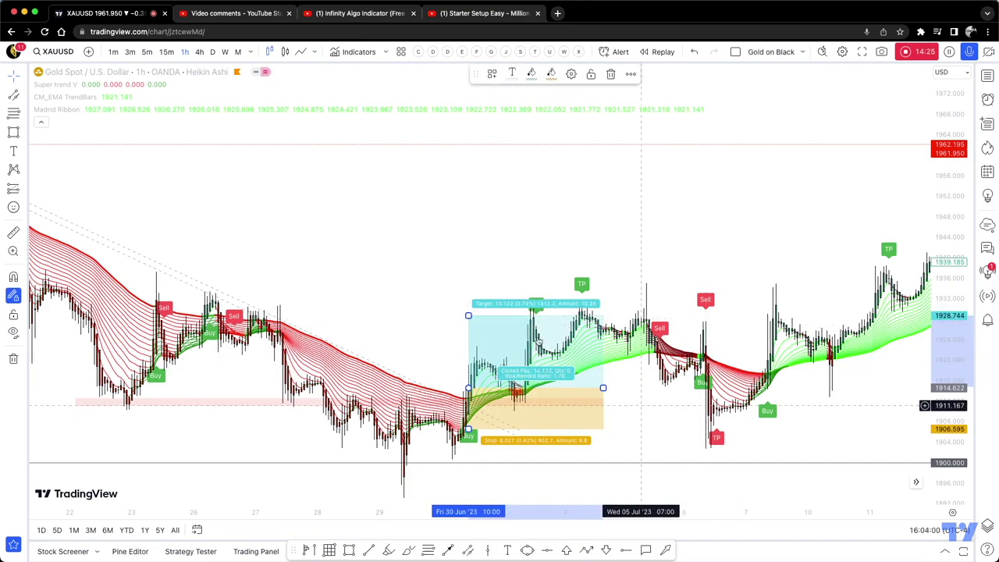
{"action": "left_click_drag", "start_coordinate": [468, 316], "coordinate": [468, 313]}
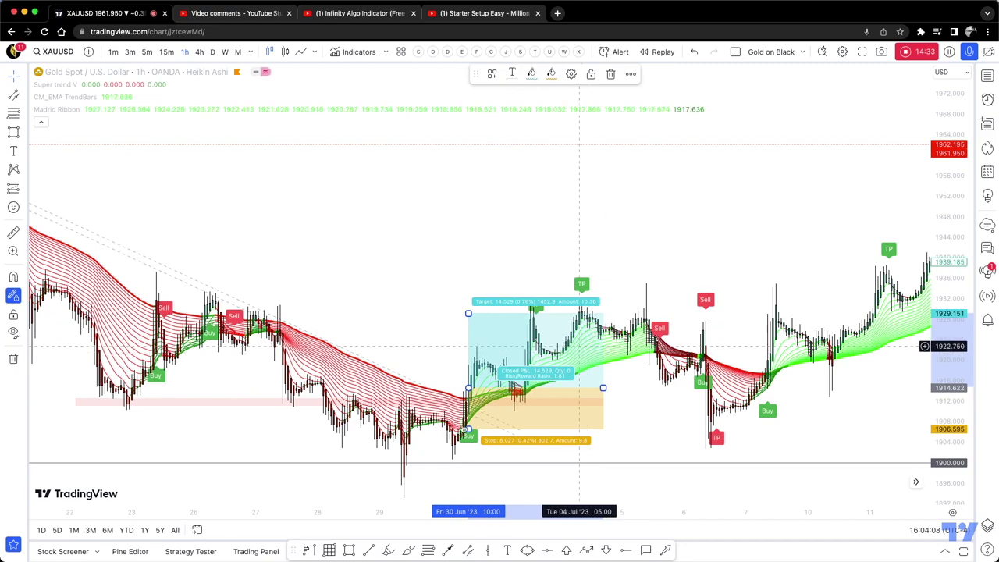
{"action": "left_click_drag", "start_coordinate": [468, 426], "coordinate": [708, 385]}
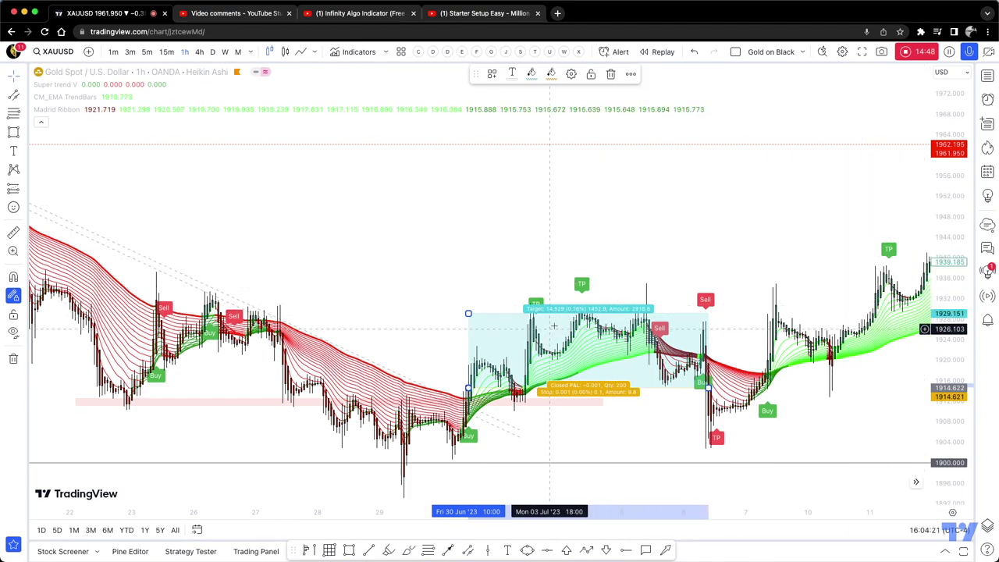
Delete the long position and hide the CM_EMA TrendBars, Madrid Ribbon and Super trend V indicators.
{"action": "key", "text": "Delete"}
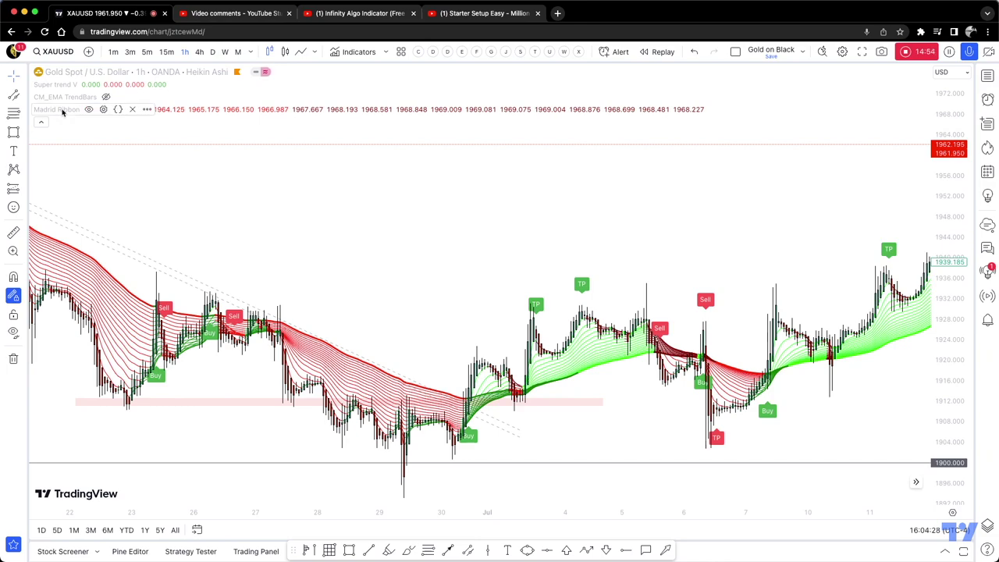
{"action": "left_click", "coordinate": [88, 109]}
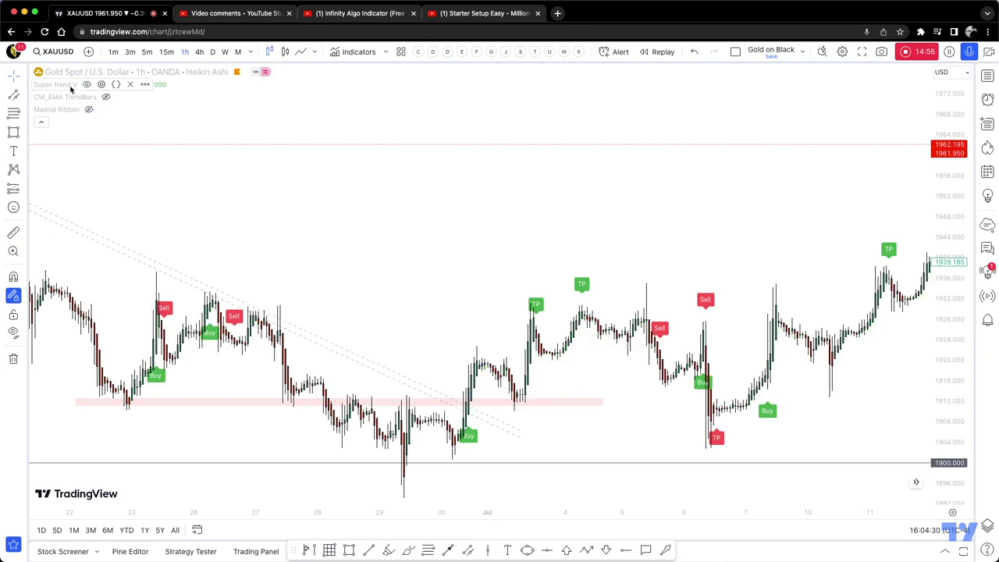
{"action": "left_click", "coordinate": [88, 84]}
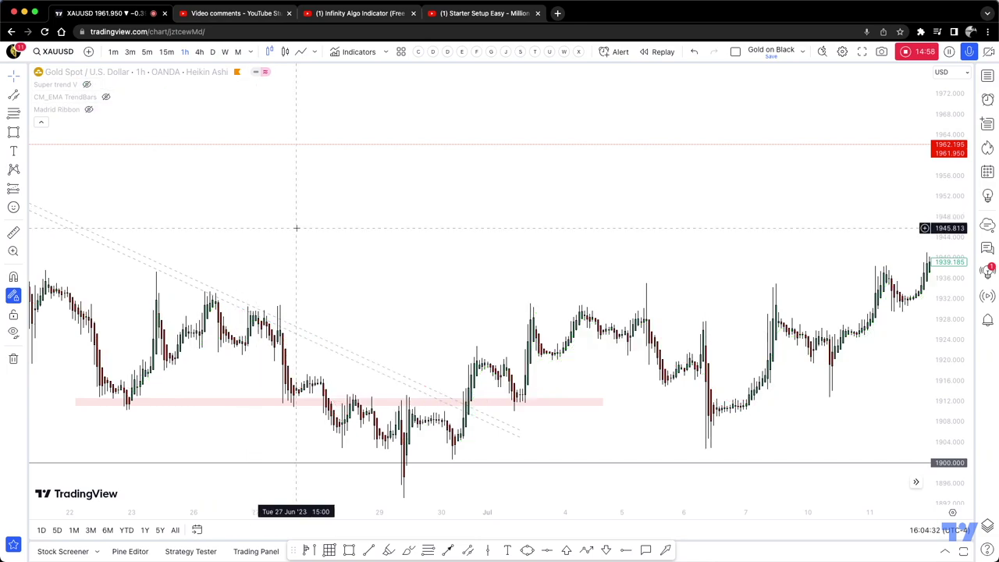
Switch the gold chart to the 5-minute timeframe and reset the chart view.
{"action": "left_click_drag", "start_coordinate": [342, 223], "coordinate": [593, 230]}
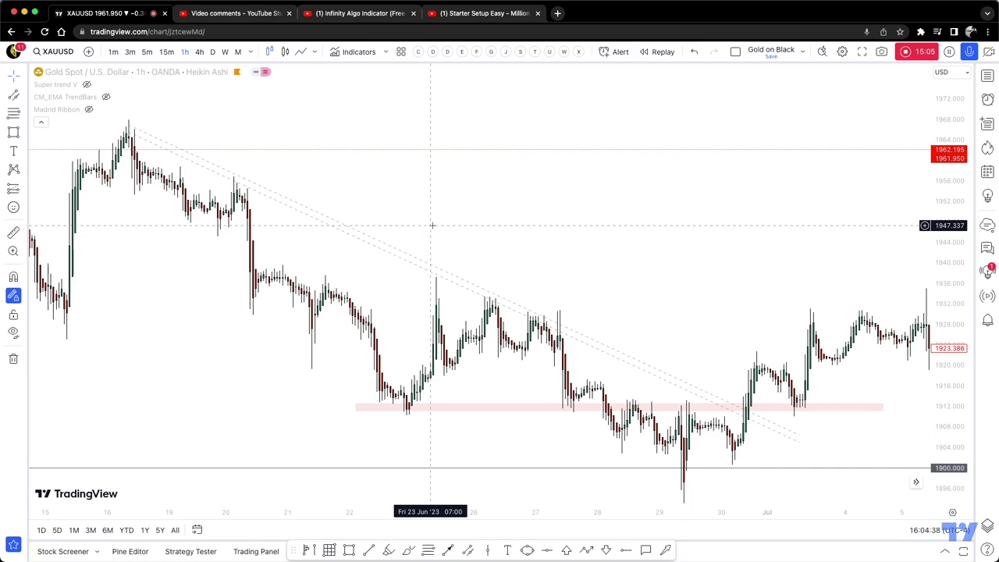
{"action": "left_click_drag", "start_coordinate": [431, 226], "coordinate": [613, 204]}
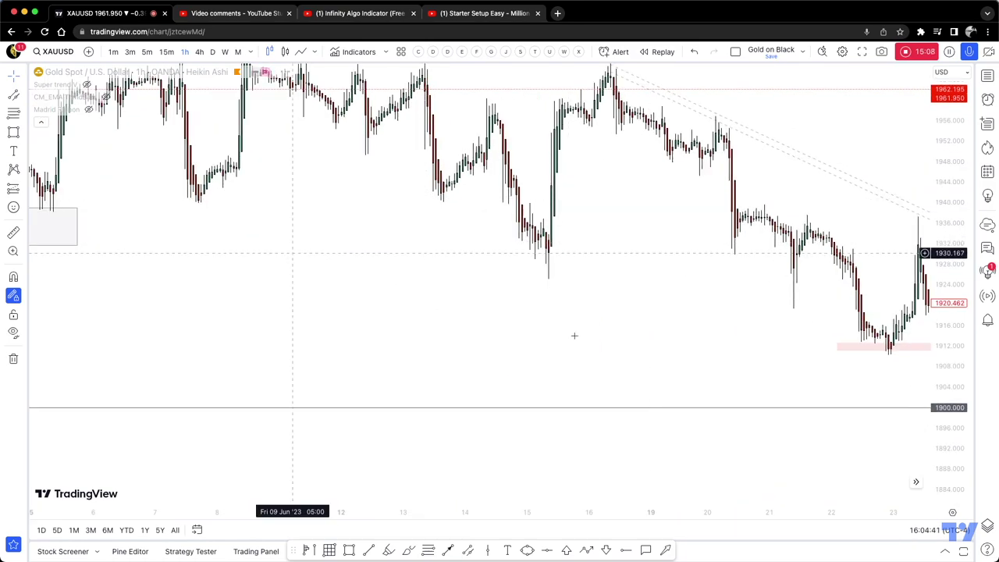
{"action": "scroll", "coordinate": [617, 343], "scroll_direction": "left", "scroll_amount": 4}
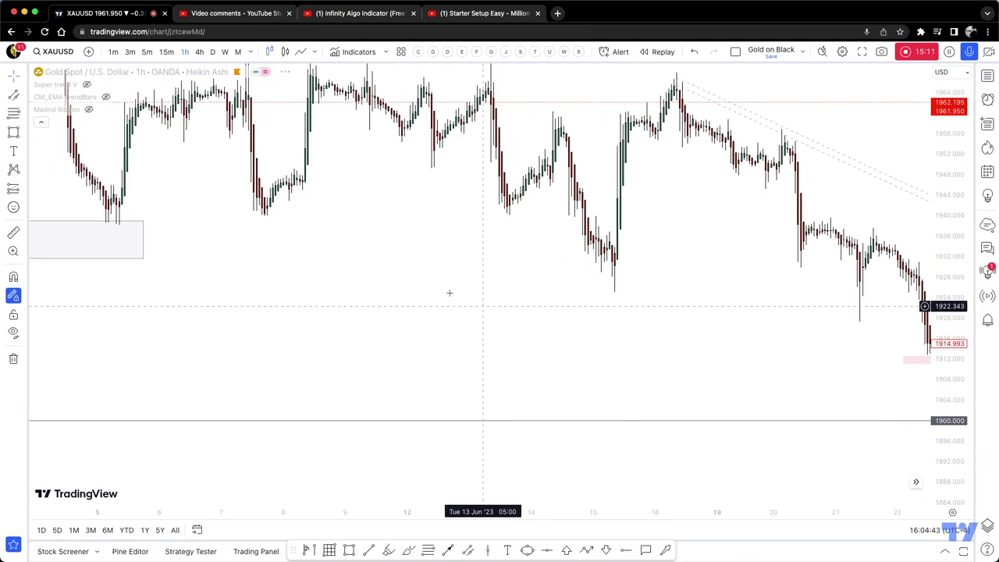
{"action": "left_click_drag", "start_coordinate": [355, 242], "coordinate": [835, 382]}
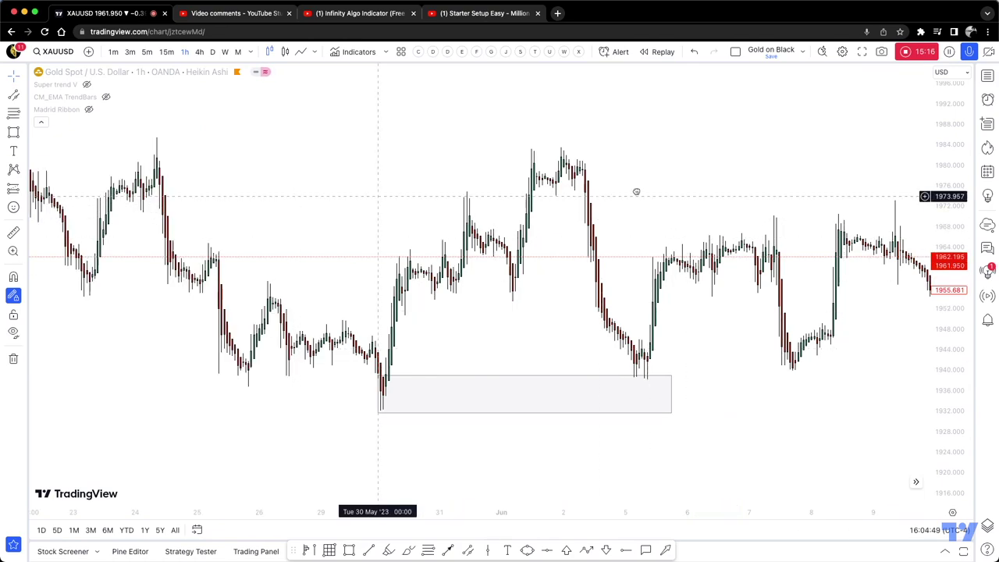
{"action": "scroll", "coordinate": [637, 191], "scroll_direction": "left", "scroll_amount": 5}
{"action": "left_click", "coordinate": [150, 52]}
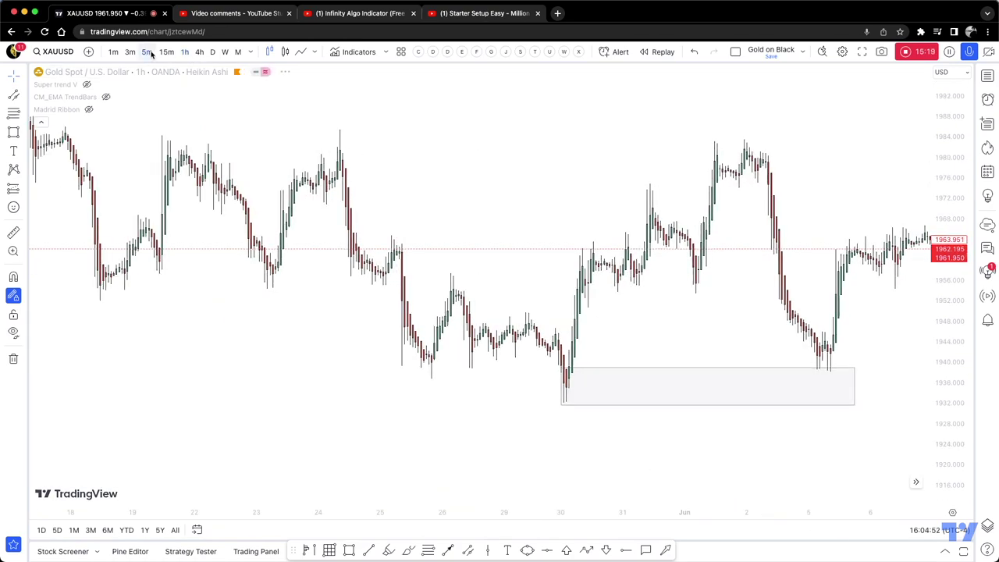
{"action": "right_click", "coordinate": [622, 175]}
{"action": "left_click", "coordinate": [694, 187]}
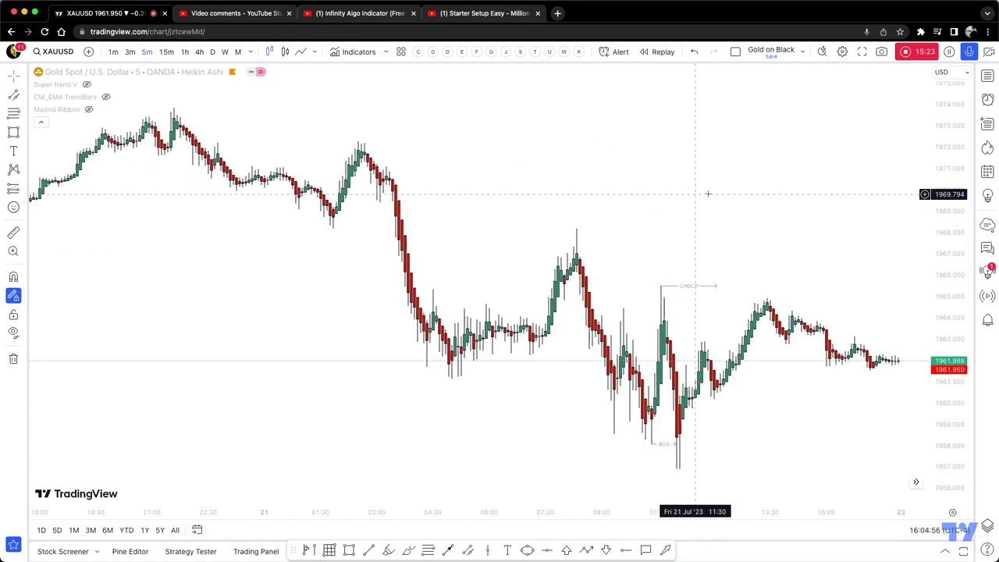
Examine the 5-minute gold price action back to 17 July for another trade setup.
{"action": "scroll", "coordinate": [618, 174], "scroll_direction": "up", "scroll_amount": 4}
{"action": "scroll", "coordinate": [472, 199], "scroll_direction": "down", "scroll_amount": 5}
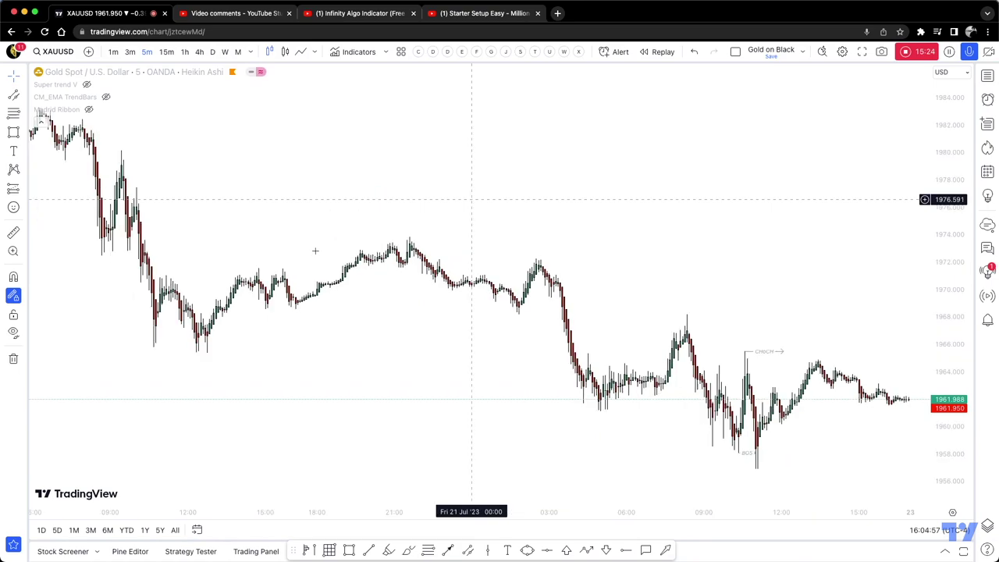
{"action": "scroll", "coordinate": [403, 207], "scroll_direction": "up", "scroll_amount": 5}
{"action": "scroll", "coordinate": [502, 206], "scroll_direction": "left", "scroll_amount": 3}
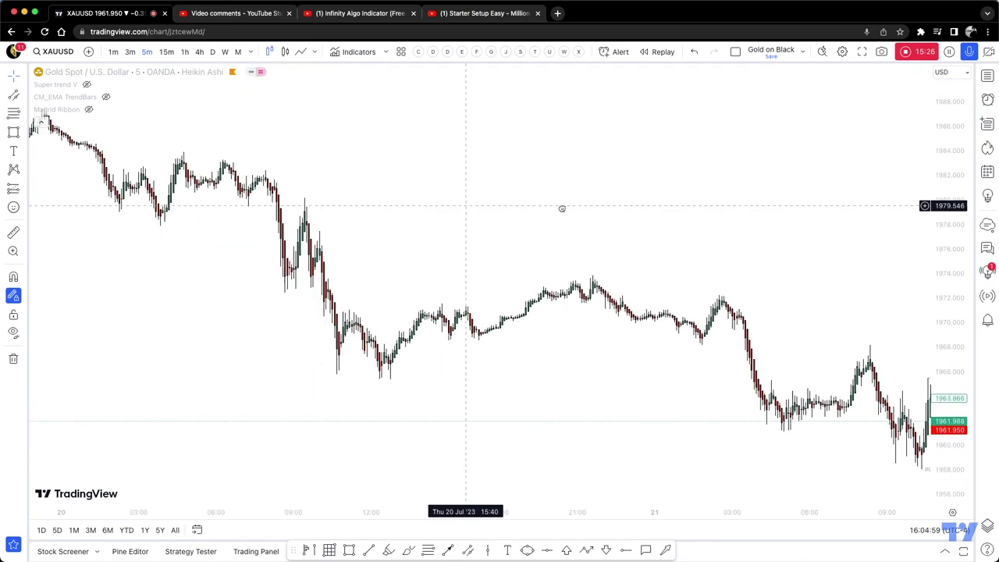
{"action": "scroll", "coordinate": [758, 218], "scroll_direction": "left", "scroll_amount": 5}
{"action": "scroll", "coordinate": [708, 210], "scroll_direction": "left", "scroll_amount": 4}
{"action": "scroll", "coordinate": [636, 213], "scroll_direction": "left", "scroll_amount": 5}
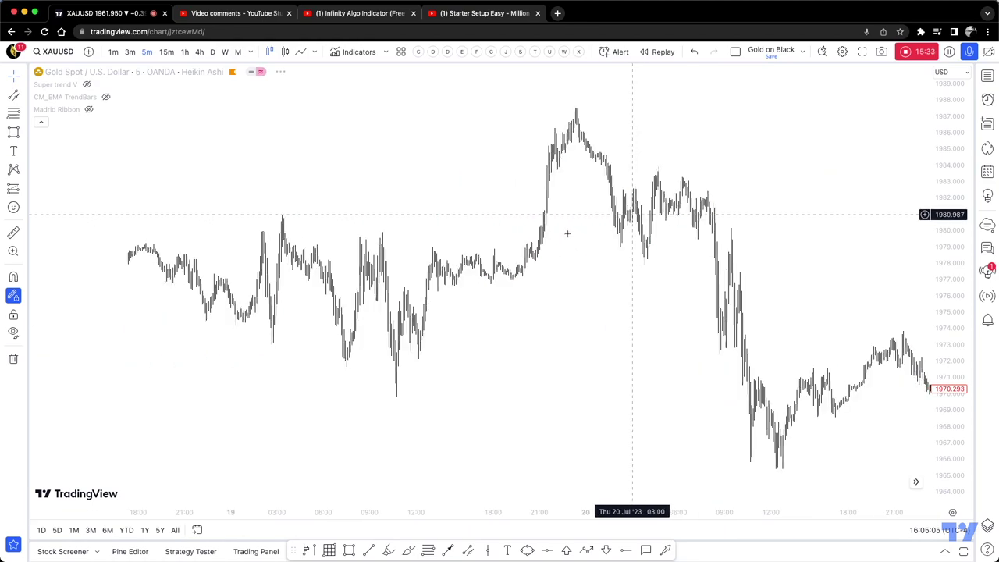
{"action": "scroll", "coordinate": [408, 211], "scroll_direction": "left", "scroll_amount": 2}
{"action": "scroll", "coordinate": [408, 211], "scroll_direction": "left", "scroll_amount": 5}
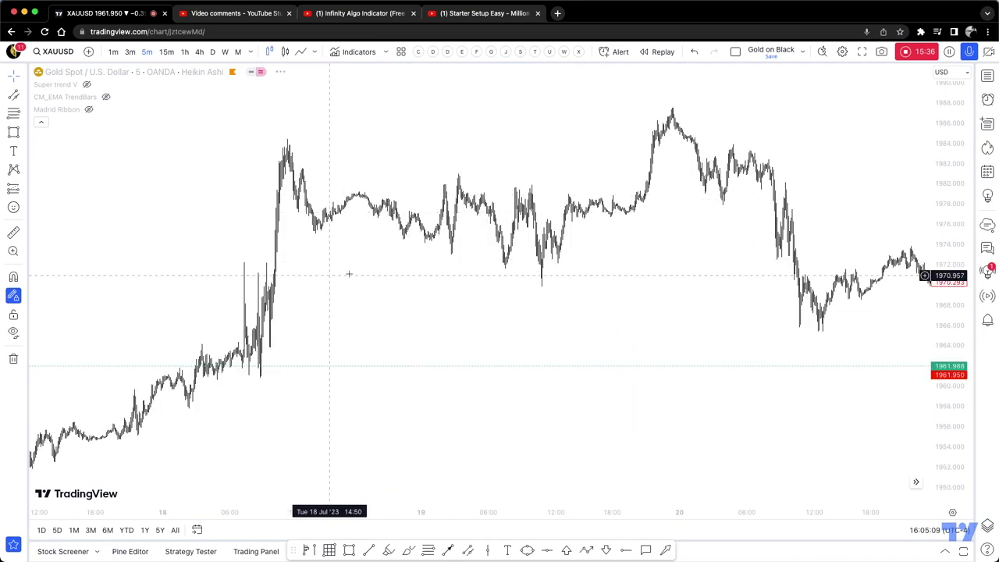
{"action": "scroll", "coordinate": [349, 274], "scroll_direction": "left", "scroll_amount": 15}
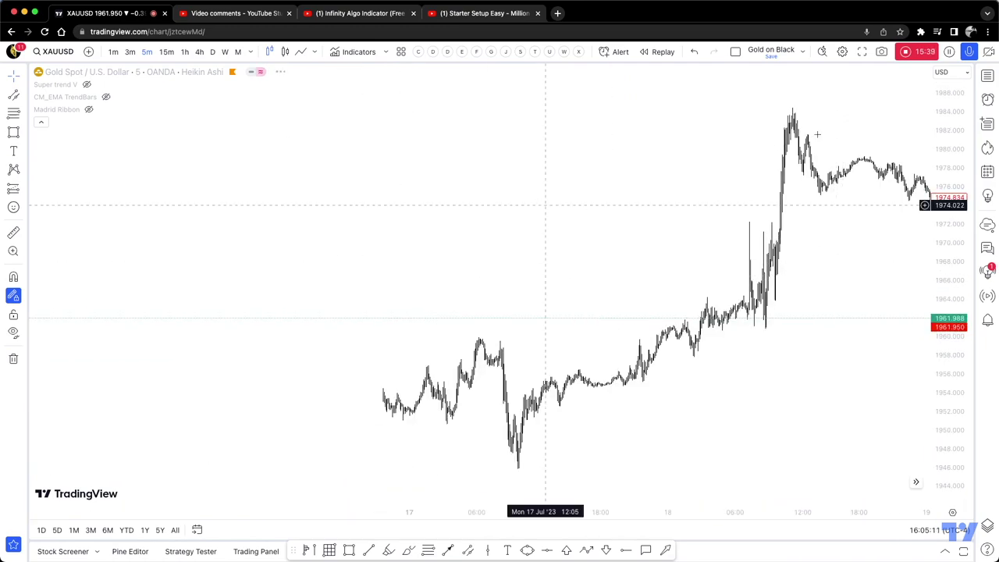
Open the NZDUSD chart from the pairs in the Nasdaq and Stocks watchlist.
{"action": "left_click", "coordinate": [988, 76]}
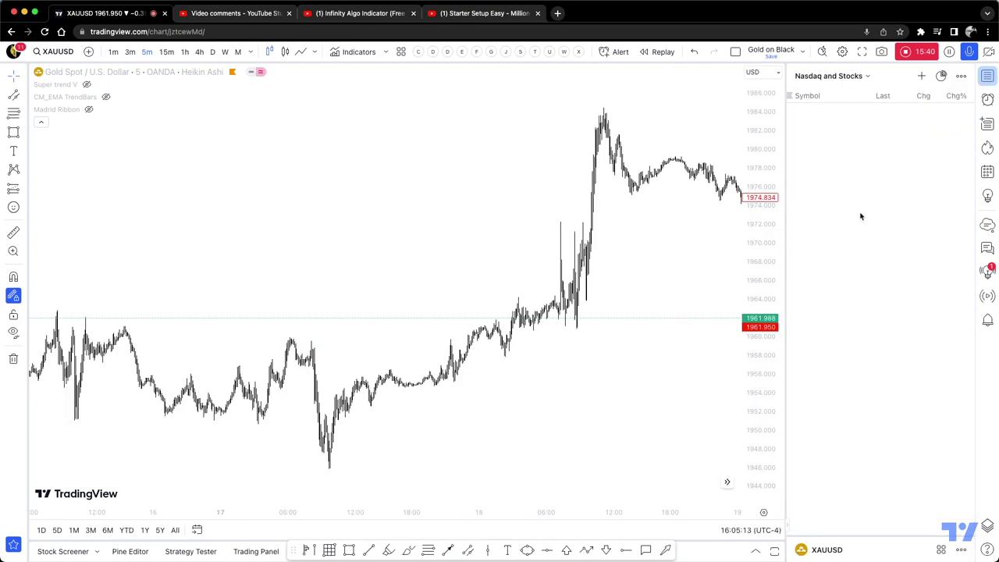
{"action": "scroll", "coordinate": [862, 216], "scroll_direction": "down", "scroll_amount": 3}
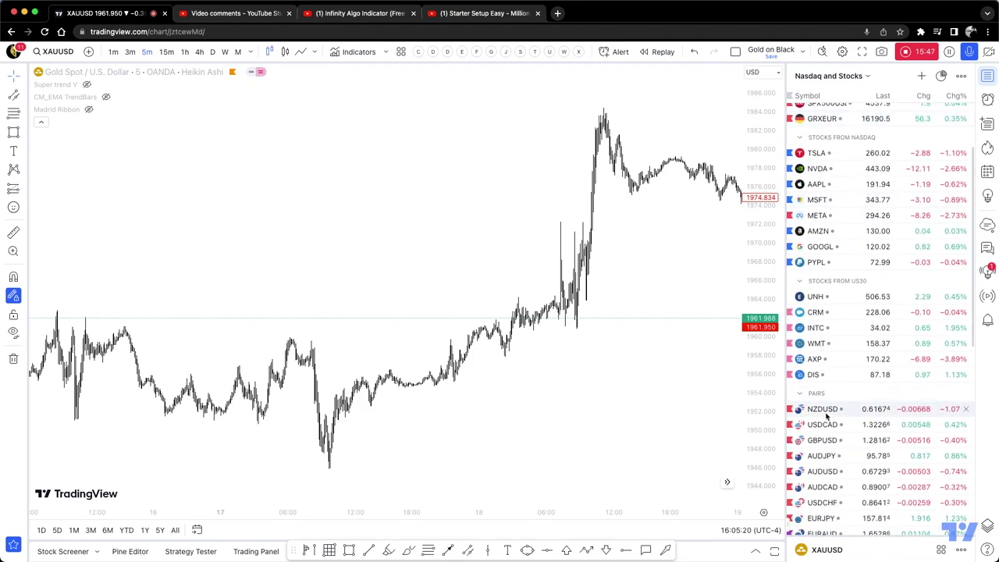
{"action": "scroll", "coordinate": [826, 416], "scroll_direction": "down", "scroll_amount": 1}
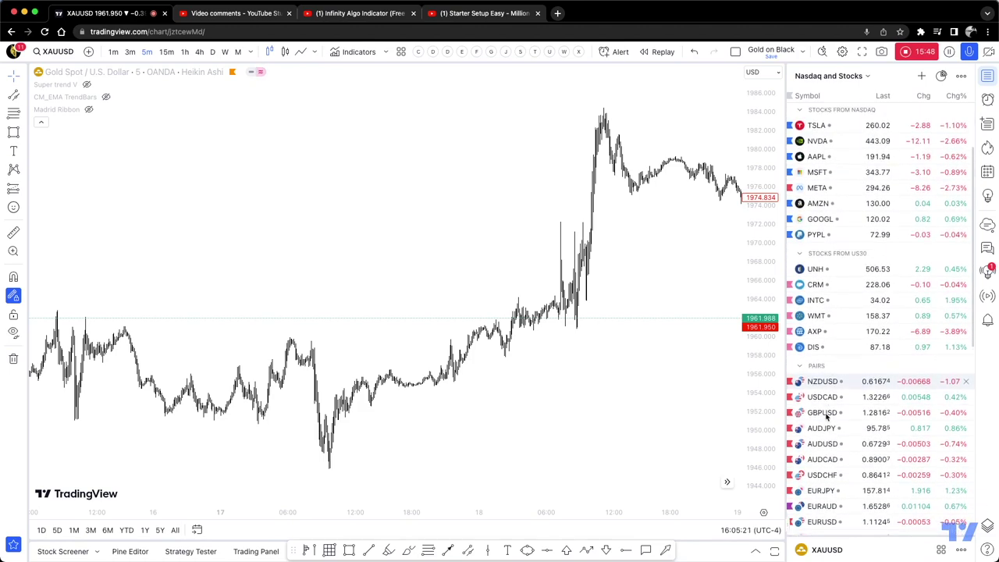
{"action": "scroll", "coordinate": [829, 413], "scroll_direction": "down", "scroll_amount": 1}
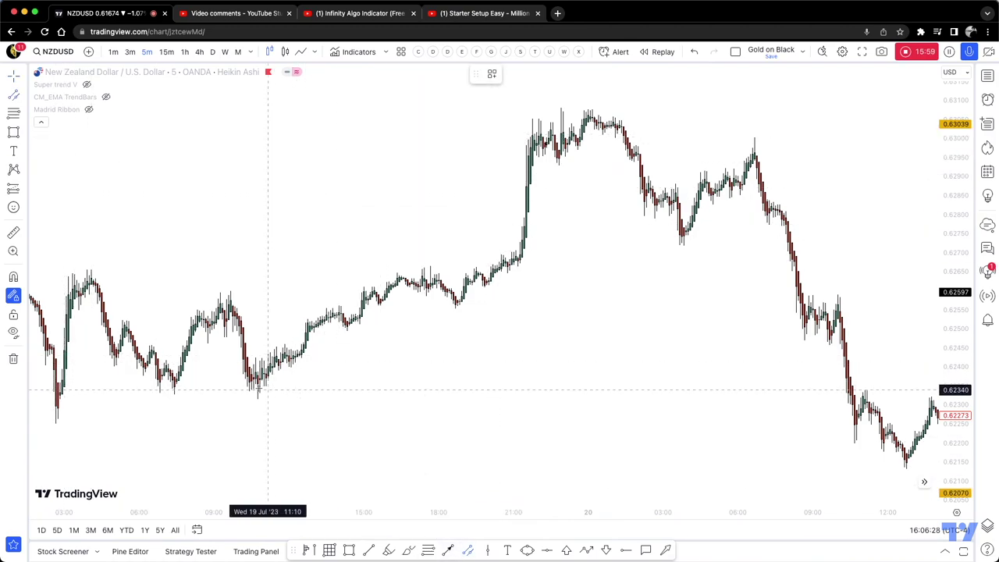
Draw a narrow rising parallel channel along the NZDUSD lows from 19 July to about 0.6287 on 20 July, extending its start back to the earlier low.
{"action": "left_click_drag", "start_coordinate": [253, 384], "coordinate": [814, 192]}
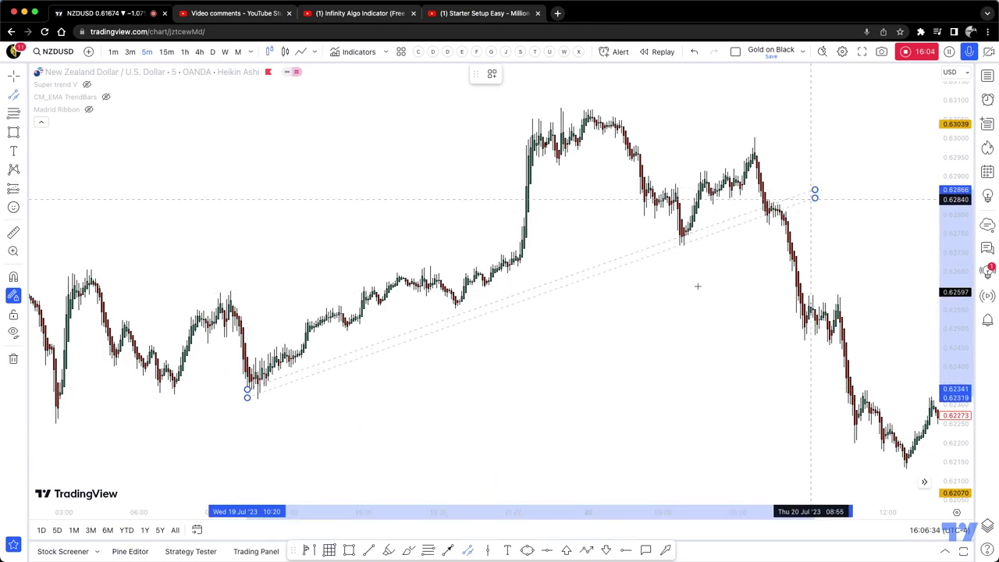
{"action": "left_click_drag", "start_coordinate": [247, 394], "coordinate": [175, 423]}
{"action": "left_click", "coordinate": [781, 225]}
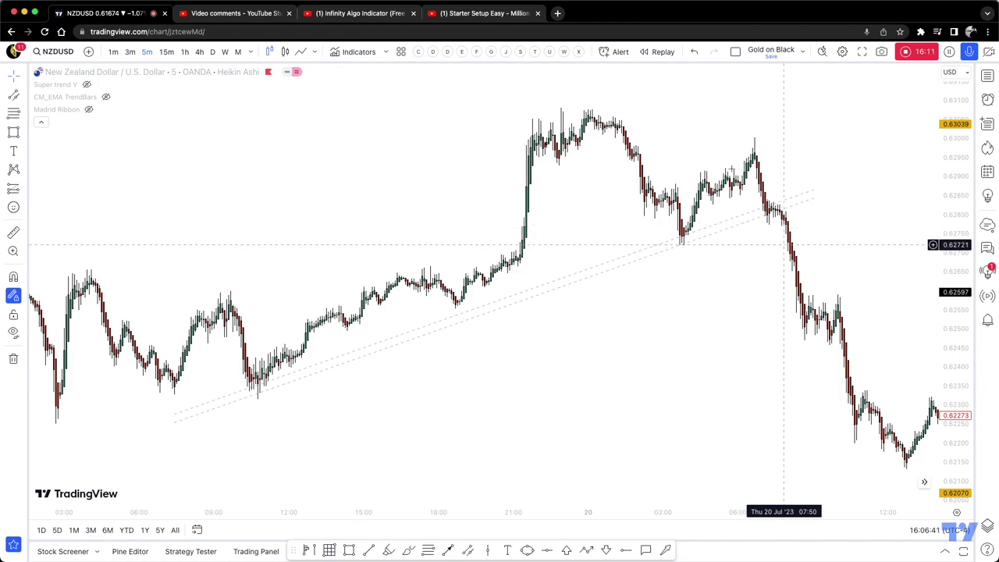
Draw two horizontal rectangle zones on NZDUSD at about 0.62947–0.62967 from 19 July and about 0.62850–0.62870 on 20 July.
{"action": "left_click", "coordinate": [349, 550]}
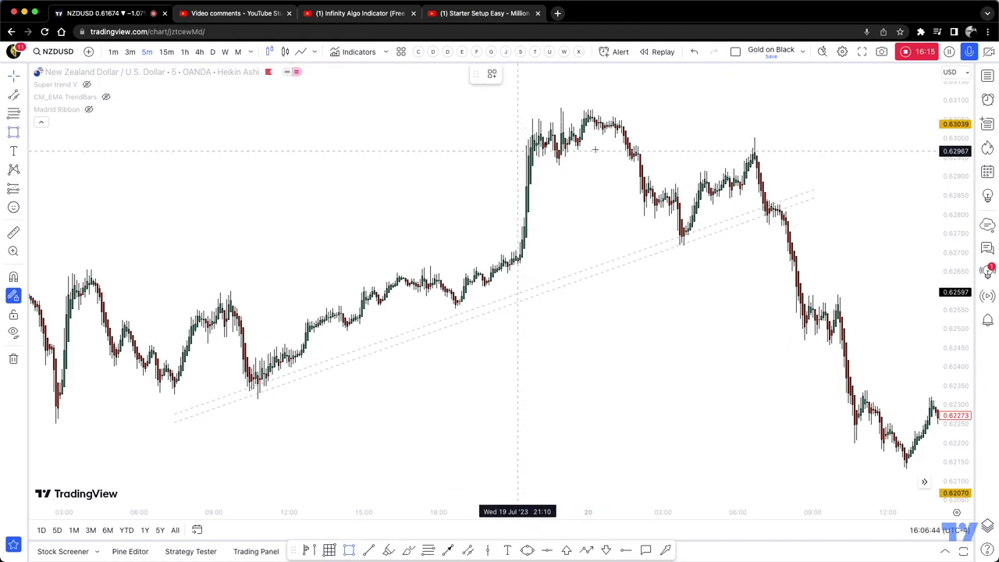
{"action": "left_click", "coordinate": [518, 151]}
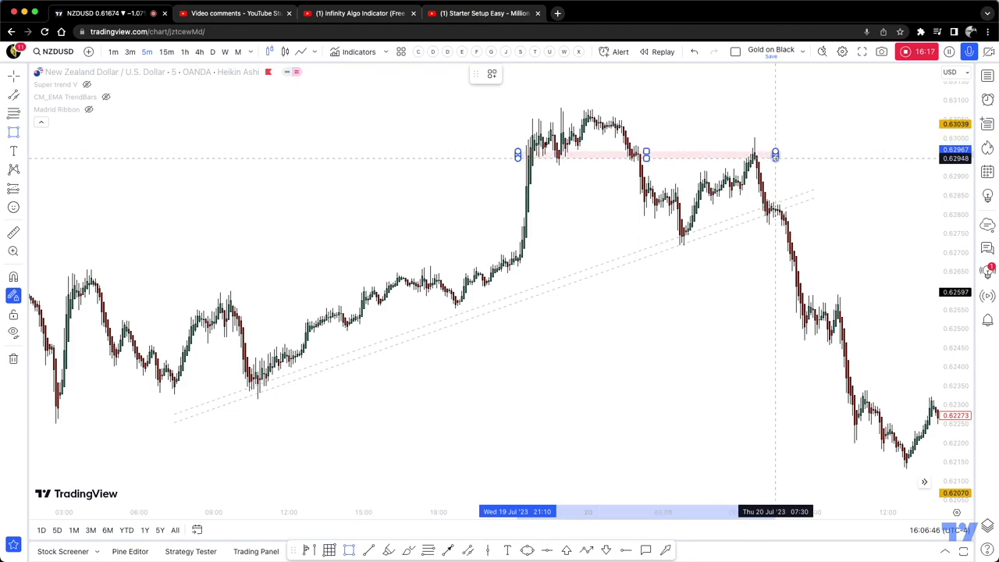
{"action": "left_click", "coordinate": [775, 158]}
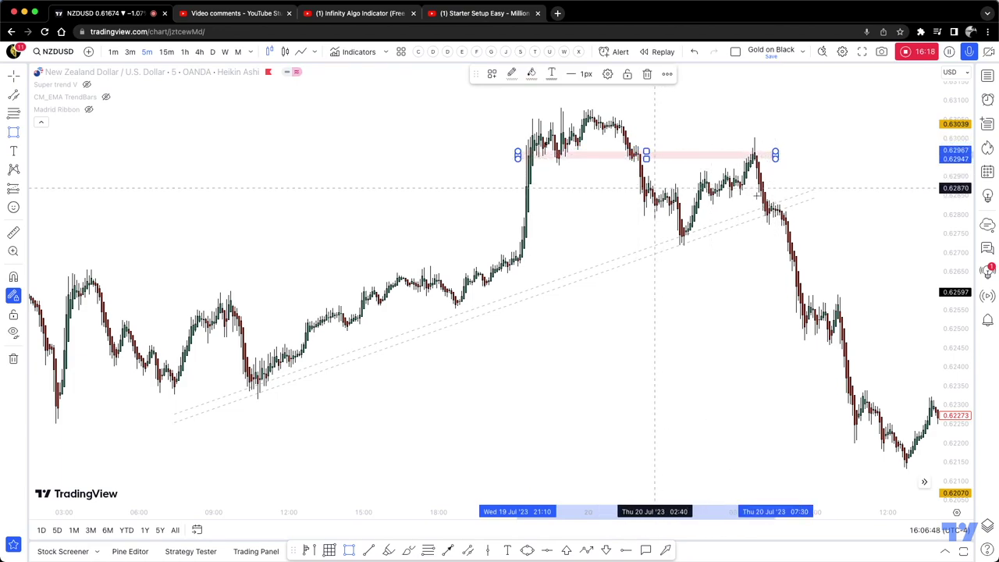
{"action": "left_click", "coordinate": [654, 189]}
{"action": "left_click", "coordinate": [783, 195]}
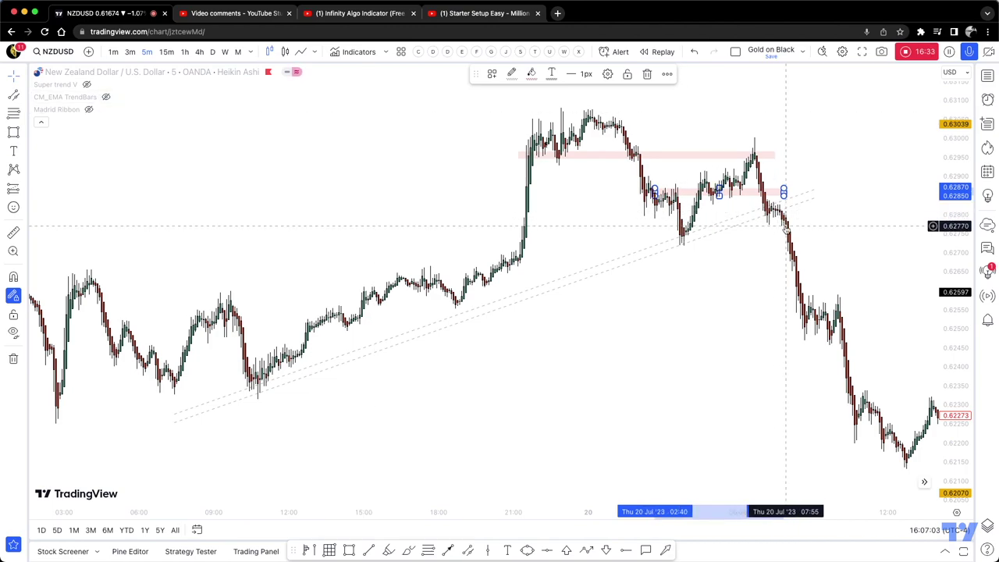
{"action": "scroll", "coordinate": [787, 222], "scroll_direction": "up", "scroll_amount": 2}
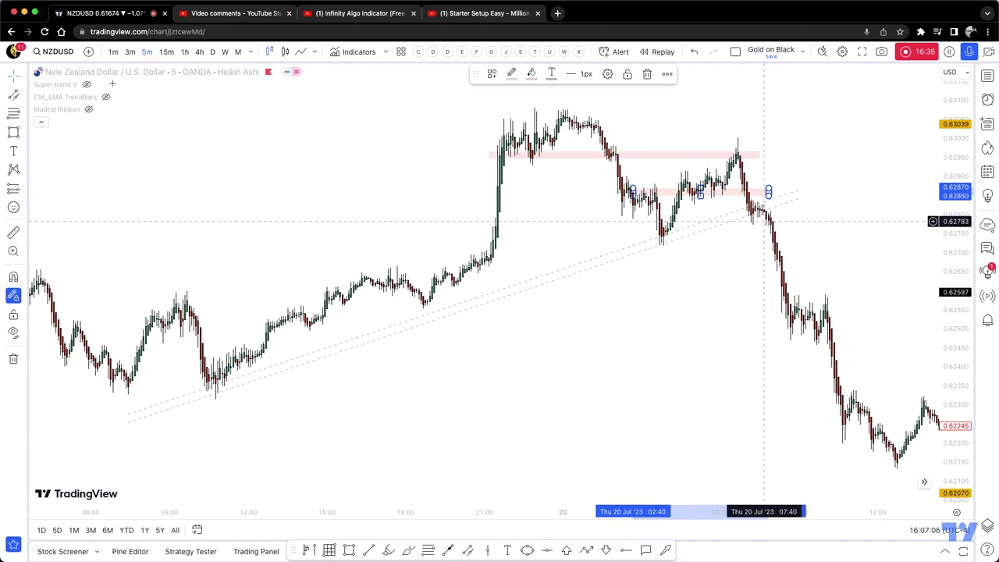
Show Super trend V and CM_EMA TrendBars on the NZDUSD chart and set the EMA UpTrend of CM_EMA TrendBars to 200.
{"action": "left_click", "coordinate": [87, 84]}
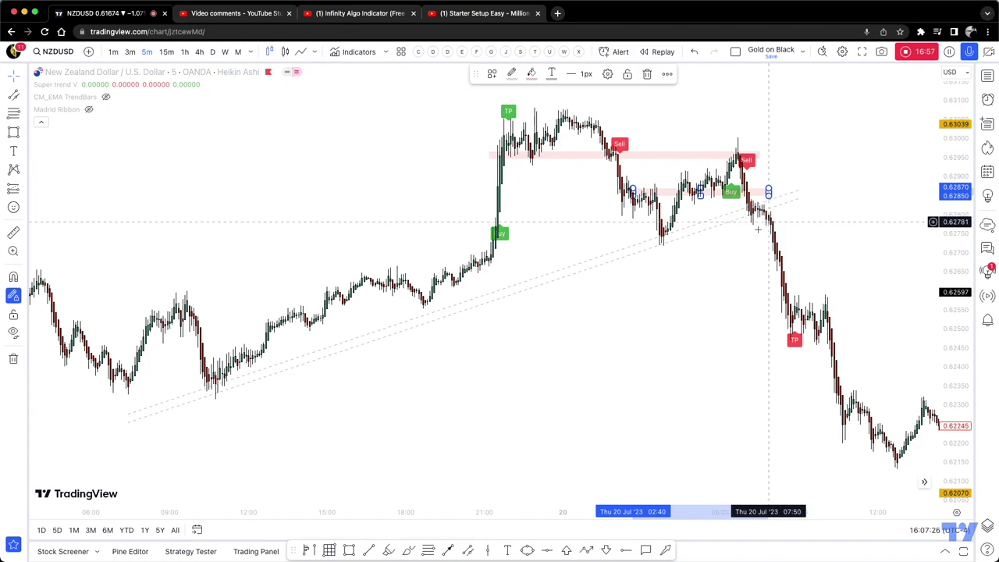
{"action": "mouse_move", "coordinate": [108, 96]}
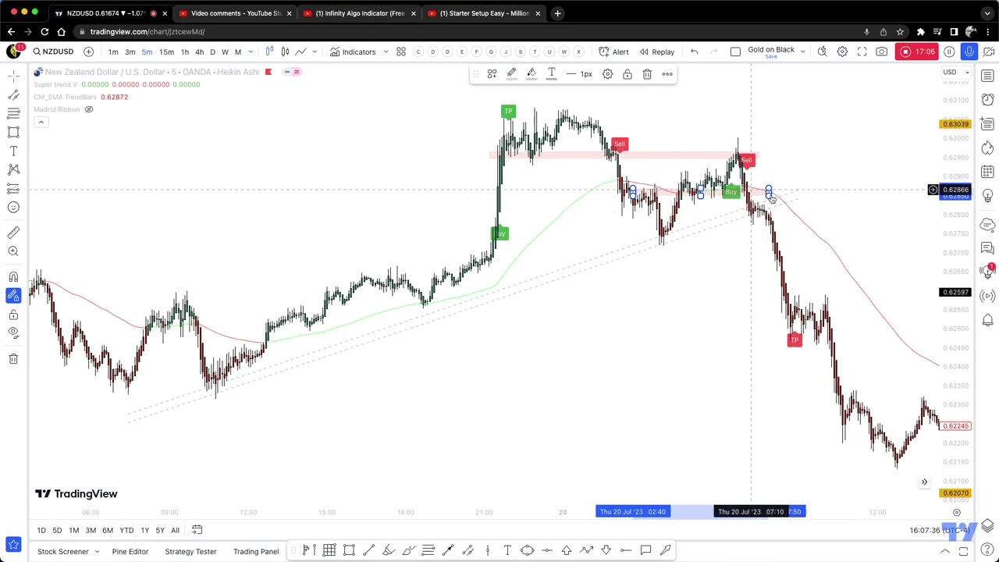
{"action": "mouse_move", "coordinate": [89, 98]}
{"action": "left_click", "coordinate": [120, 96]}
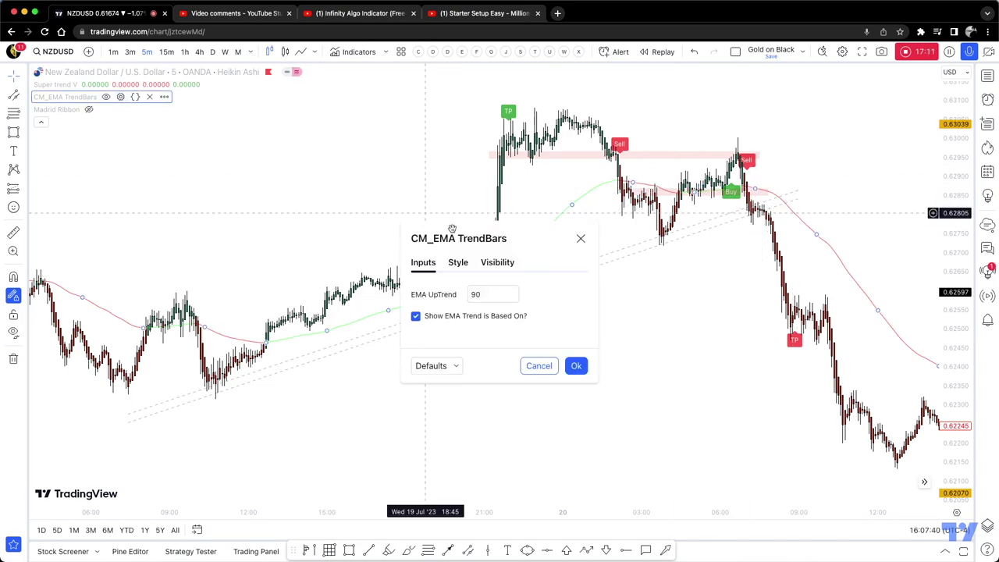
{"action": "left_click_drag", "start_coordinate": [483, 294], "coordinate": [428, 290]}
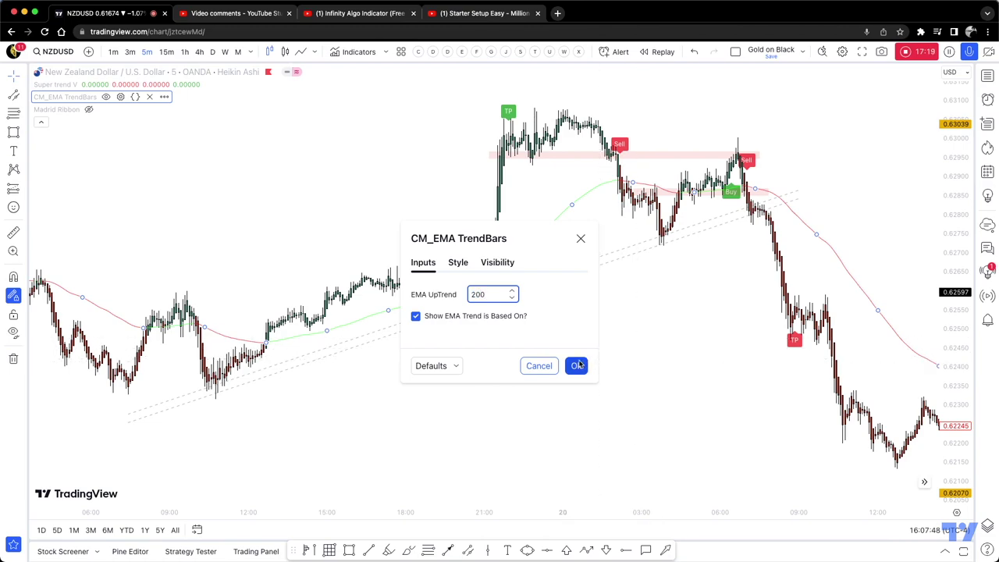
{"action": "key", "text": "Return"}
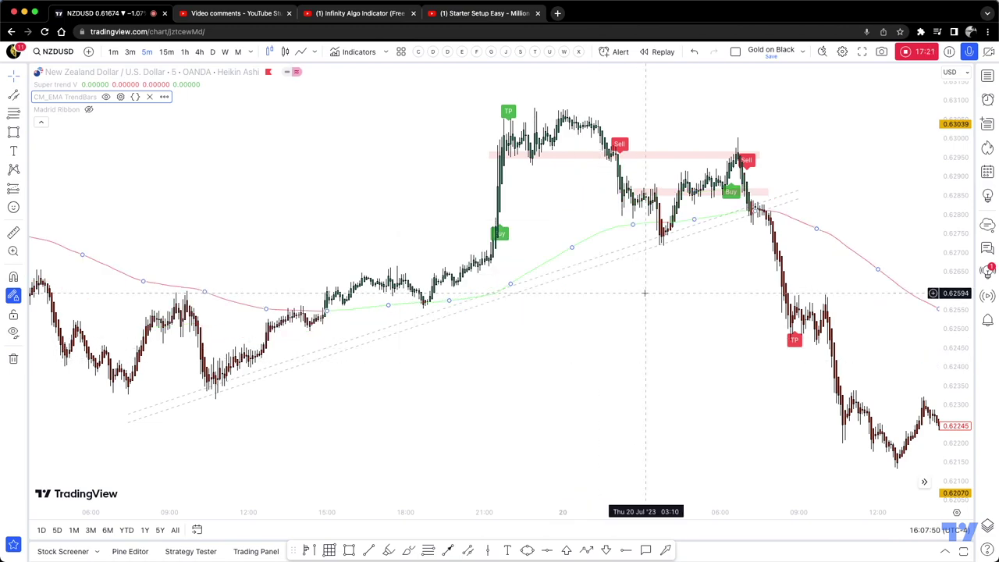
Examine price against the EMA line and rising channel on 20 July, and check the CM_EMA TrendBars inputs without changing them.
{"action": "left_click", "coordinate": [756, 212]}
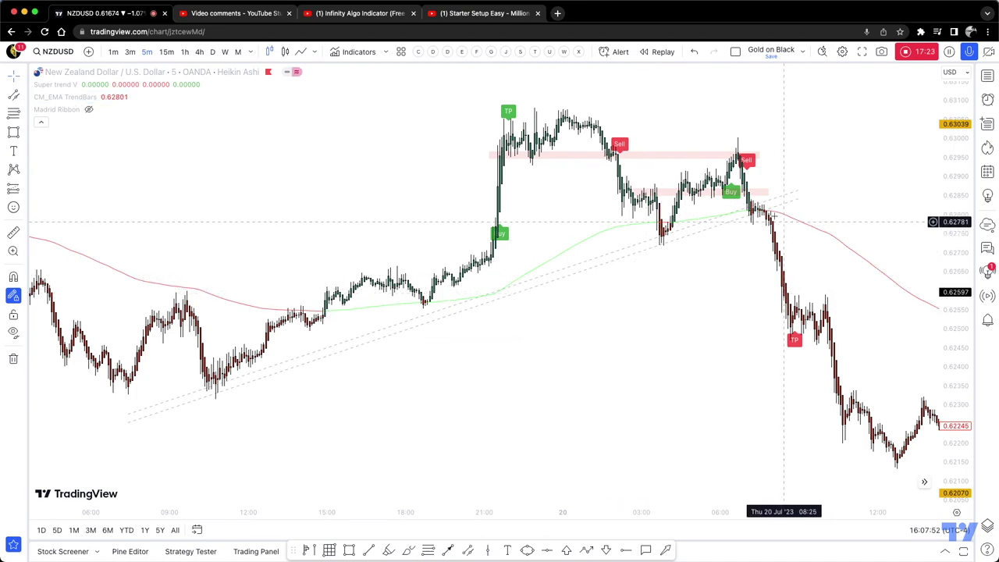
{"action": "left_click", "coordinate": [757, 213]}
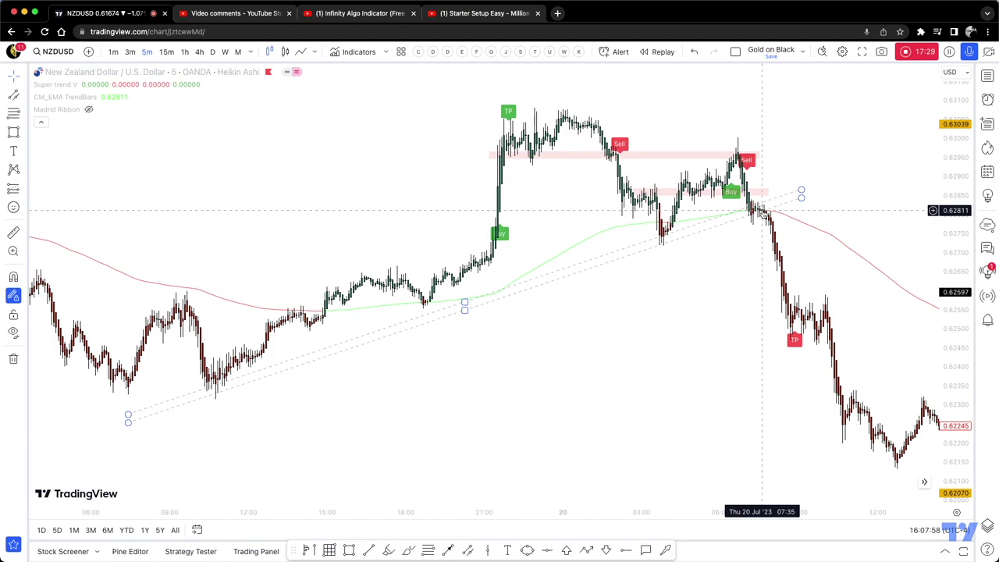
{"action": "left_click", "coordinate": [154, 166]}
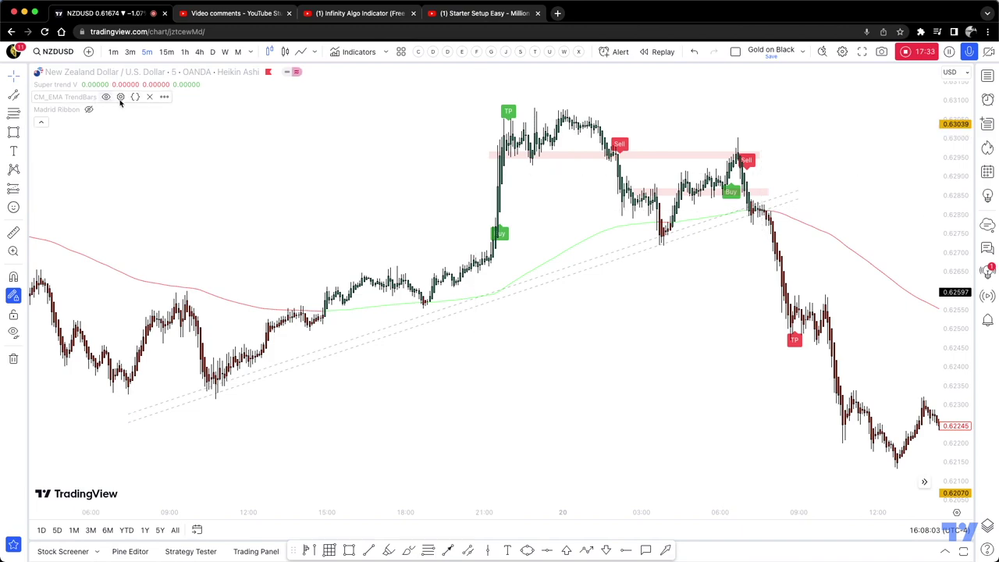
{"action": "left_click", "coordinate": [121, 97]}
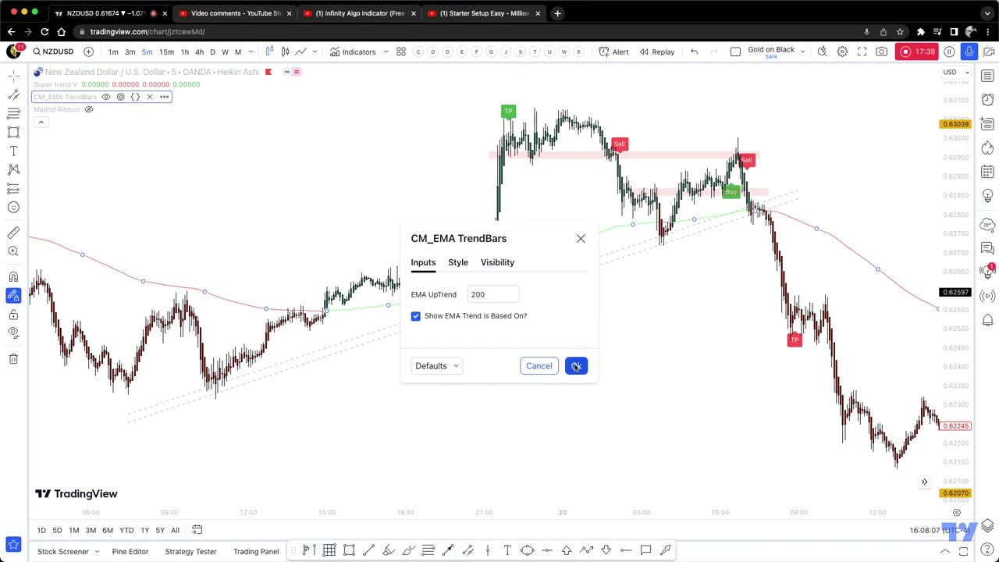
{"action": "left_click", "coordinate": [576, 365]}
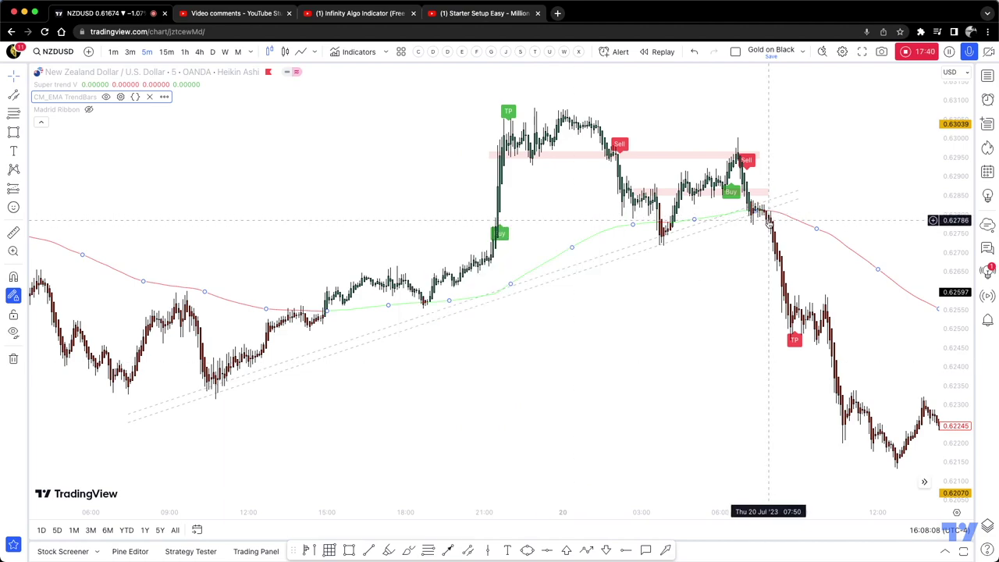
Show the Madrid Ribbon and hide Super trend V and CM_EMA TrendBars on the NZDUSD chart.
{"action": "mouse_move", "coordinate": [99, 113]}
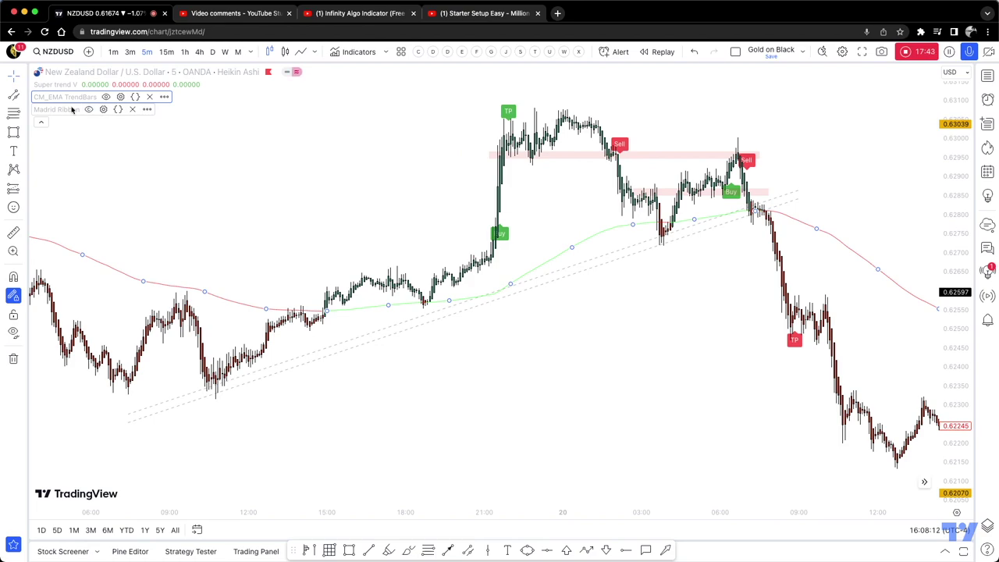
{"action": "left_click", "coordinate": [88, 109]}
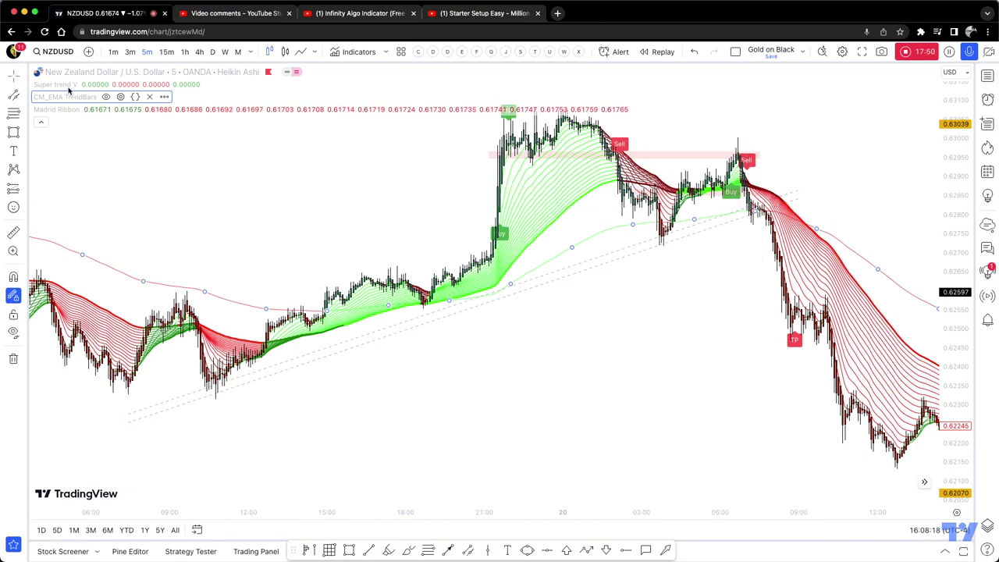
{"action": "left_click", "coordinate": [107, 96]}
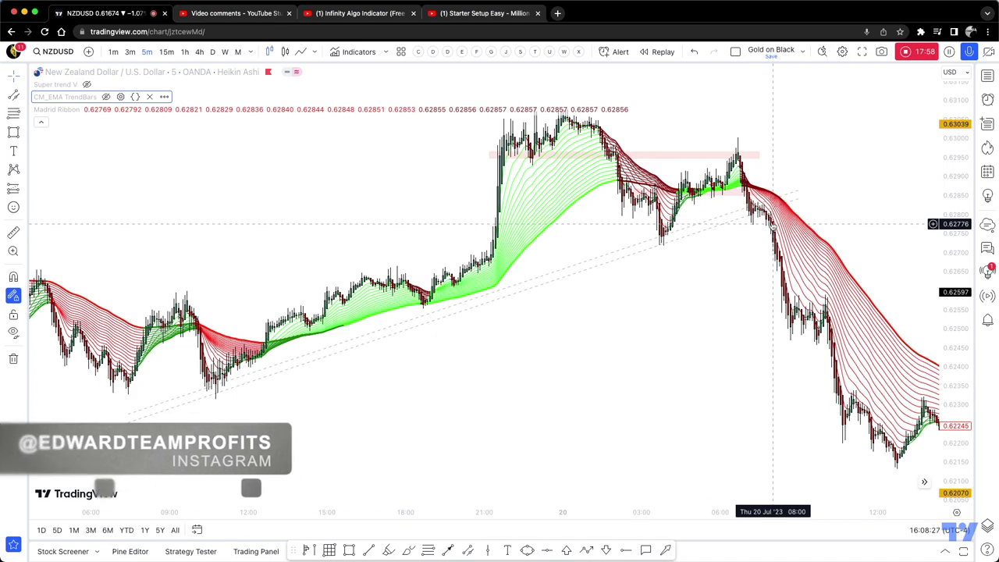
Place a Short Position on NZDUSD at 20 July 07:50 with entry 0.62779, stop 0.63006 and target about 0.62321.
{"action": "left_click", "coordinate": [24, 189]}
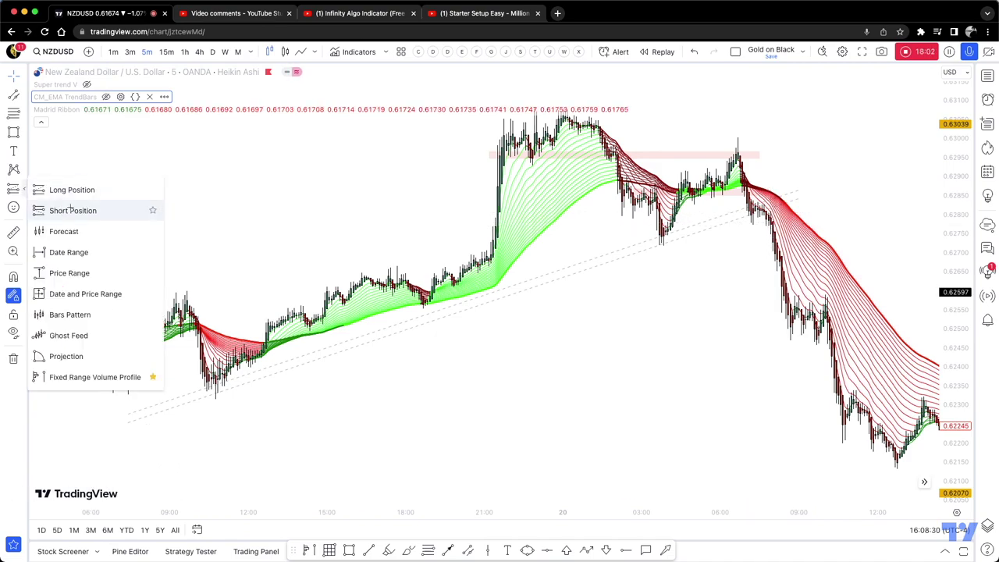
{"action": "left_click", "coordinate": [855, 232]}
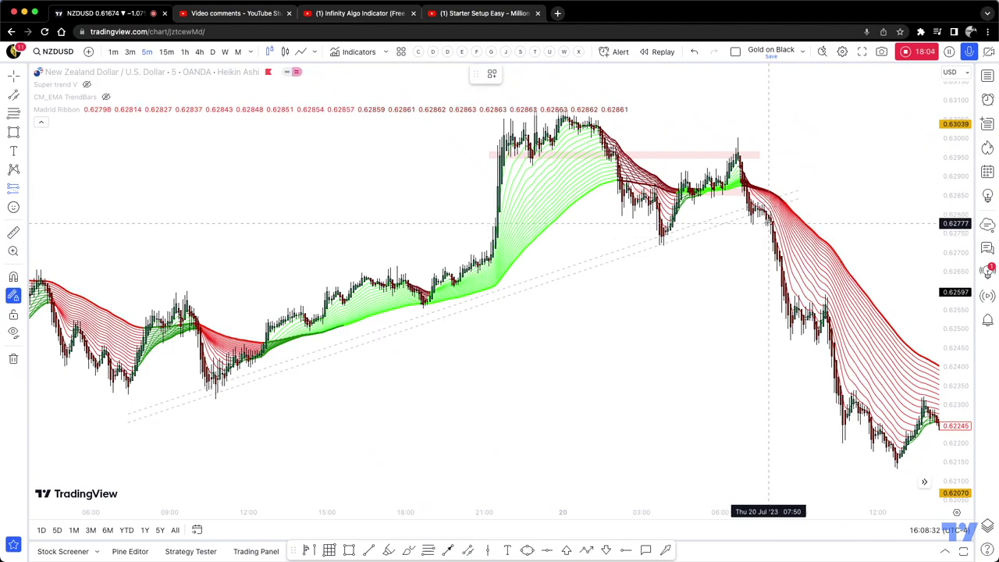
{"action": "left_click", "coordinate": [769, 223]}
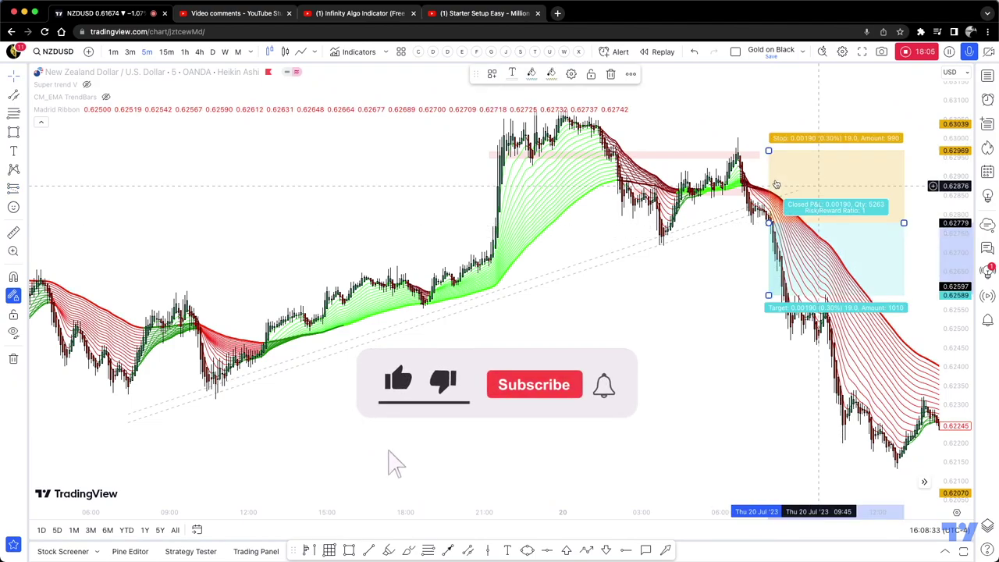
{"action": "left_click_drag", "start_coordinate": [768, 150], "coordinate": [769, 184]}
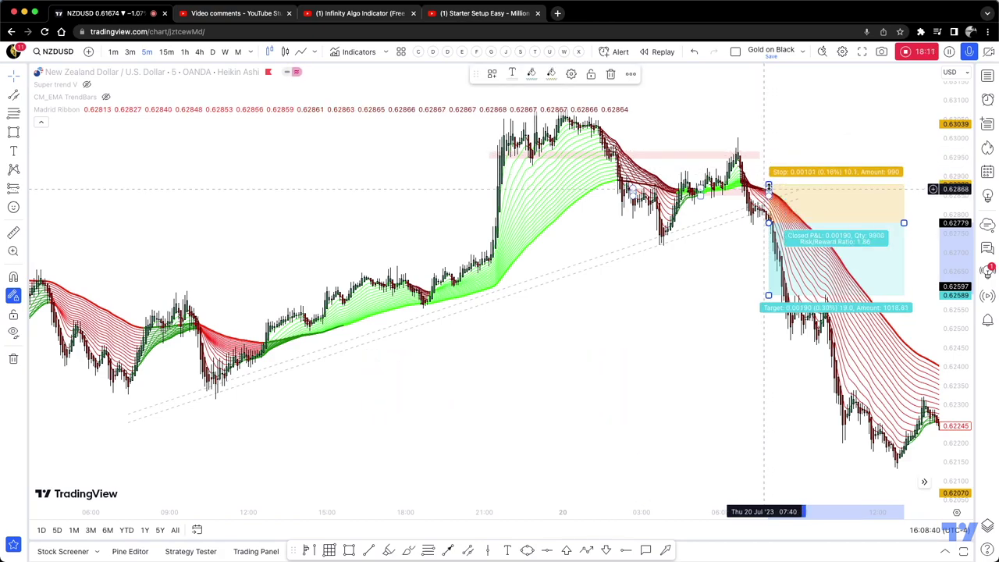
{"action": "left_click_drag", "start_coordinate": [766, 167], "coordinate": [761, 136]}
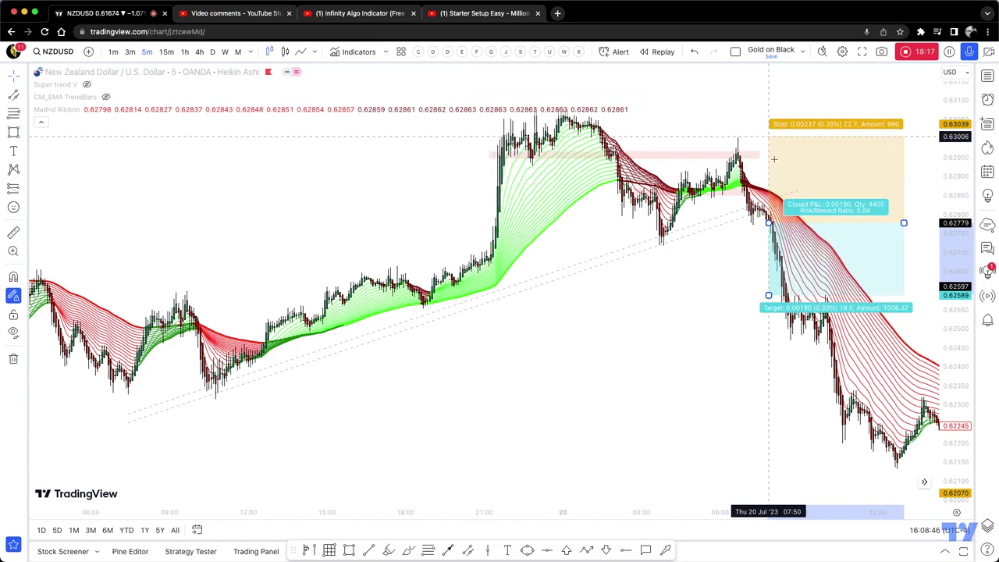
{"action": "left_click", "coordinate": [769, 203]}
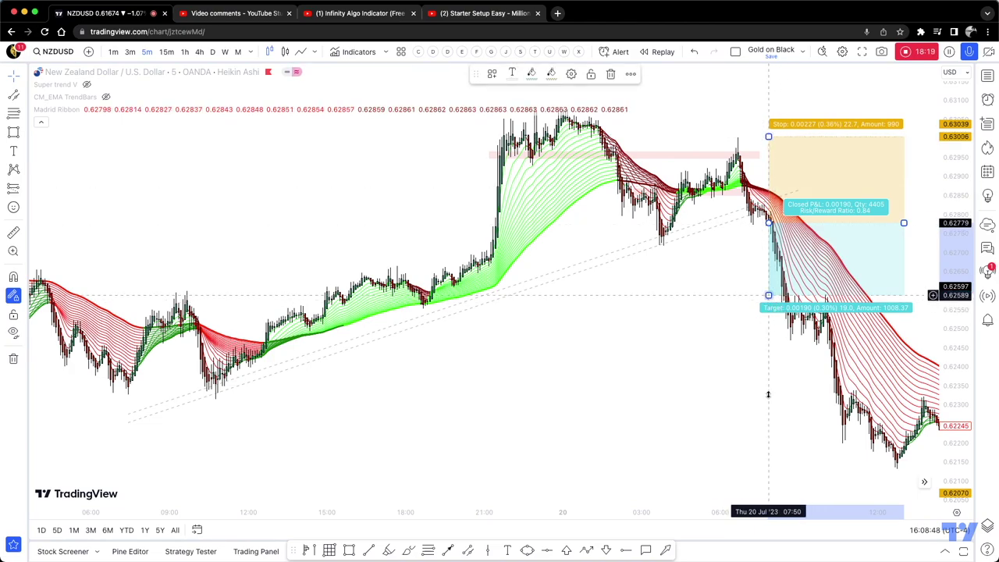
{"action": "left_click_drag", "start_coordinate": [768, 295], "coordinate": [767, 399]}
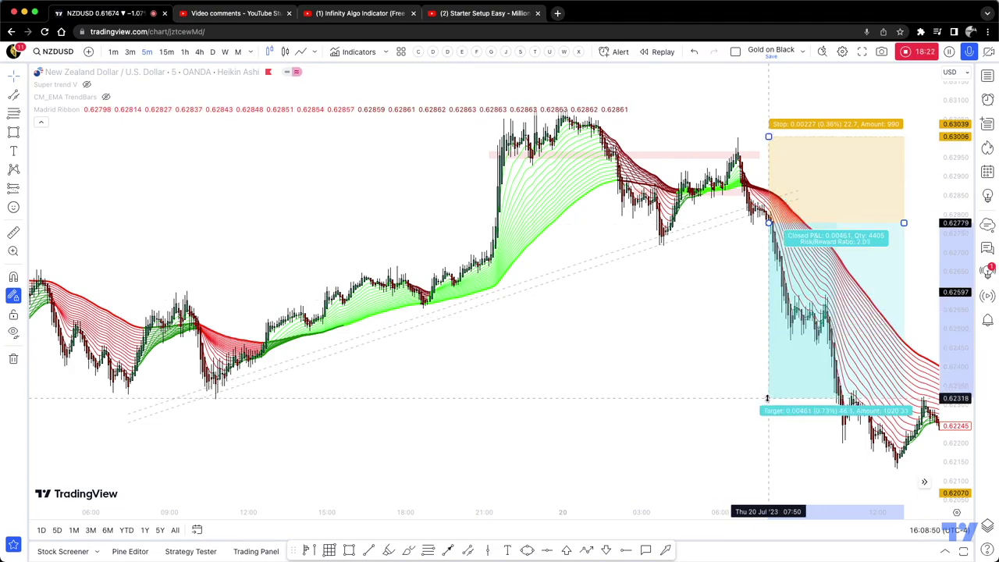
{"action": "left_click", "coordinate": [685, 348]}
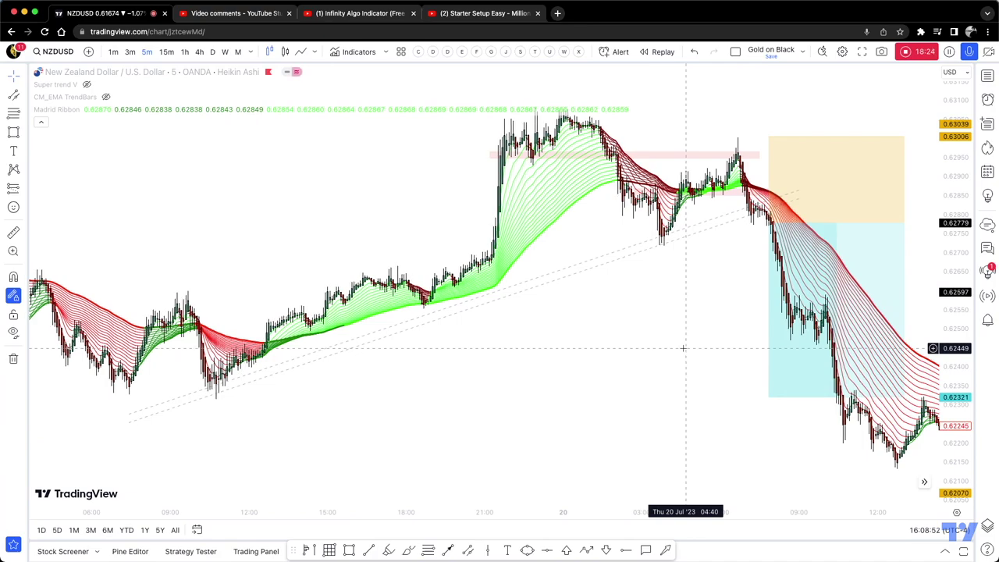
Show Super trend V and CM_EMA TrendBars again together with the Madrid Ribbon around the NZDUSD short trade.
{"action": "scroll", "coordinate": [684, 348], "scroll_direction": "down", "scroll_amount": 2}
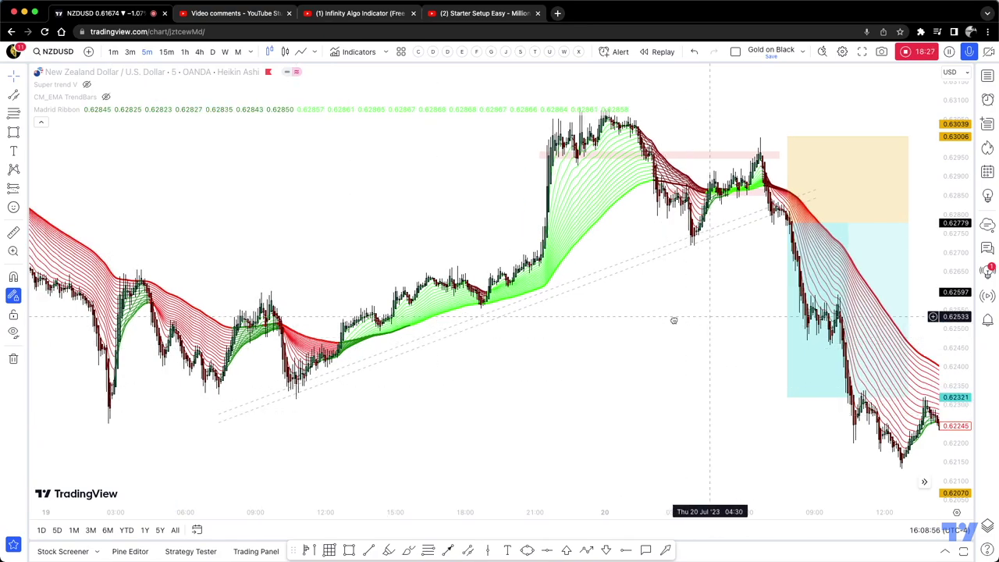
{"action": "scroll", "coordinate": [562, 319], "scroll_direction": "right", "scroll_amount": 2}
{"action": "scroll", "coordinate": [329, 306], "scroll_direction": "right", "scroll_amount": 5}
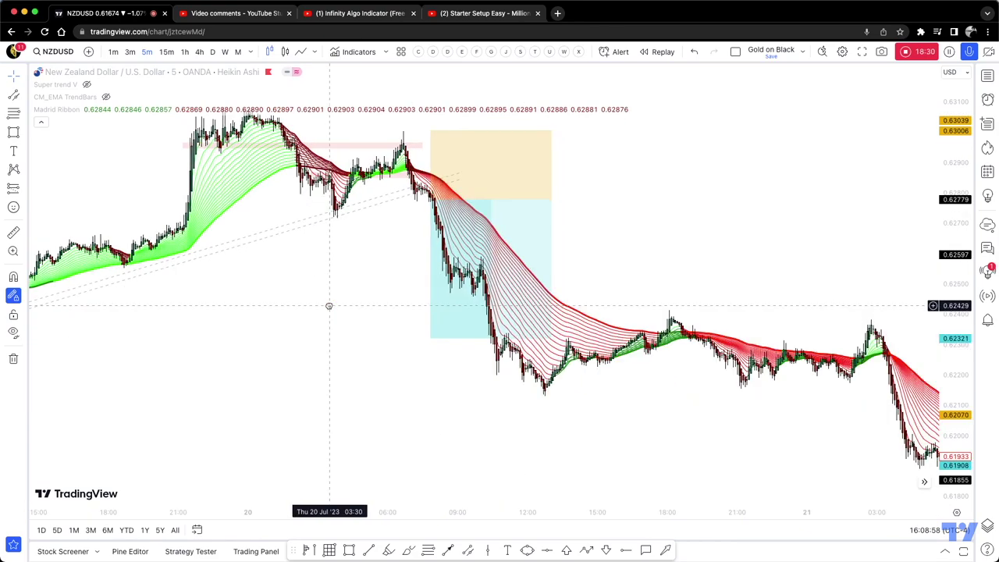
{"action": "left_click", "coordinate": [546, 334]}
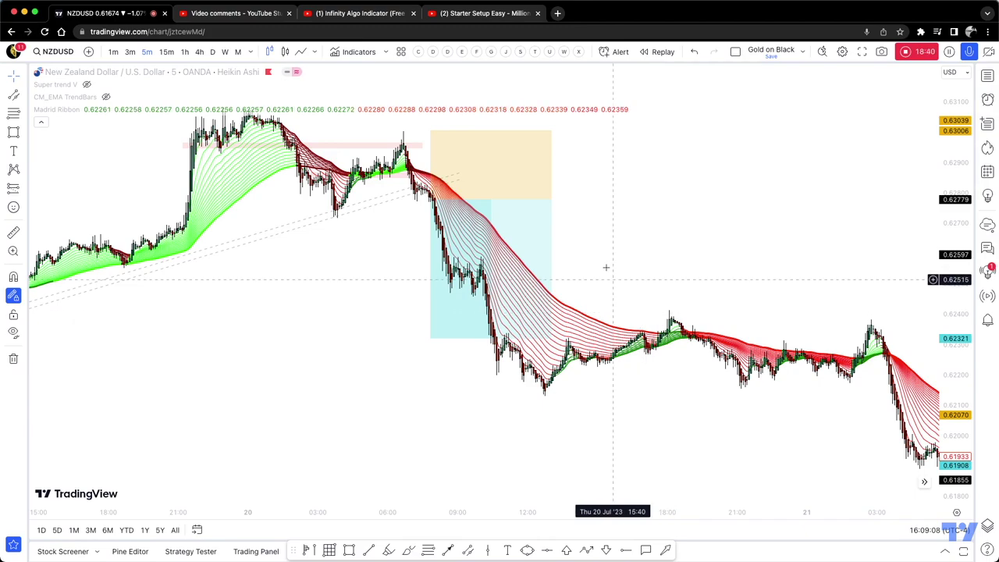
{"action": "scroll", "coordinate": [781, 265], "scroll_direction": "left", "scroll_amount": 5}
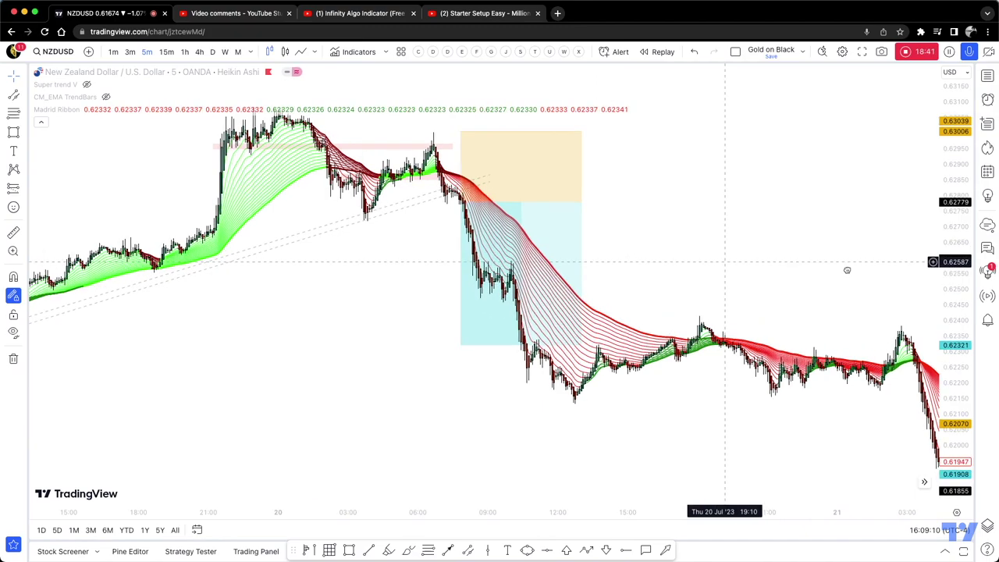
{"action": "scroll", "coordinate": [912, 279], "scroll_direction": "left", "scroll_amount": 2}
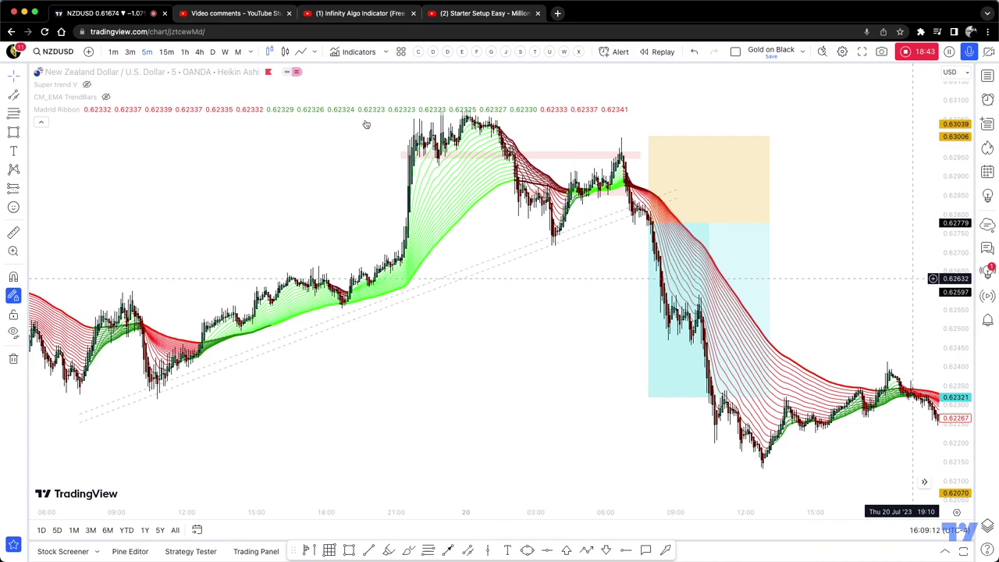
{"action": "mouse_move", "coordinate": [107, 99]}
{"action": "left_click", "coordinate": [107, 96]}
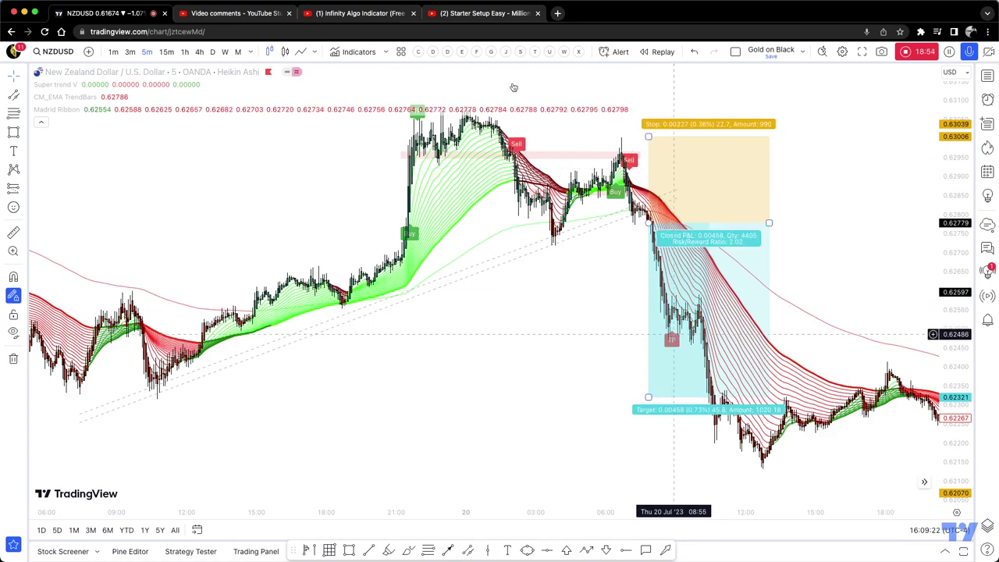
Compare the NZDUSD indicator setup with the "Starter Setup Easy - Million Moves Algo 2023" video on YouTube and return to the TradingView chart.
{"action": "left_click", "coordinate": [472, 12]}
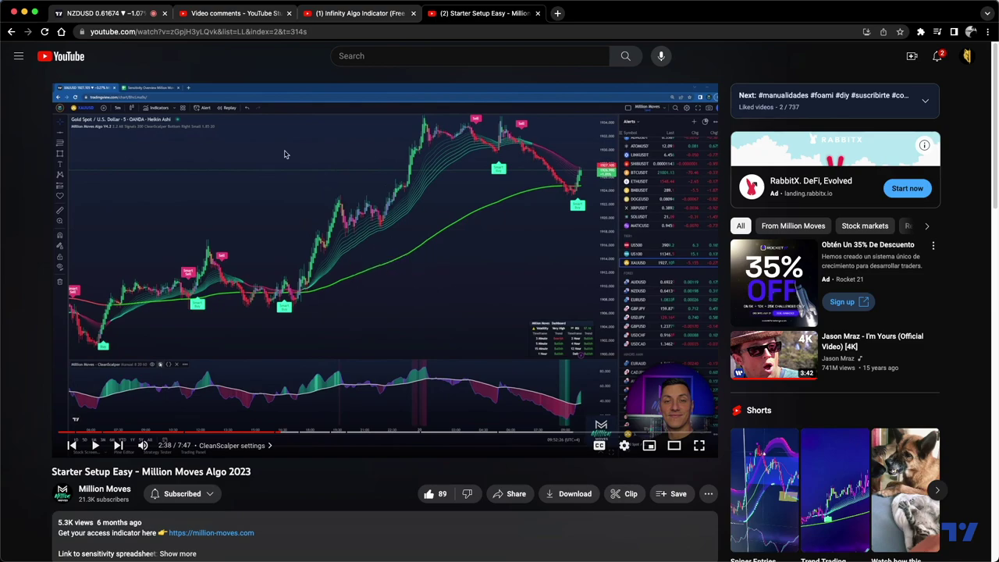
{"action": "left_click", "coordinate": [101, 14]}
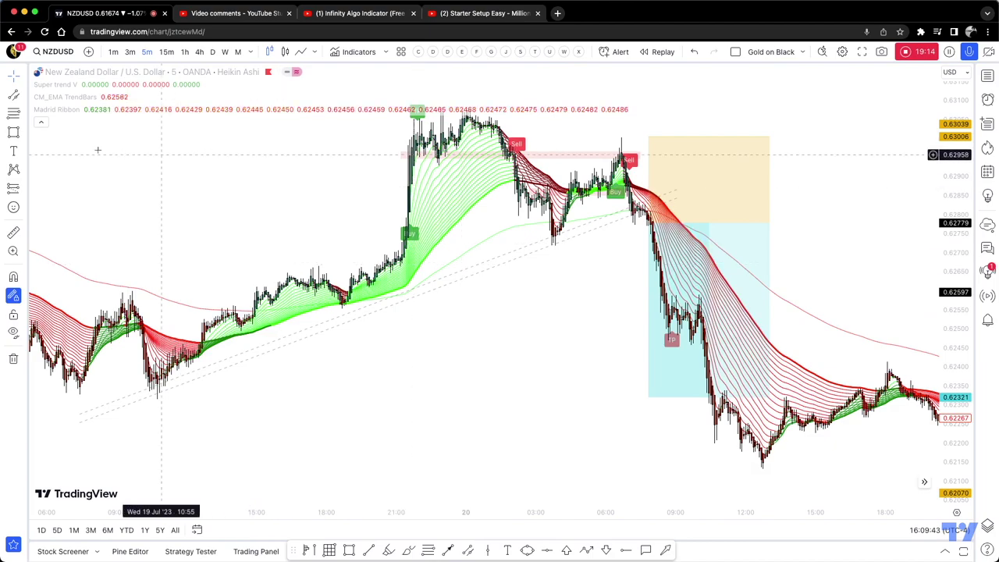
{"action": "left_click", "coordinate": [232, 158]}
{"action": "left_click_drag", "start_coordinate": [233, 159], "coordinate": [276, 170]}
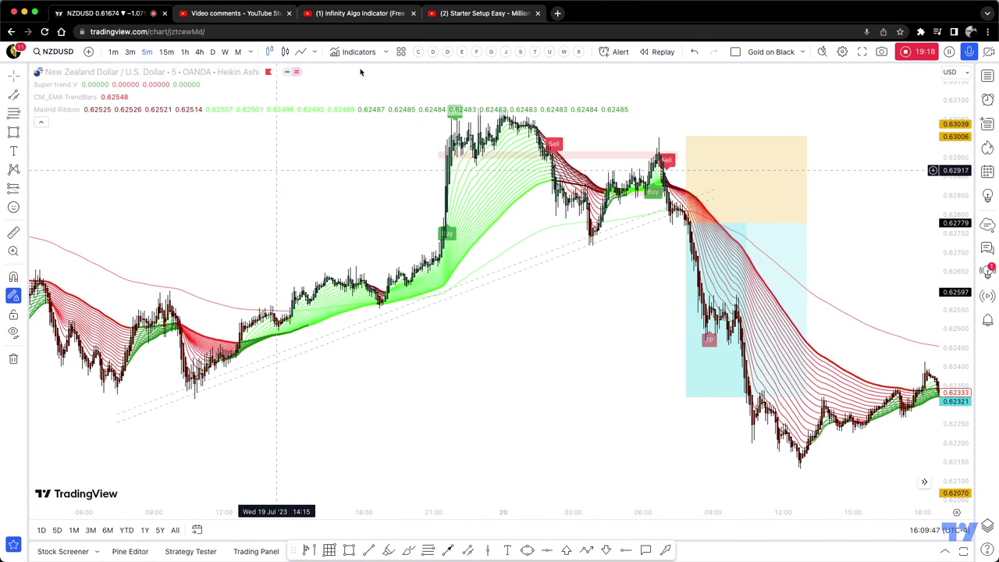
{"action": "left_click", "coordinate": [460, 13]}
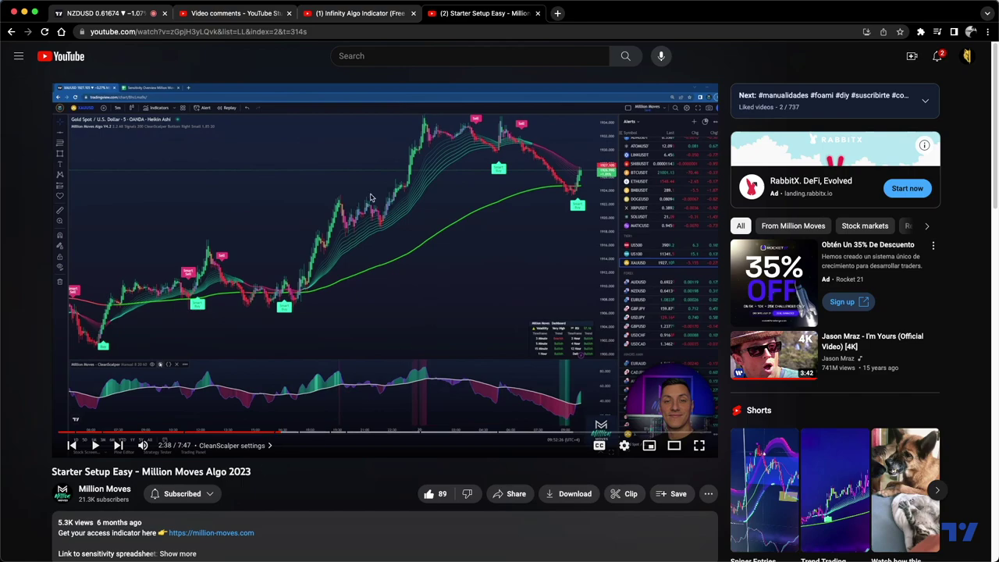
{"action": "left_click", "coordinate": [110, 14]}
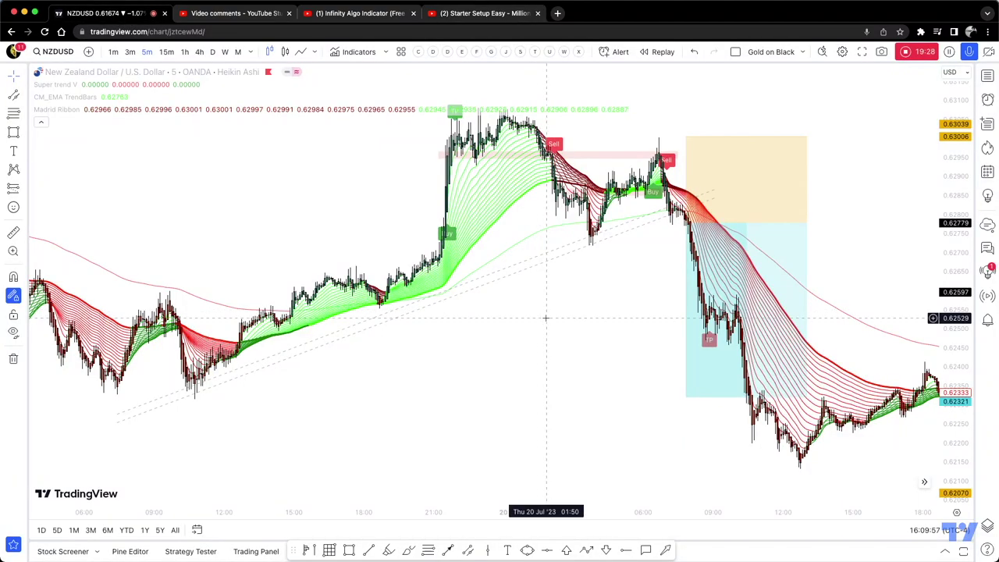